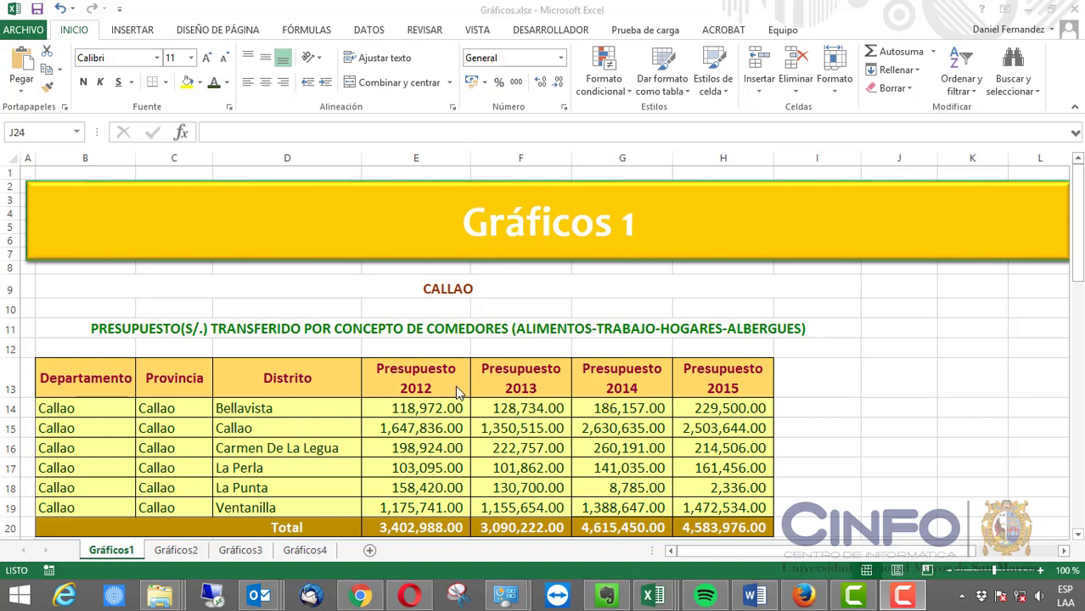
- Select the Callao budget table from the Departamento header through Ventanilla's 2015 budget (B13:H19), leaving out the Total row
left_click(122, 379)
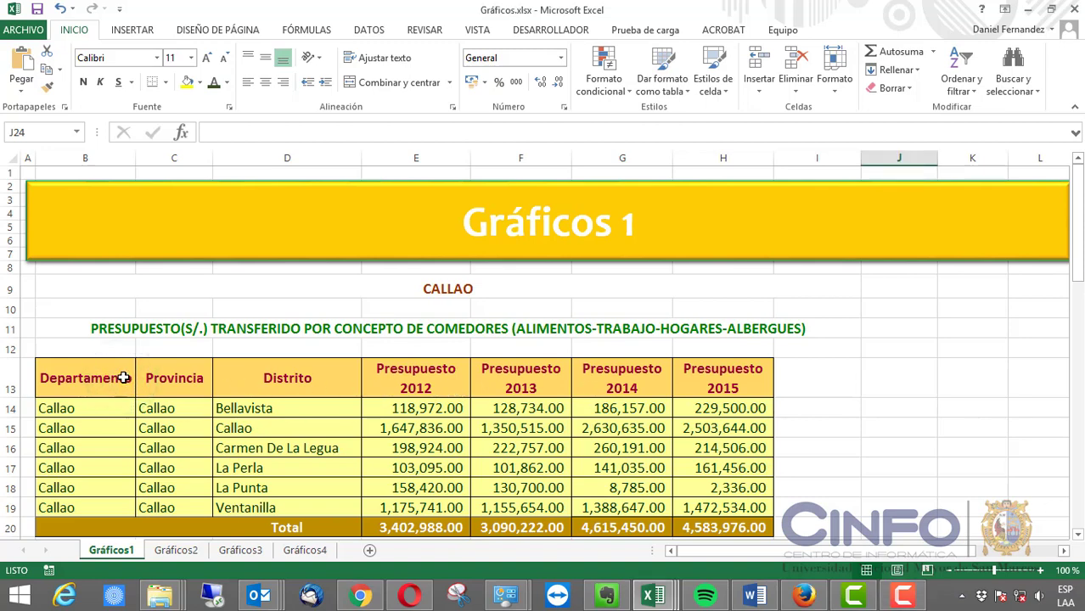
scroll(124, 378, "down", 1)
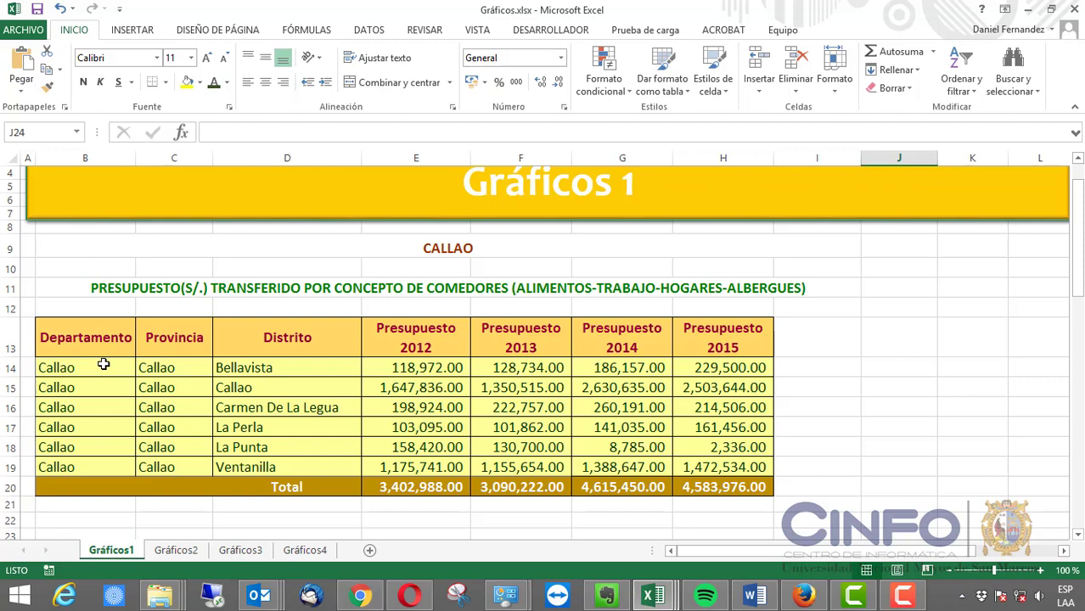
left_click_drag(105, 350, 717, 465)
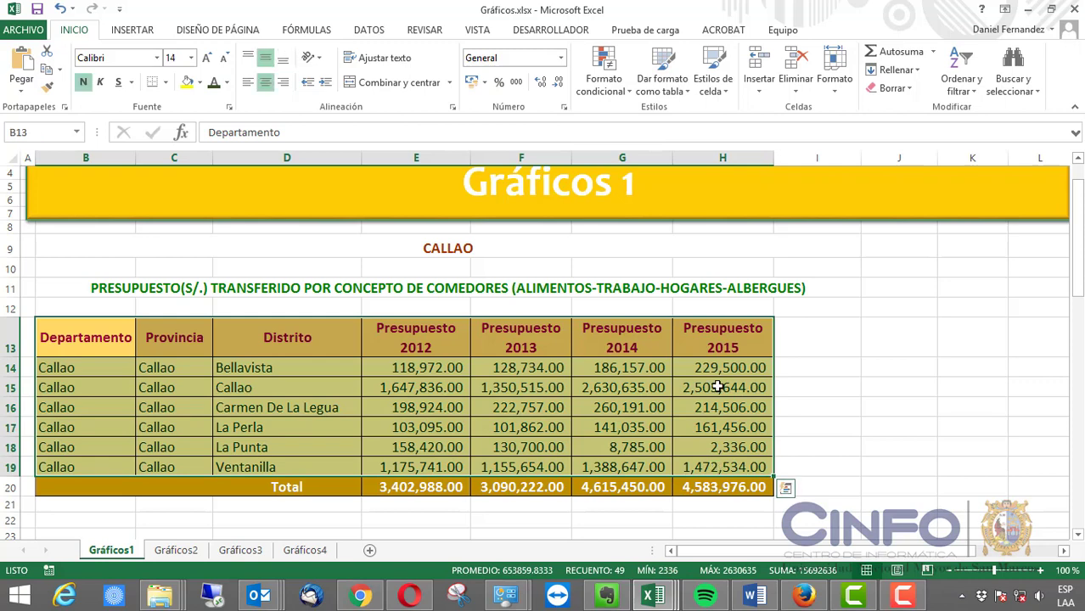
- Create a default chart on its own sheet from the selected range and delete that chart sheet
key("F11")
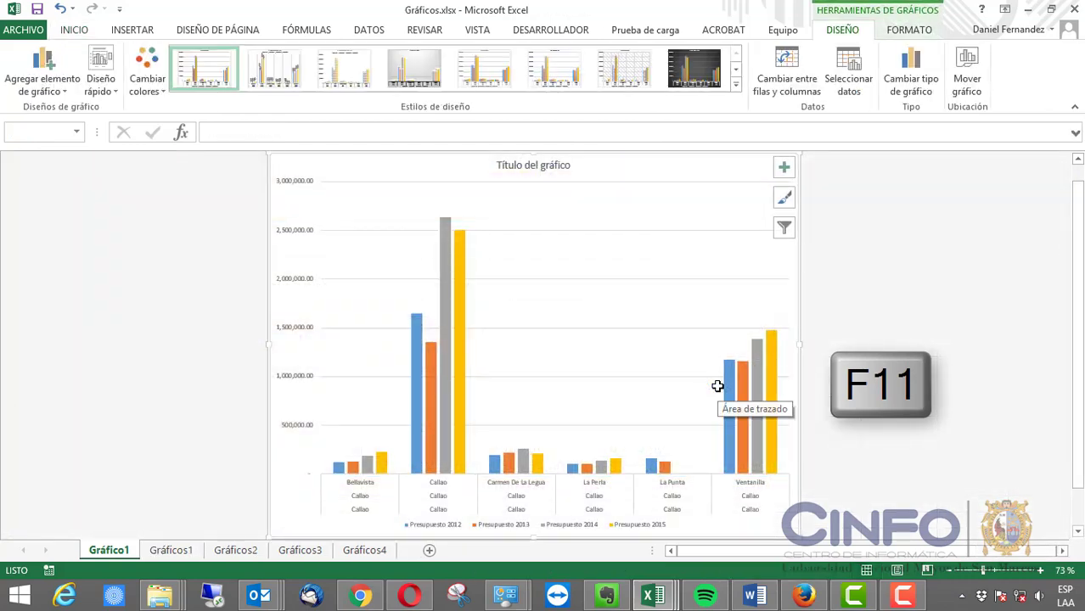
left_click(121, 551)
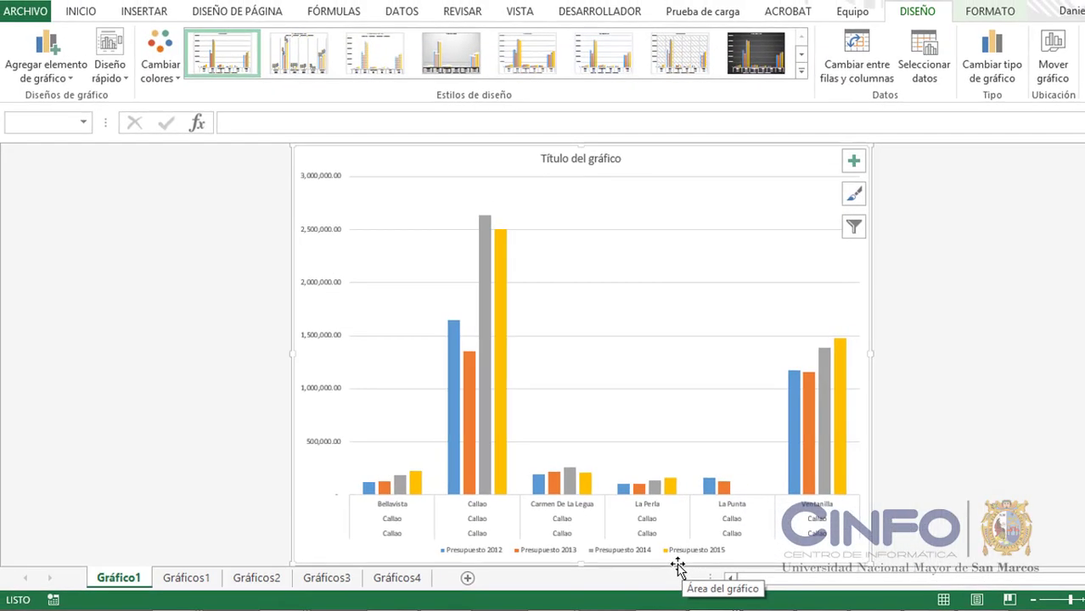
right_click(123, 579)
left_click(174, 391)
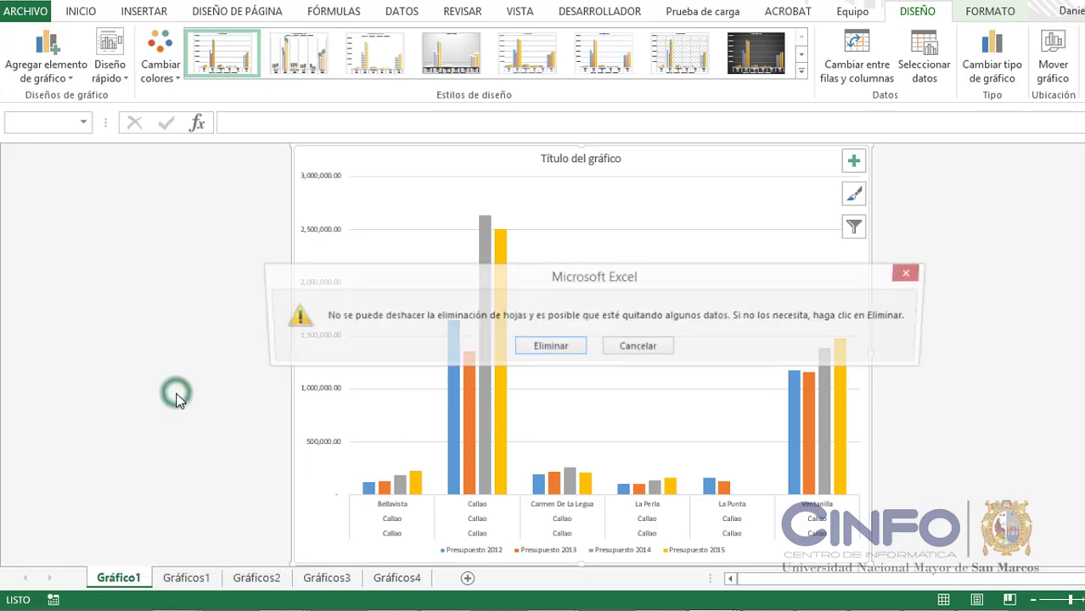
left_click(564, 348)
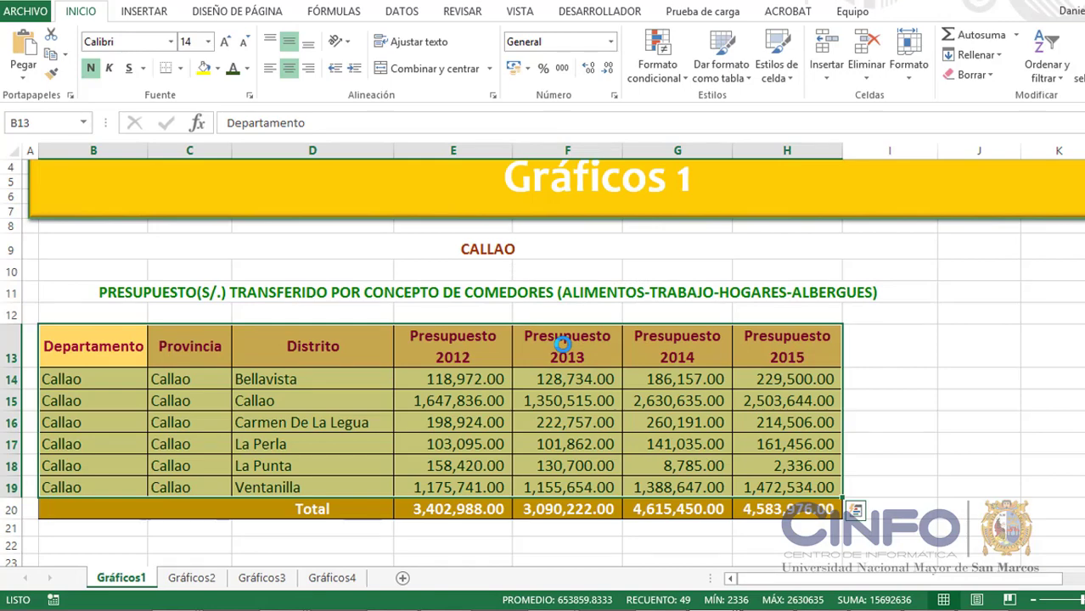
- Open the recommended charts for the selected range and preview the stacked column, clustered bar and stacked area suggestions
left_click(145, 12)
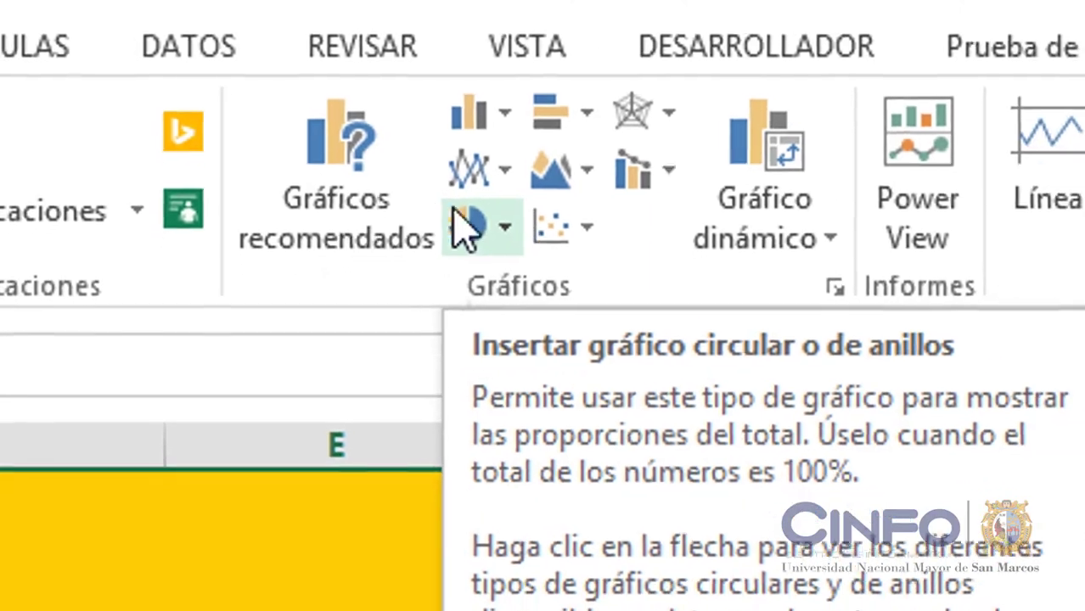
left_click(365, 199)
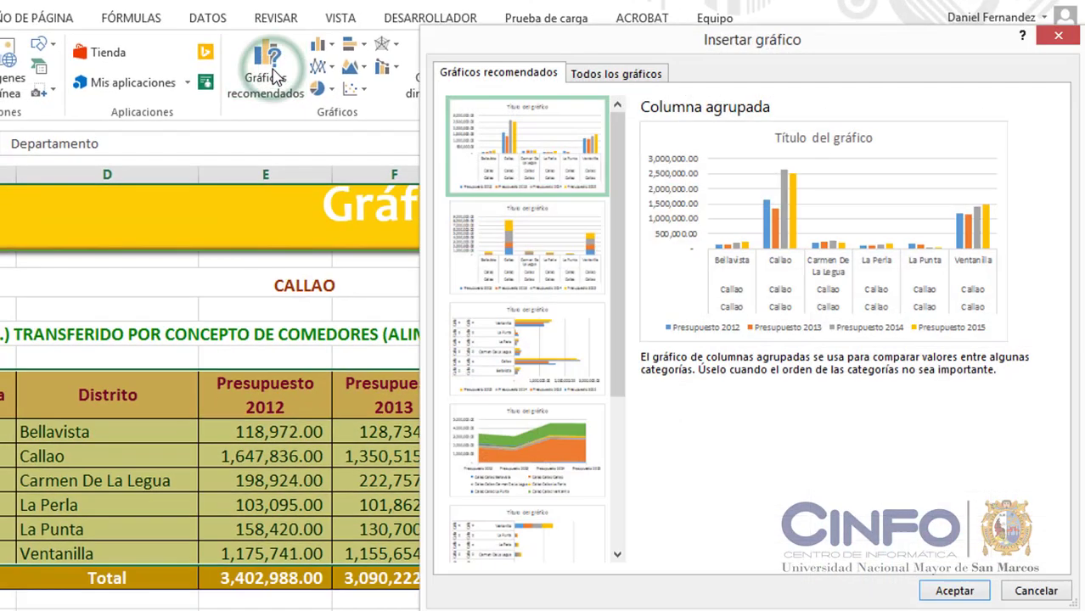
left_click_drag(626, 46, 471, 53)
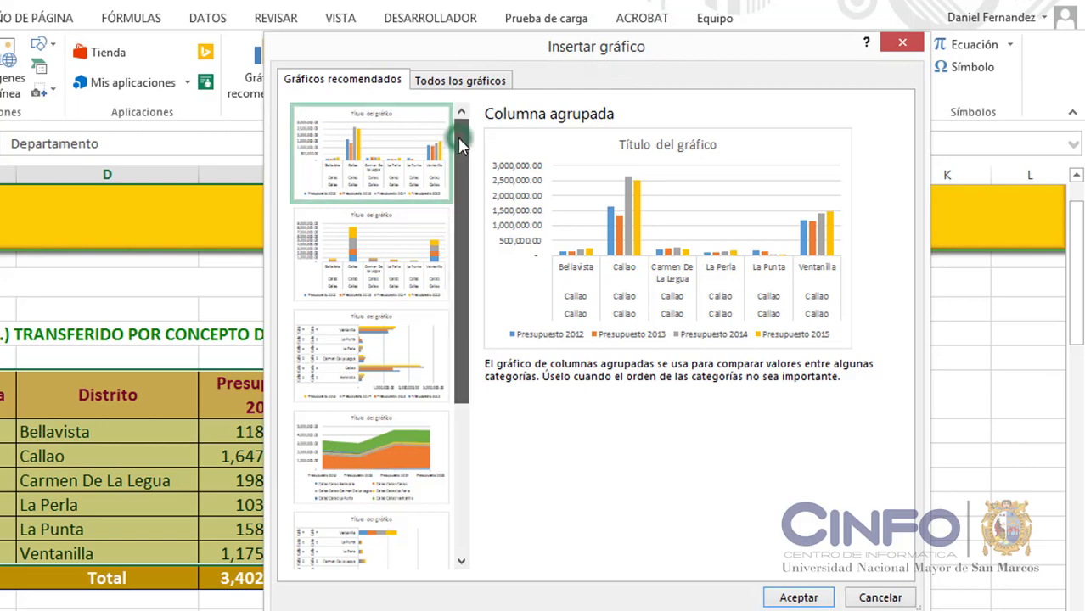
left_click_drag(459, 146, 416, 233)
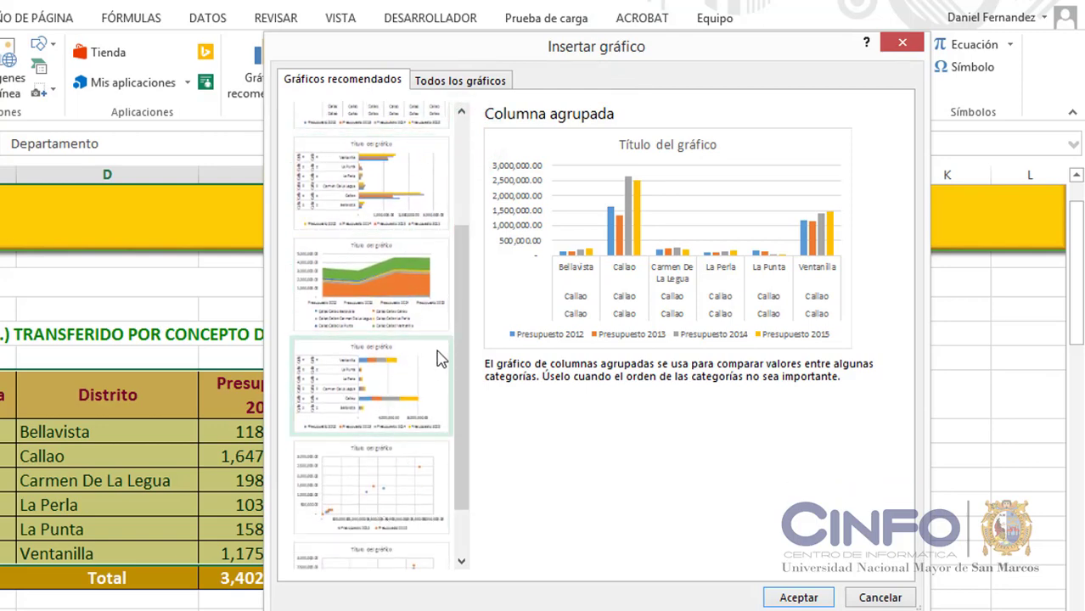
left_click_drag(459, 315, 451, 193)
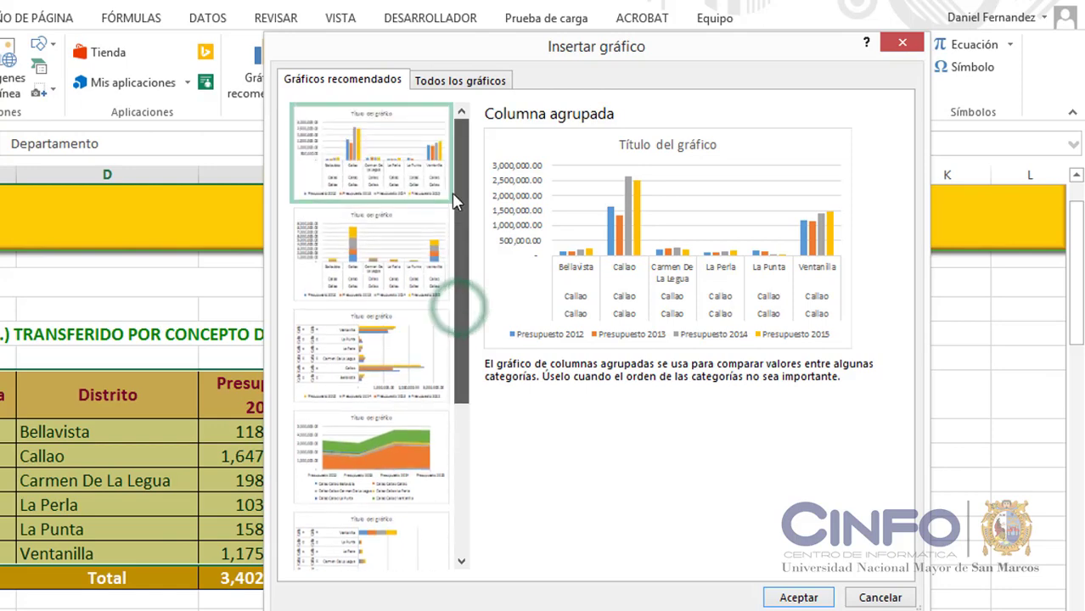
left_click(357, 247)
left_click(369, 344)
left_click(376, 458)
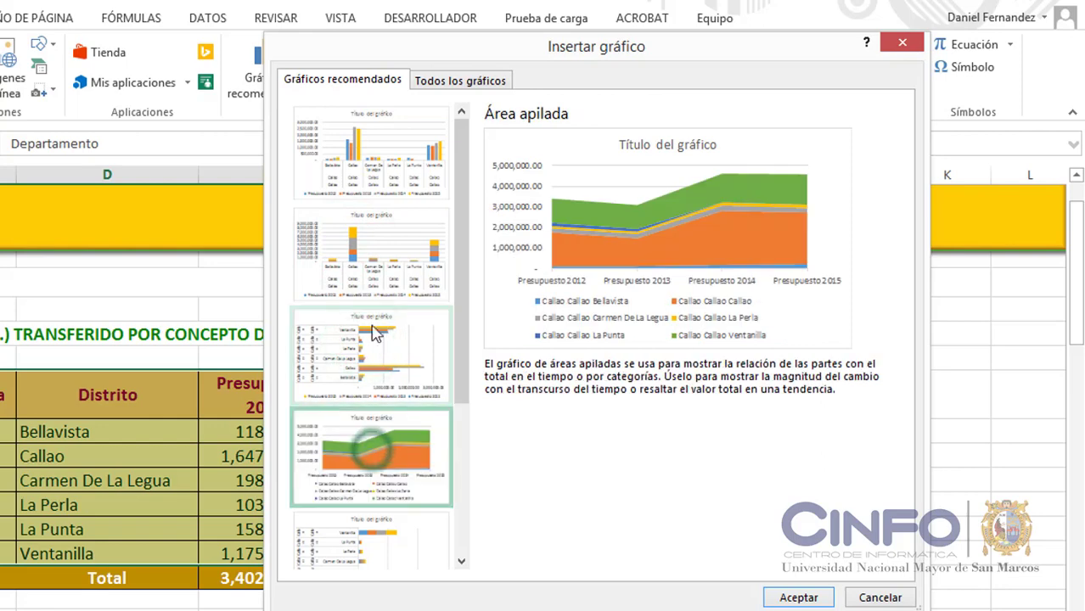
- Browse all chart types, previewing line, pie, bar and the stacked, 100% stacked and 3D clustered column variants
left_click(459, 83)
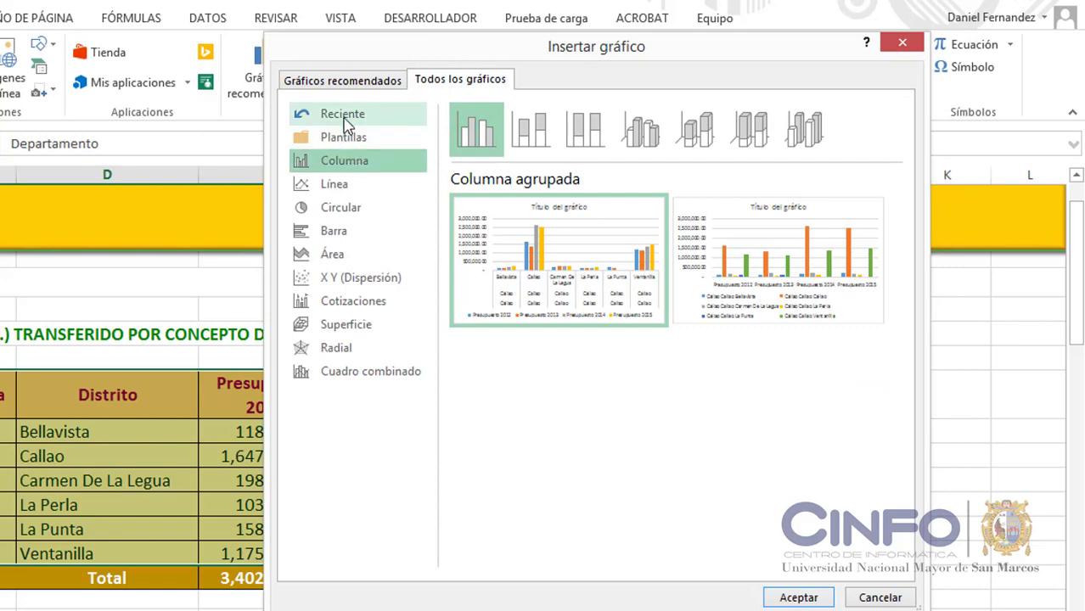
left_click(337, 183)
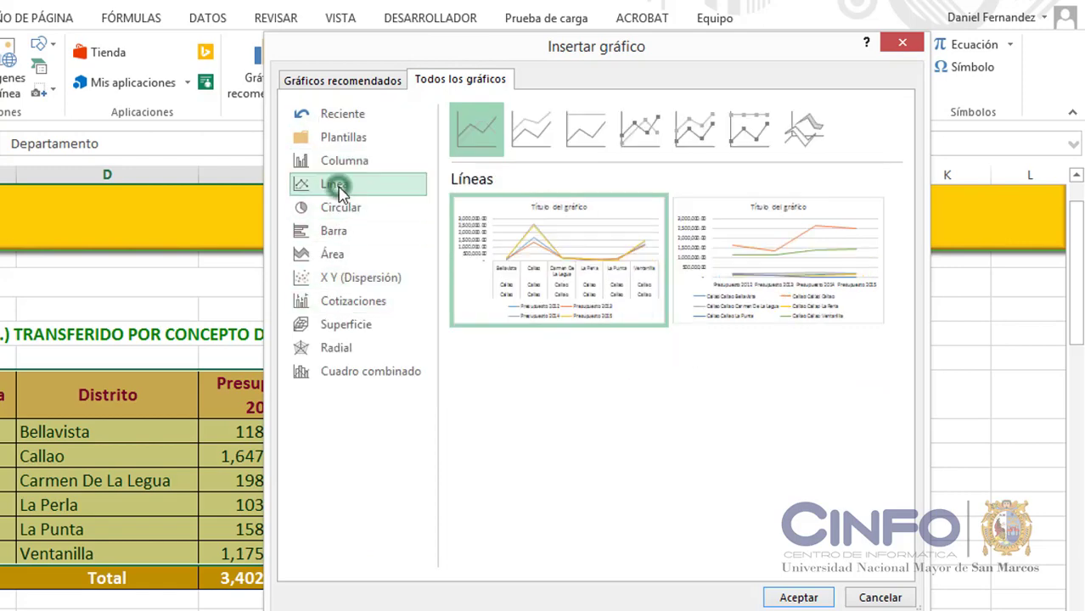
left_click(338, 208)
left_click(337, 233)
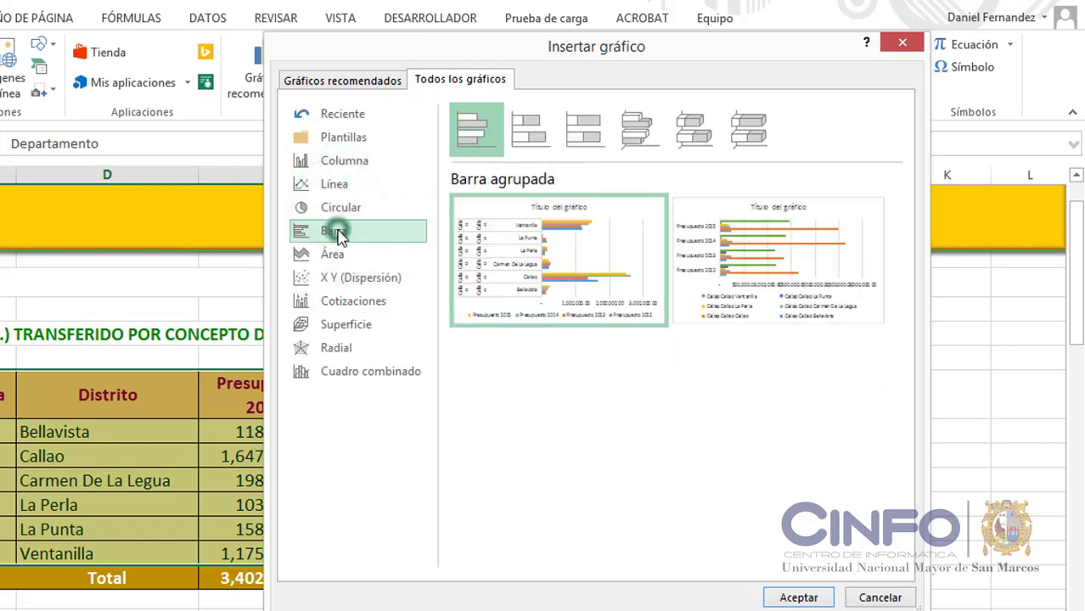
left_click(352, 161)
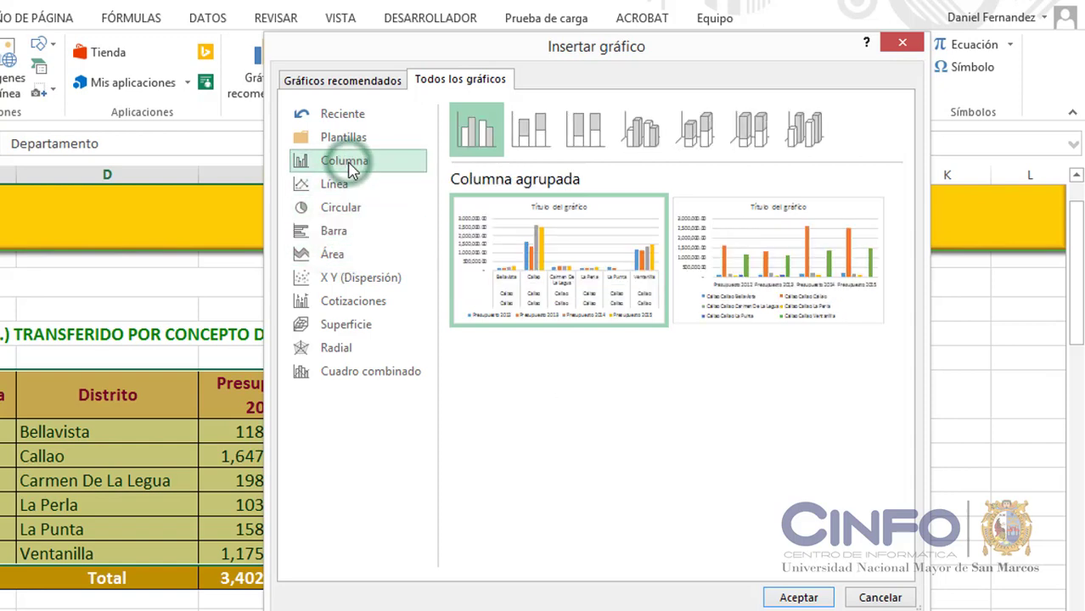
left_click(531, 134)
left_click(586, 131)
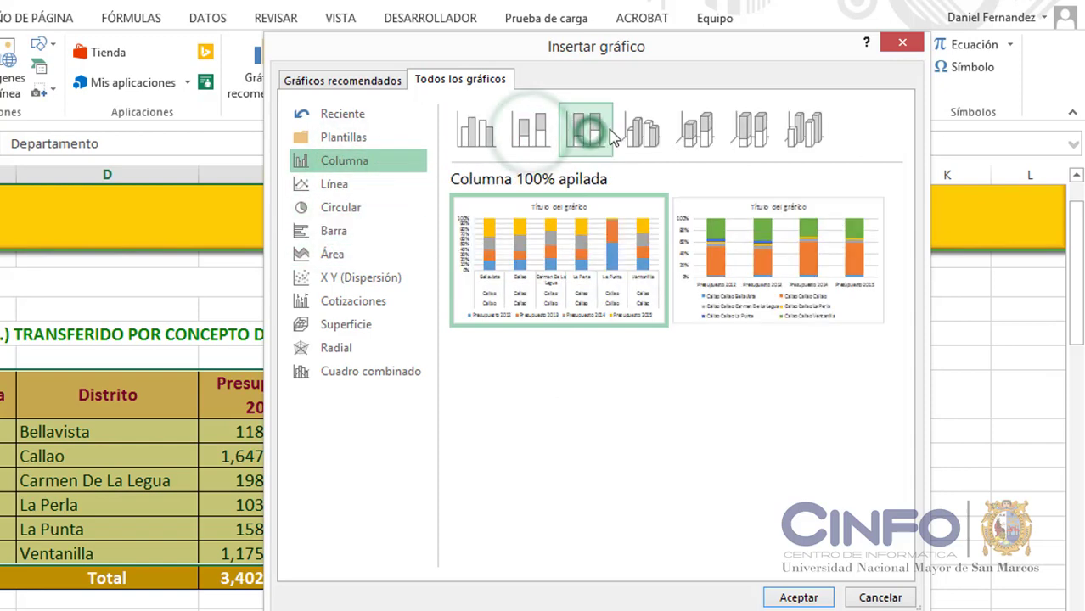
left_click(637, 135)
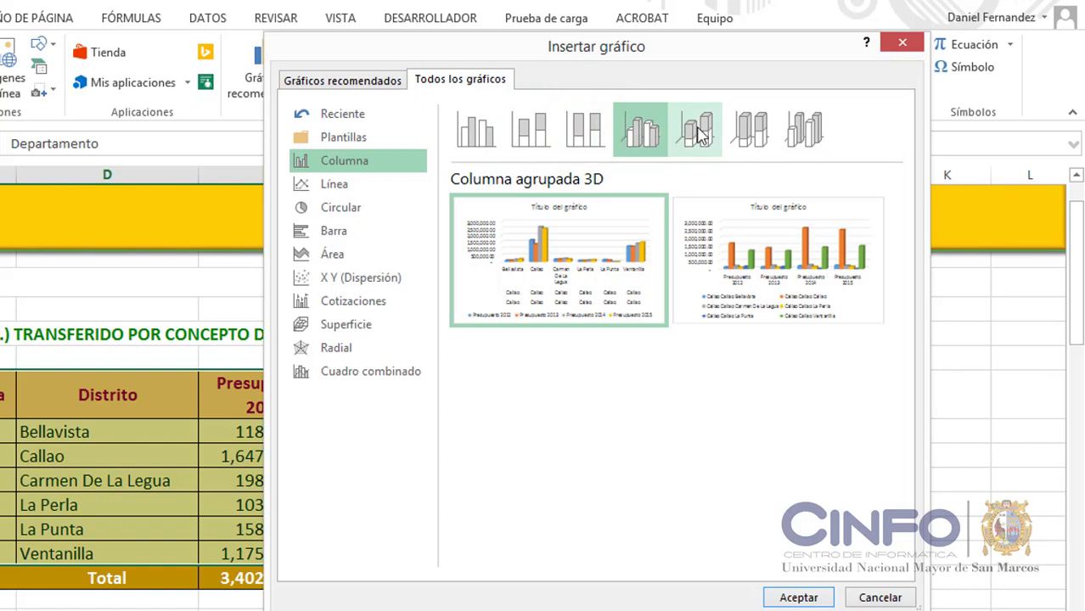
left_click(497, 142)
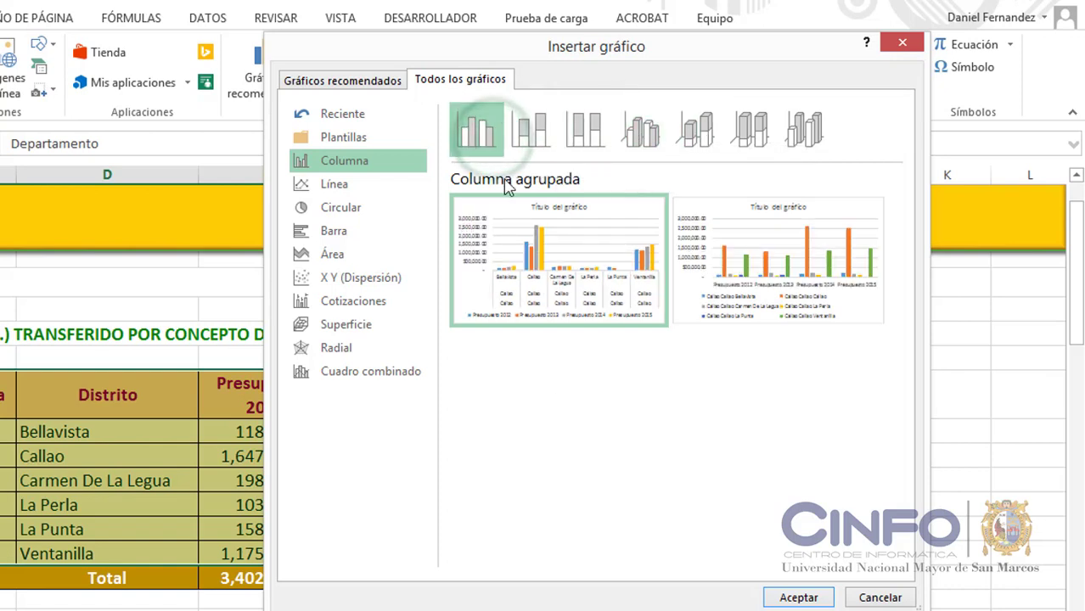
left_click(382, 207)
left_click(366, 231)
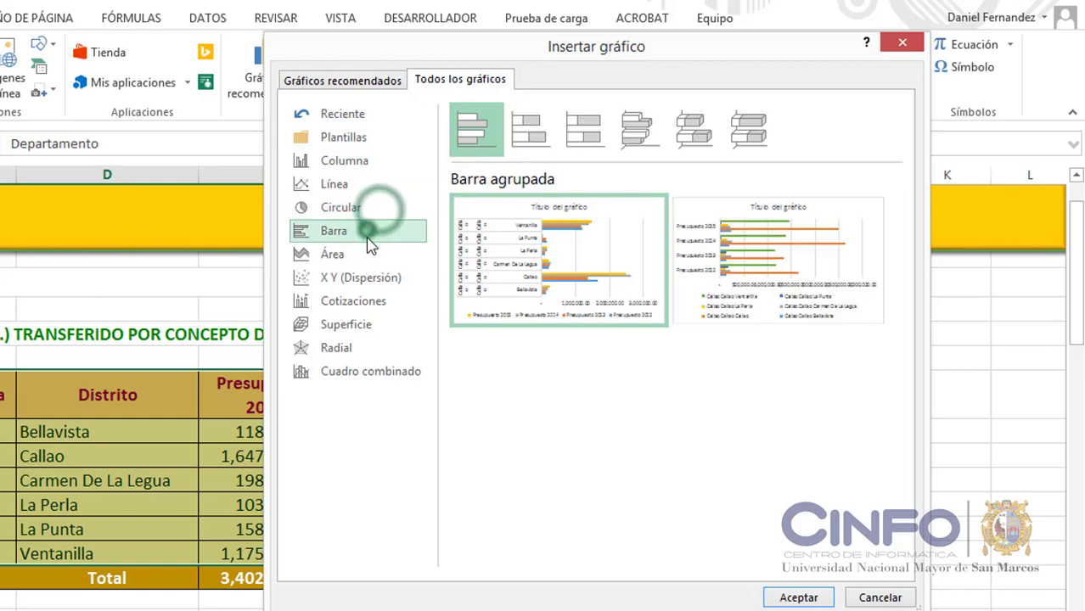
- Insert a clustered column chart (Columna agrupada) of the selected budget data, with the districts as categories
left_click(355, 160)
mouse_move(511, 335)
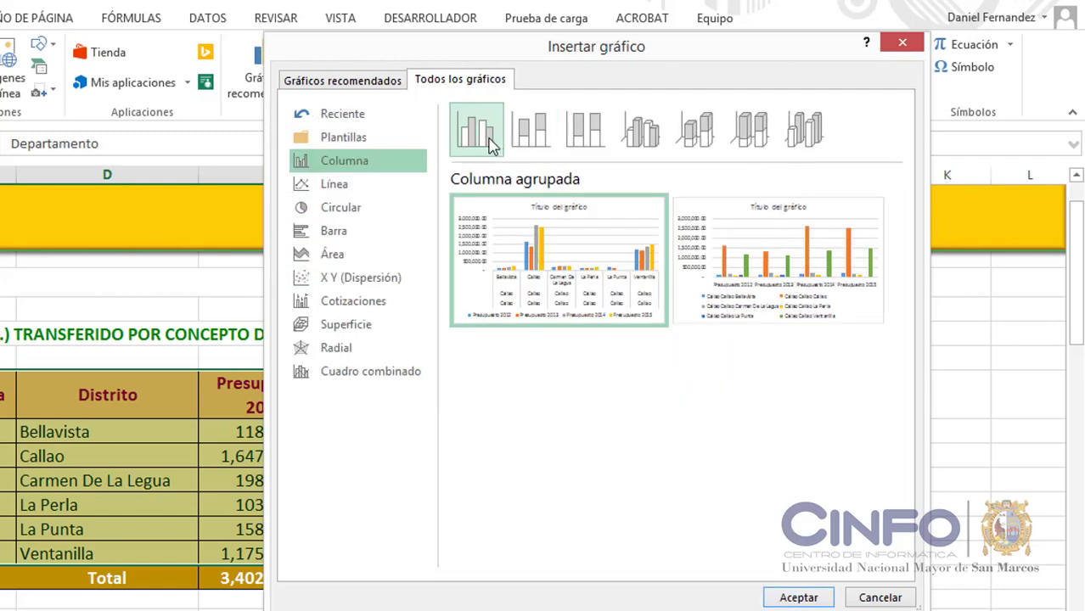
left_click(791, 596)
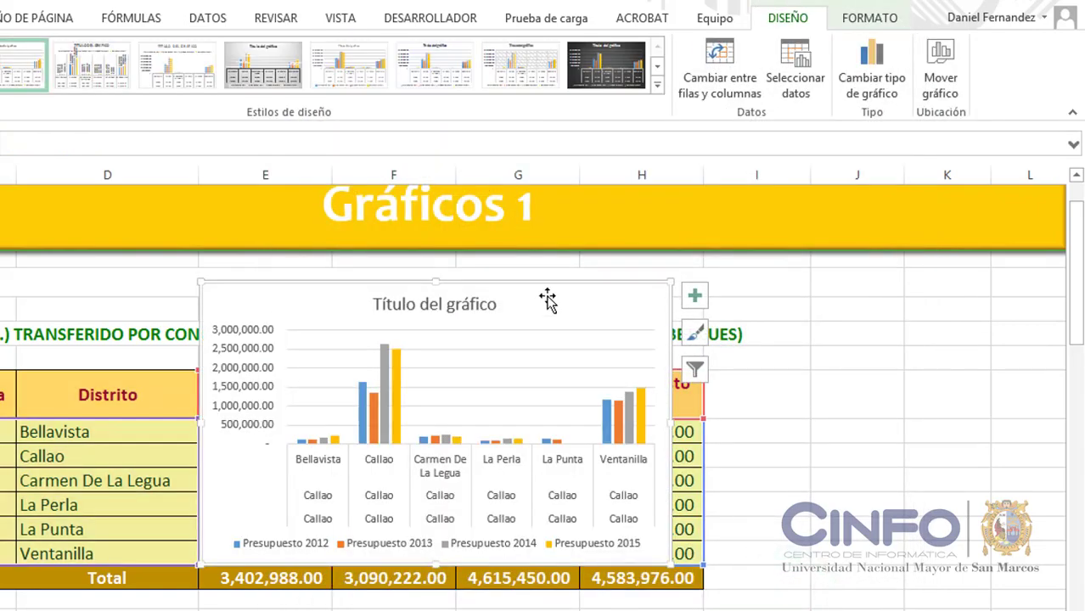
- Move the column chart just below the Total row so that it no longer covers the budget table
left_click_drag(548, 295, 501, 499)
scroll(516, 339, "down", 2)
scroll(503, 498, "down", 3)
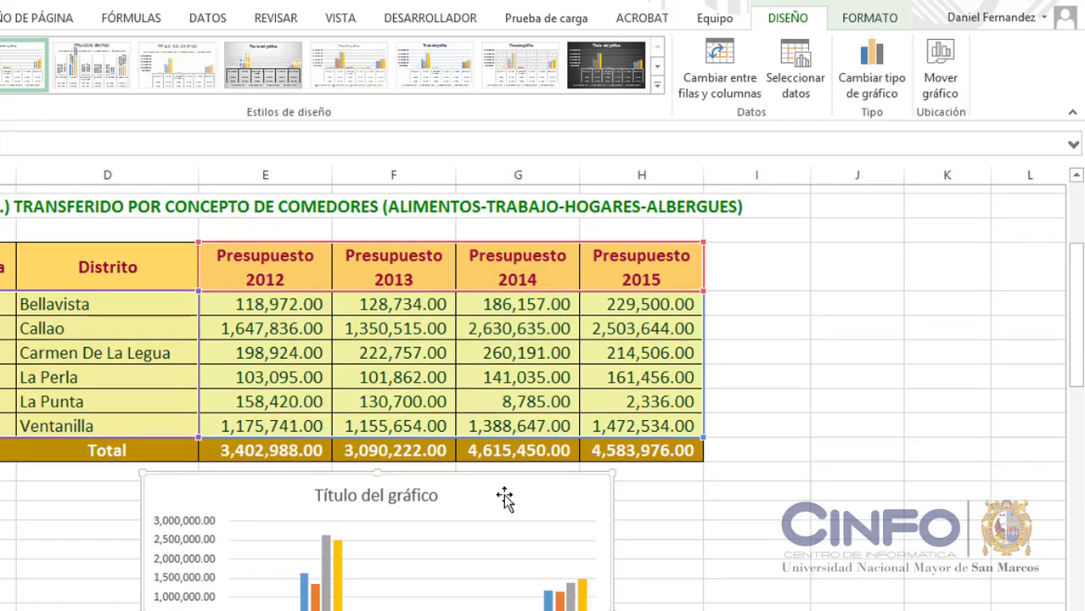
scroll(501, 504, "up", 1)
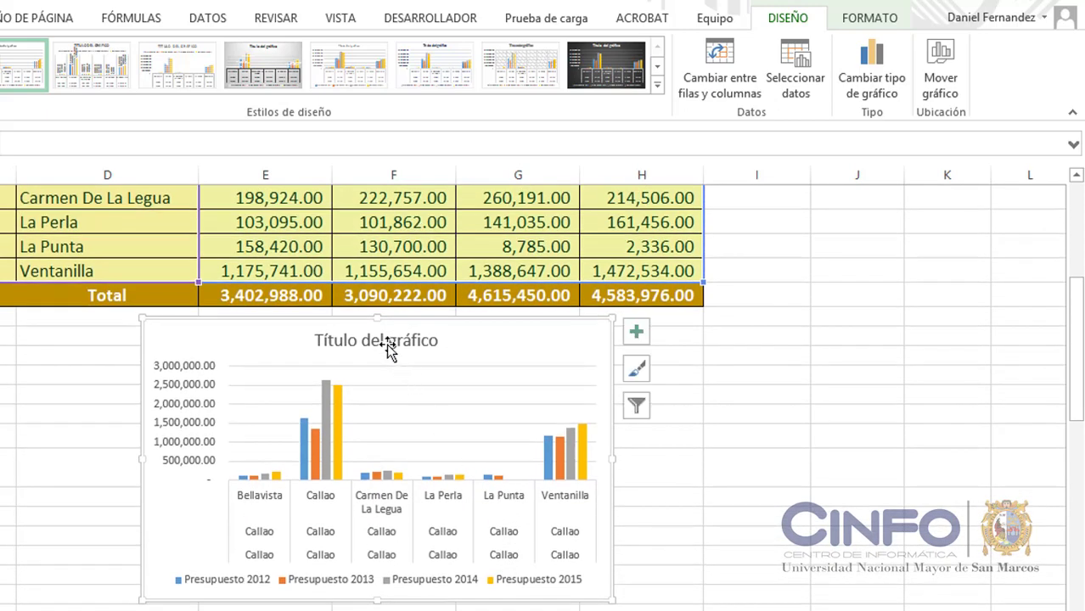
- Replace the chart's placeholder title with "Presupuestos"
left_click(381, 341)
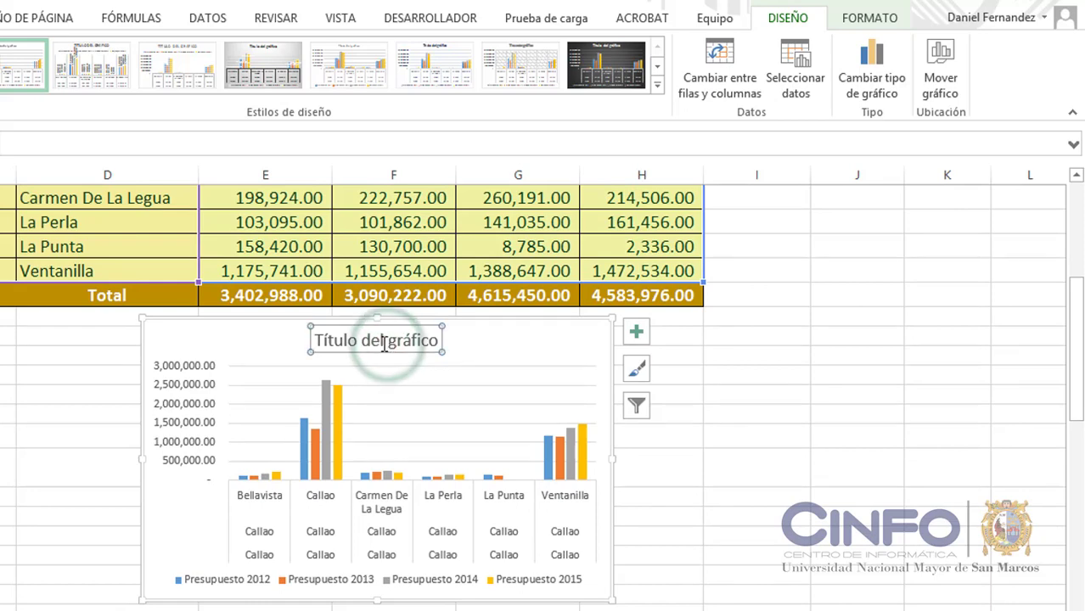
left_click(374, 341)
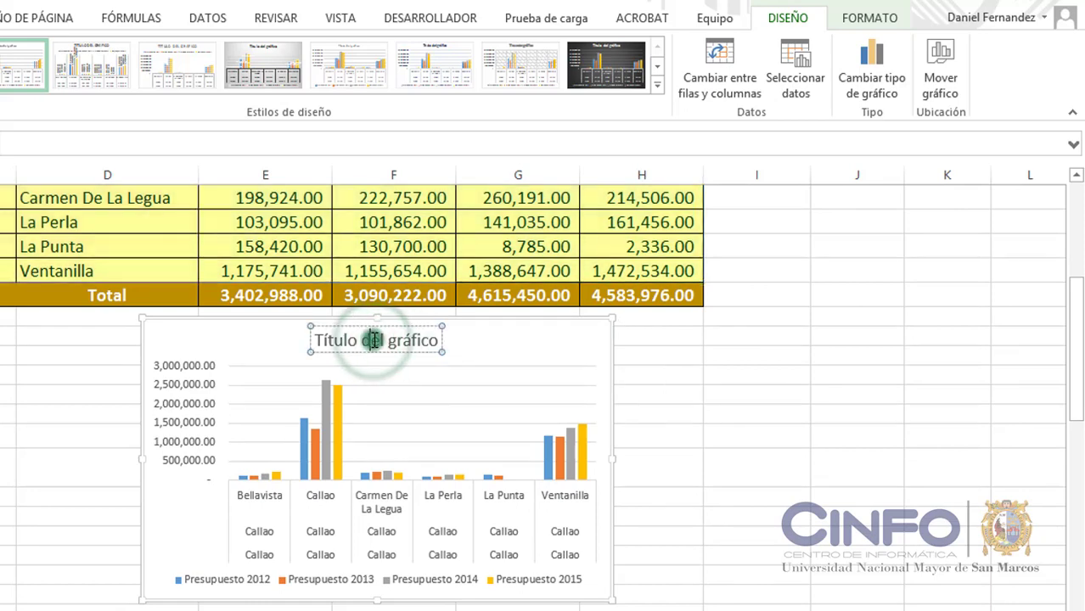
left_click_drag(314, 339, 441, 340)
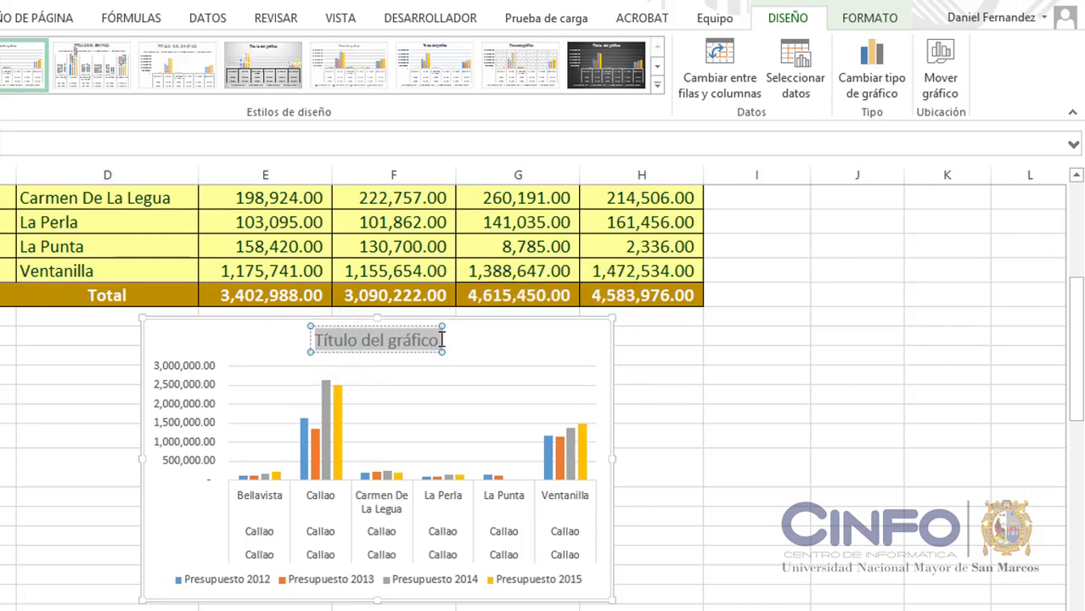
type("PR")
key("BackSpace")
type("re")
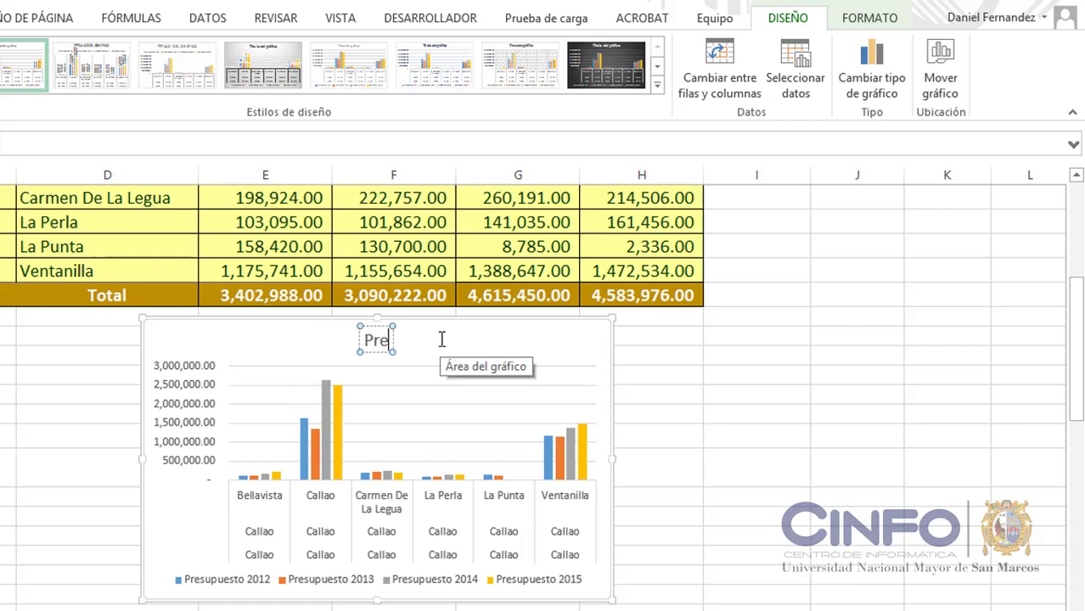
type("supuestos")
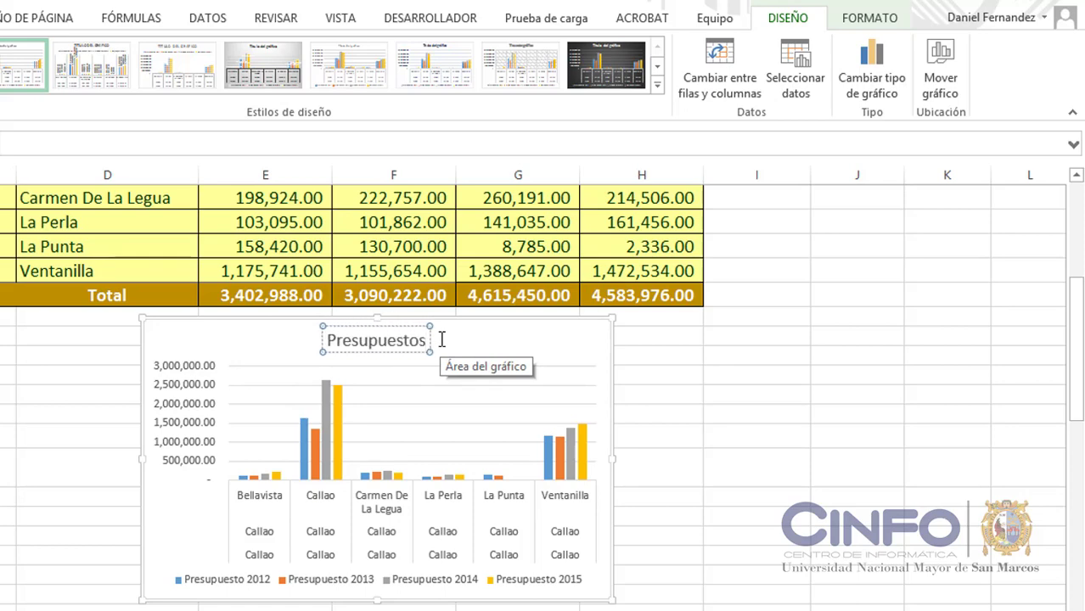
left_click(665, 337)
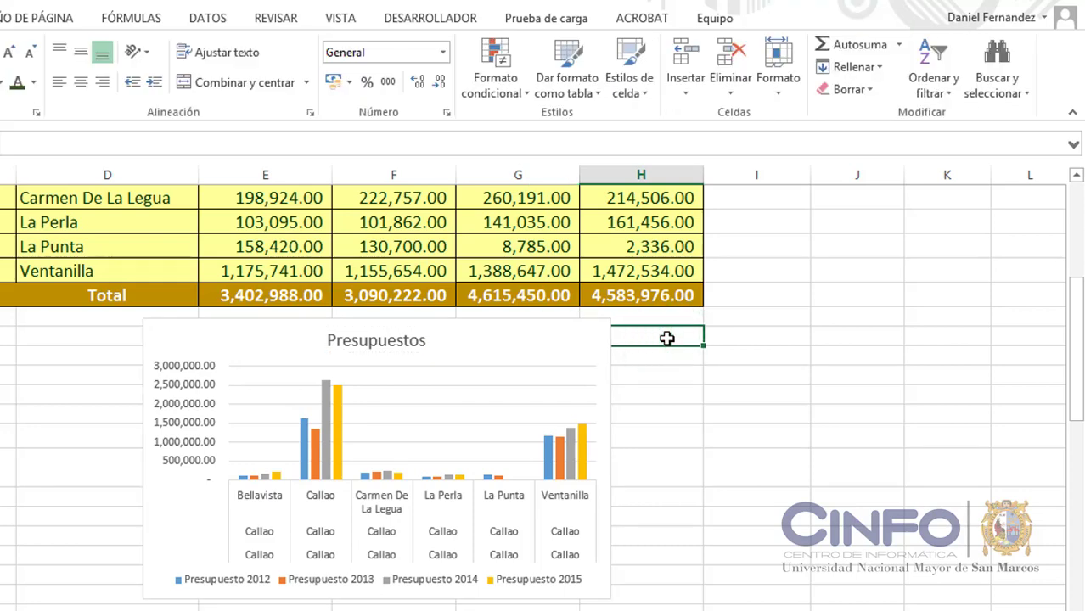
- Apply the dark gradient chart style with filled columns to the Presupuestos chart and recolour its series with the orange, yellow and green multicolour palette
left_click(593, 352)
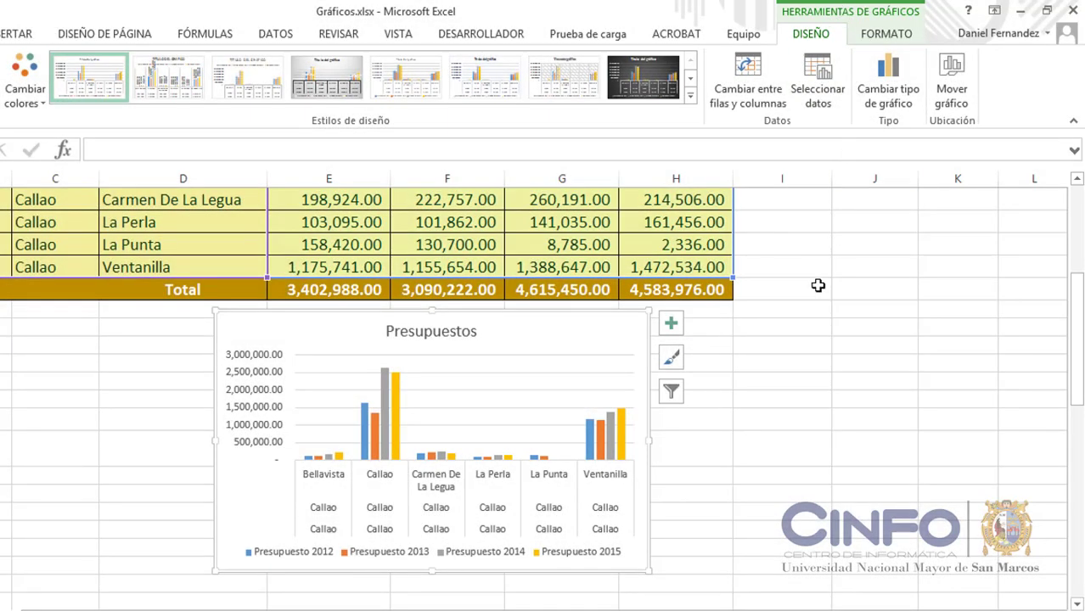
left_click(886, 388)
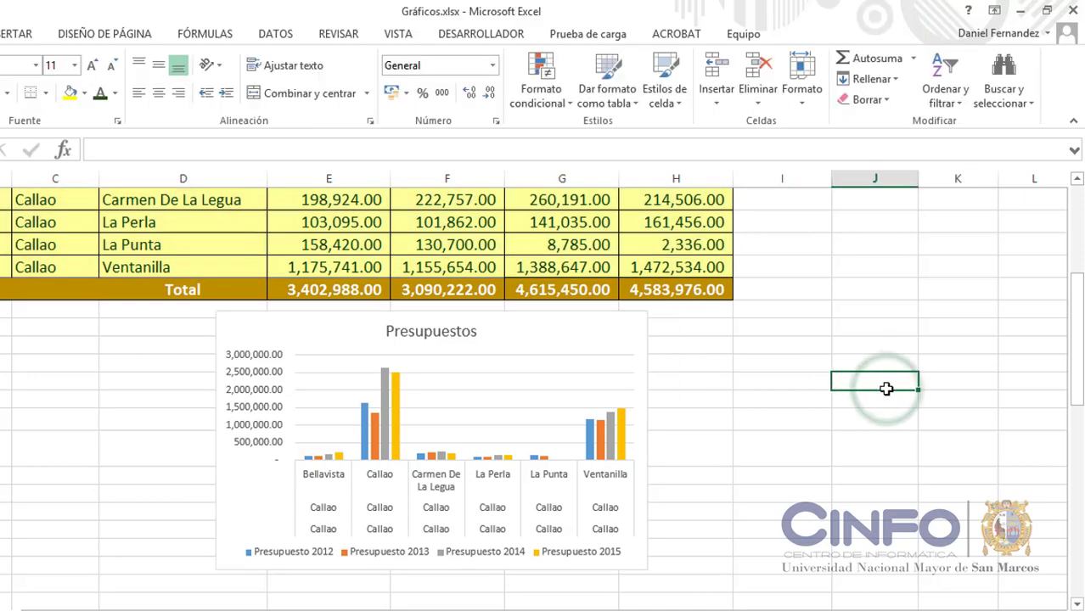
left_click(590, 365)
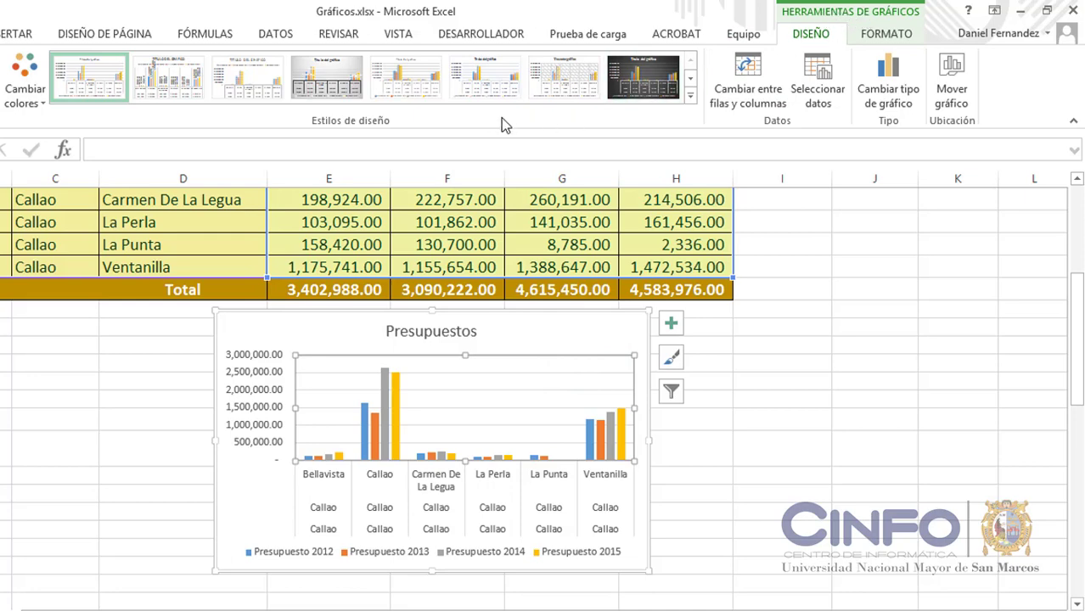
left_click(691, 98)
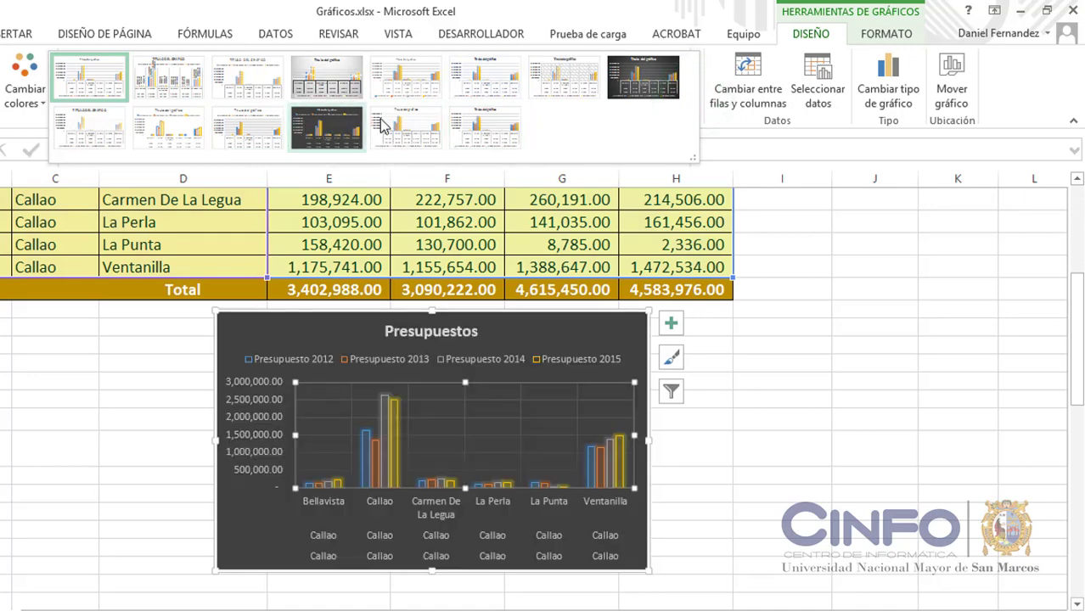
left_click(655, 80)
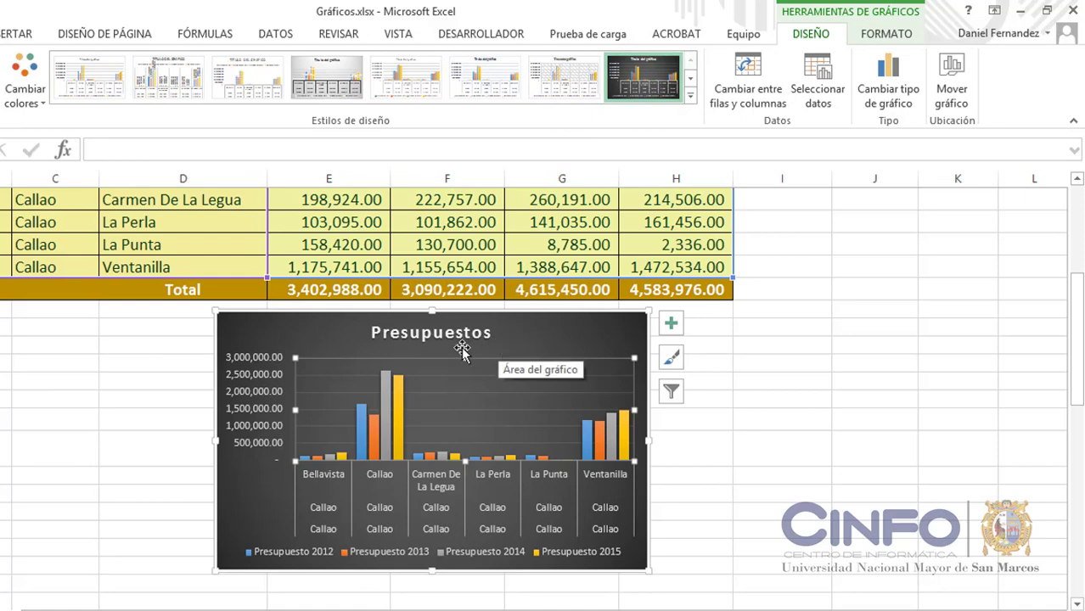
left_click(36, 96)
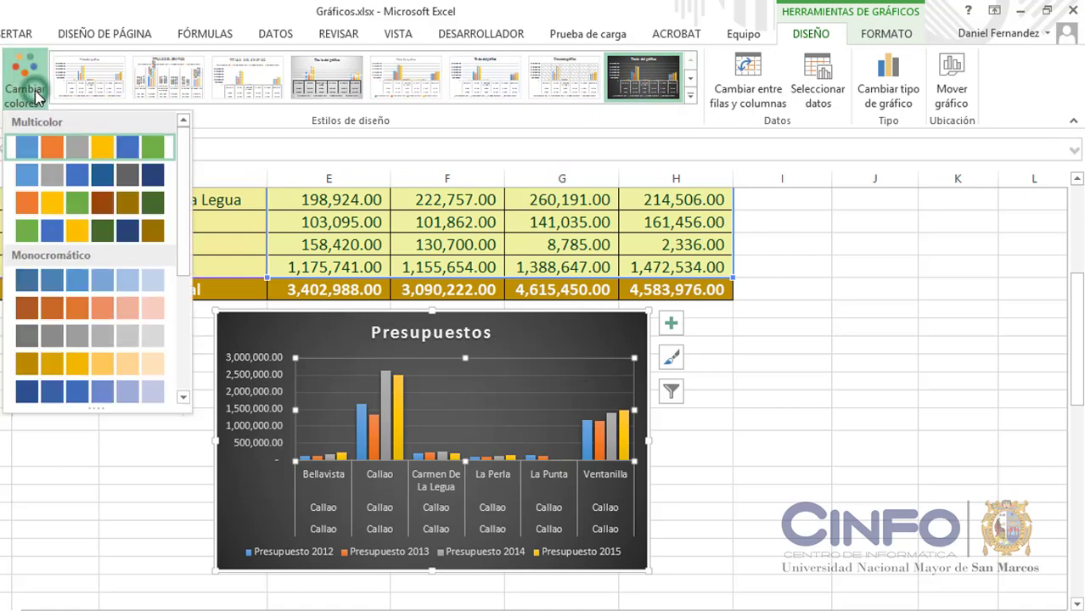
left_click(73, 202)
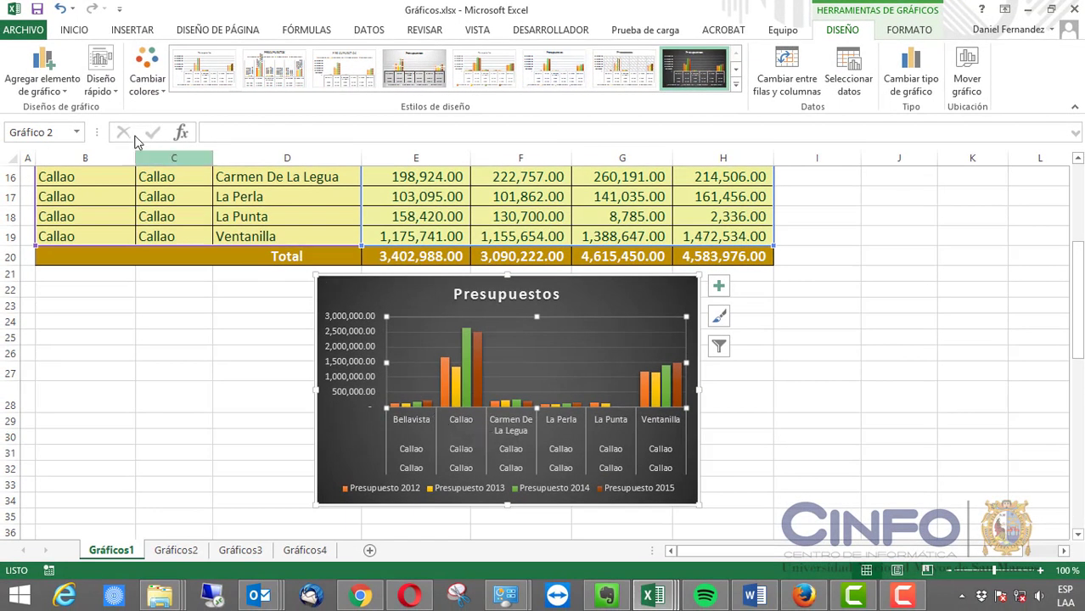
- Add data labels to all series of the Presupuestos chart, positioned at the outside end (Extremo externo)
left_click(62, 86)
mouse_move(59, 113)
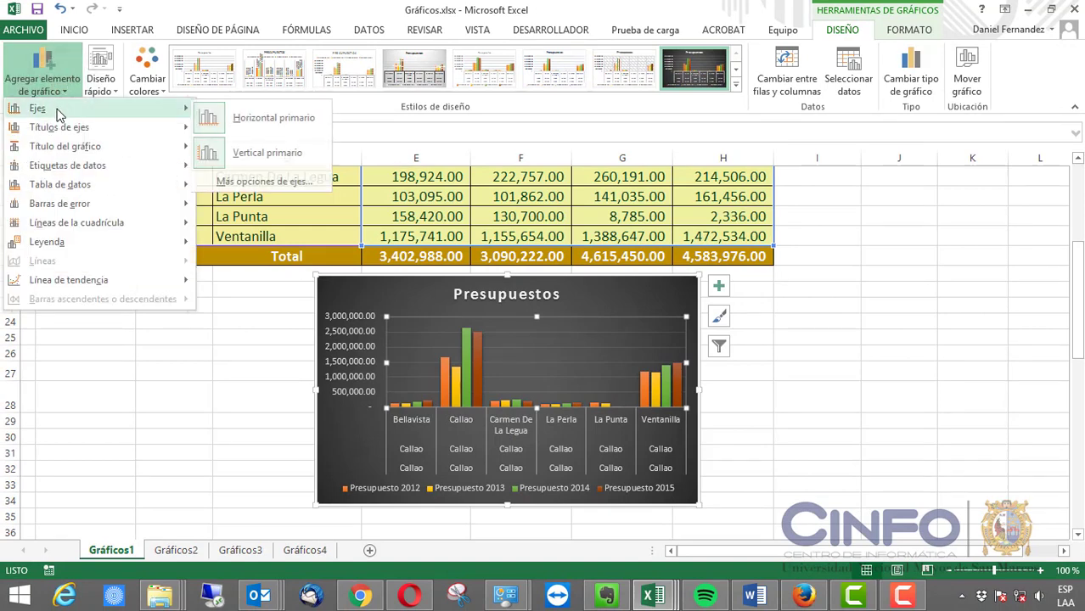
mouse_move(144, 131)
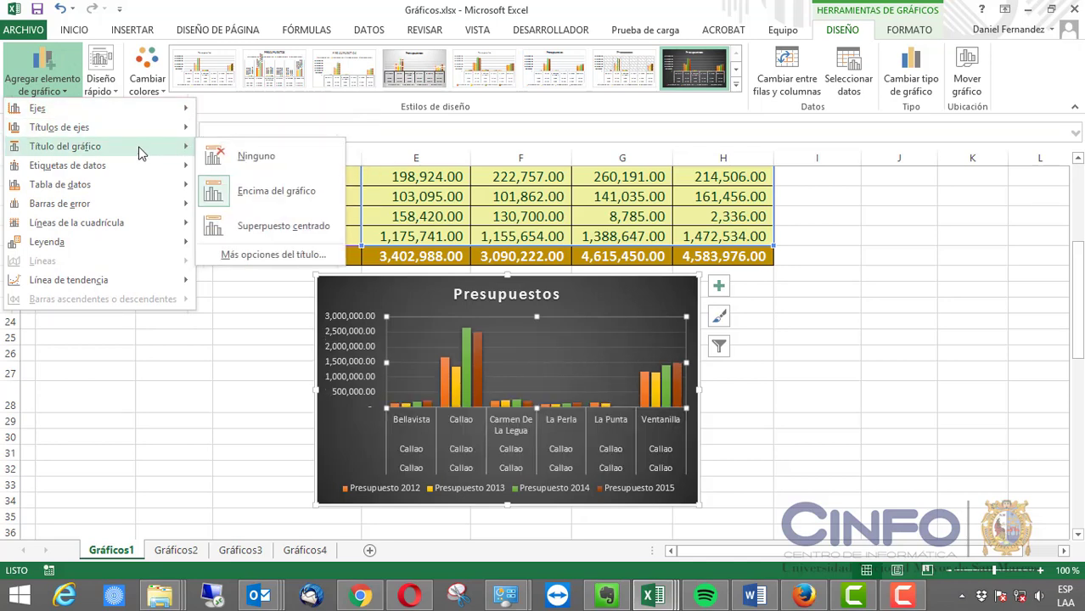
mouse_move(140, 171)
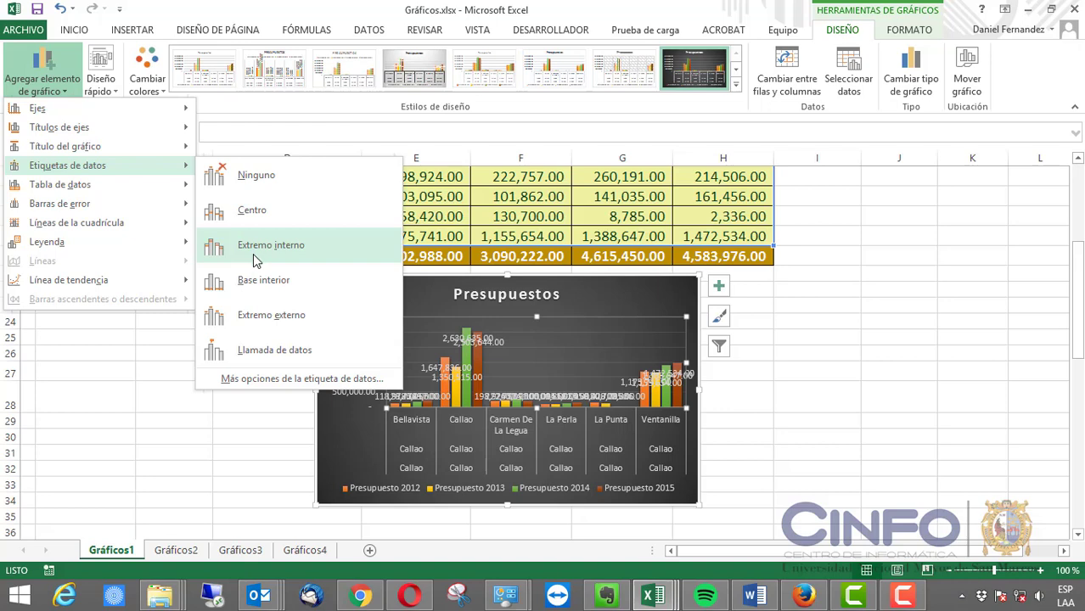
left_click(254, 318)
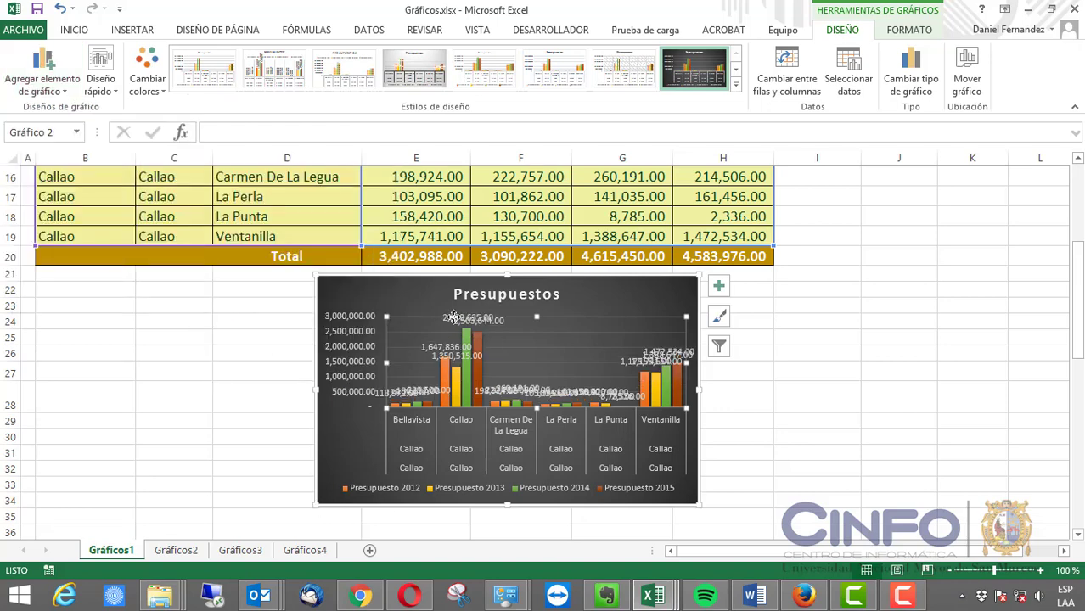
- Enlarge the Presupuestos chart below the table so that it spans columns B to I and rows 21 to 41
left_click_drag(314, 506, 85, 540)
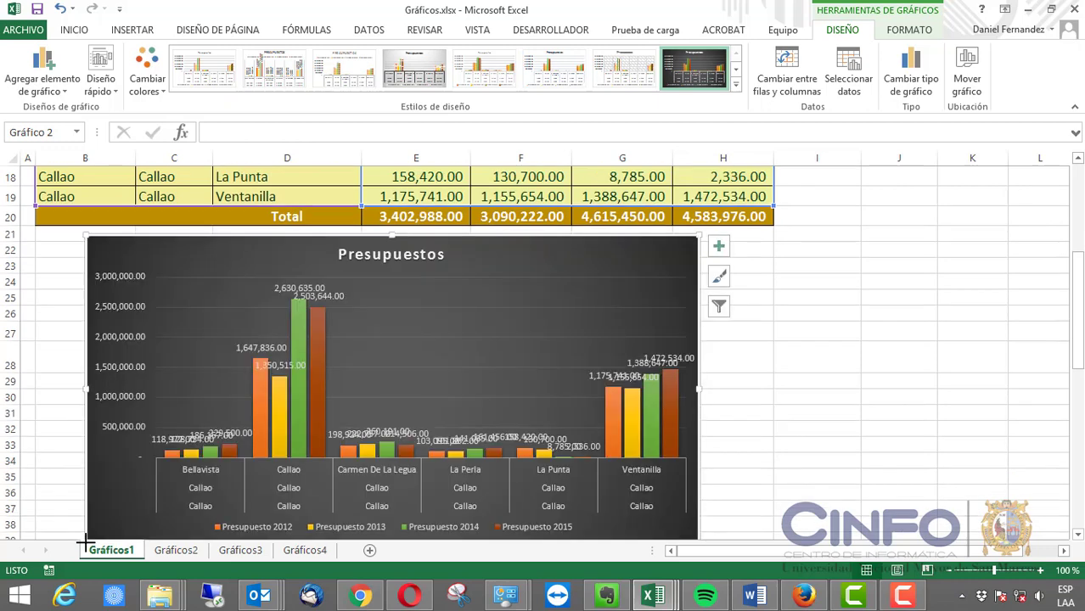
scroll(702, 515, "down", 1)
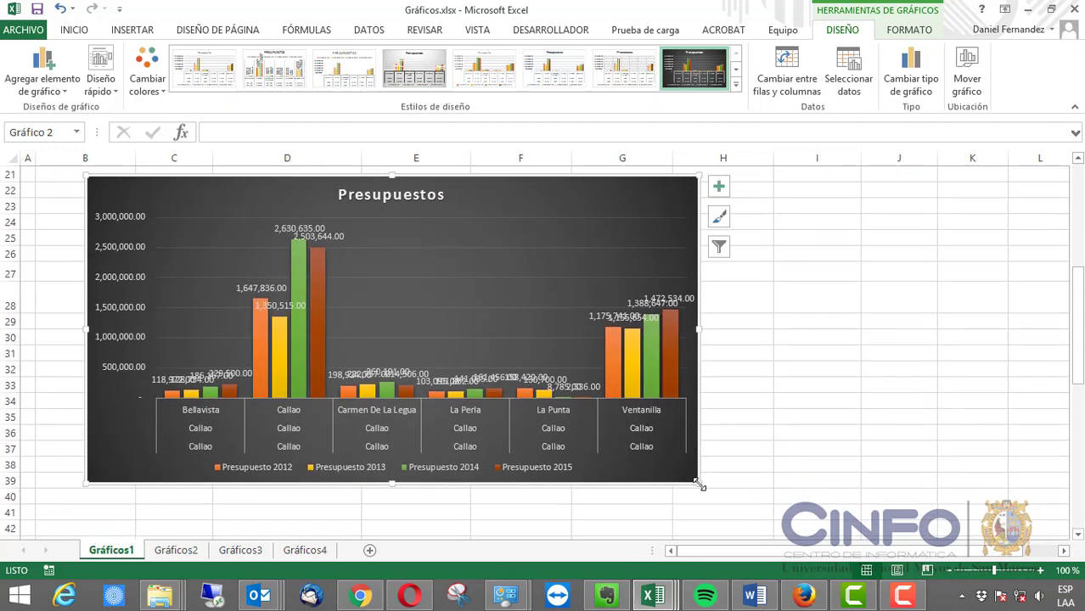
left_click_drag(701, 485, 841, 516)
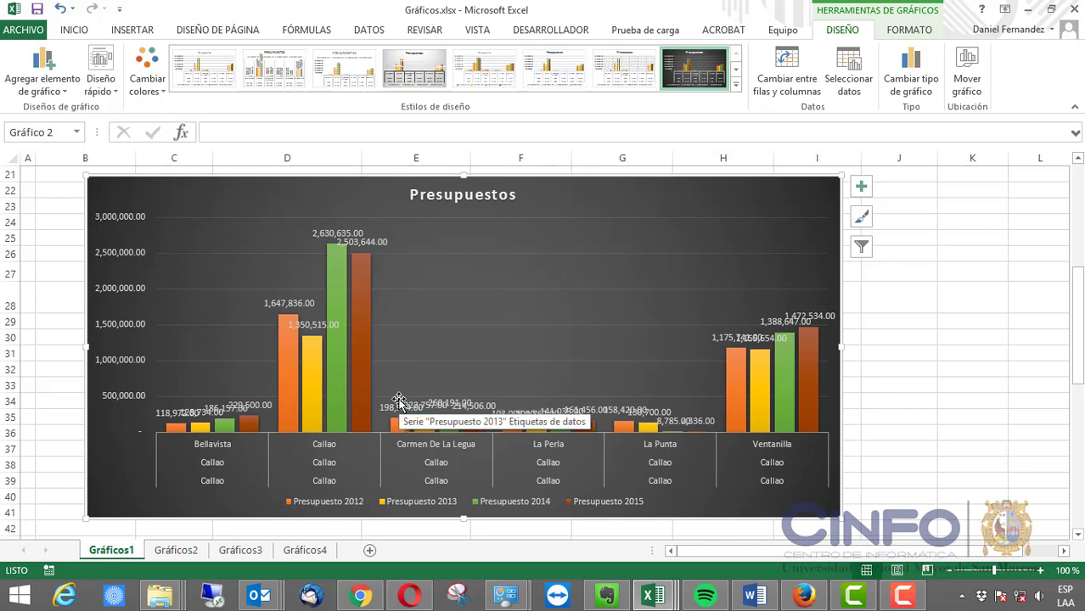
- Fill the data labels of the Presupuesto 2014 series with white
left_click(335, 232)
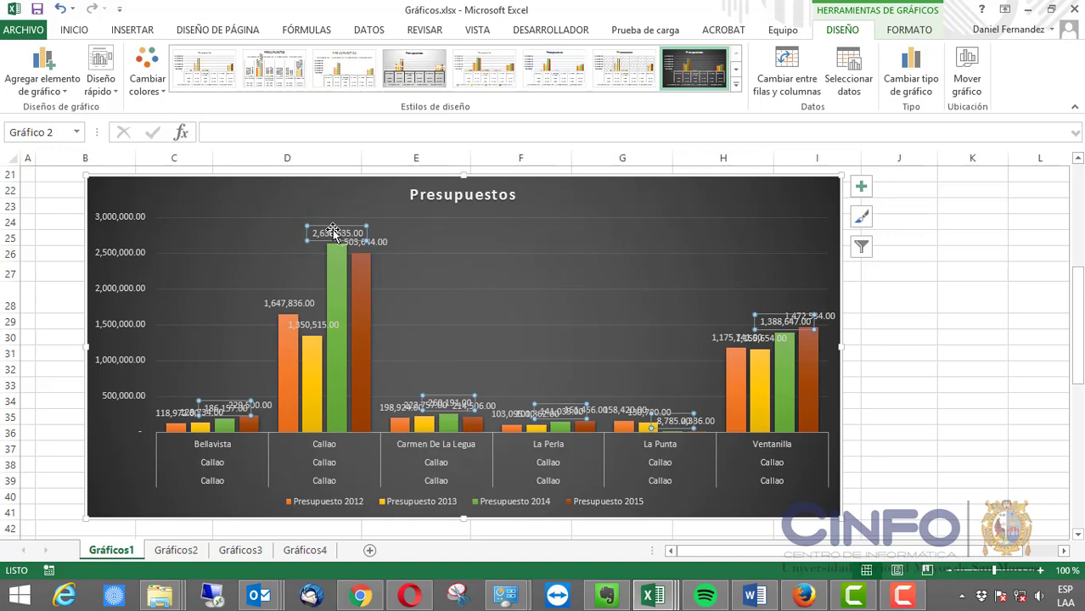
right_click(333, 230)
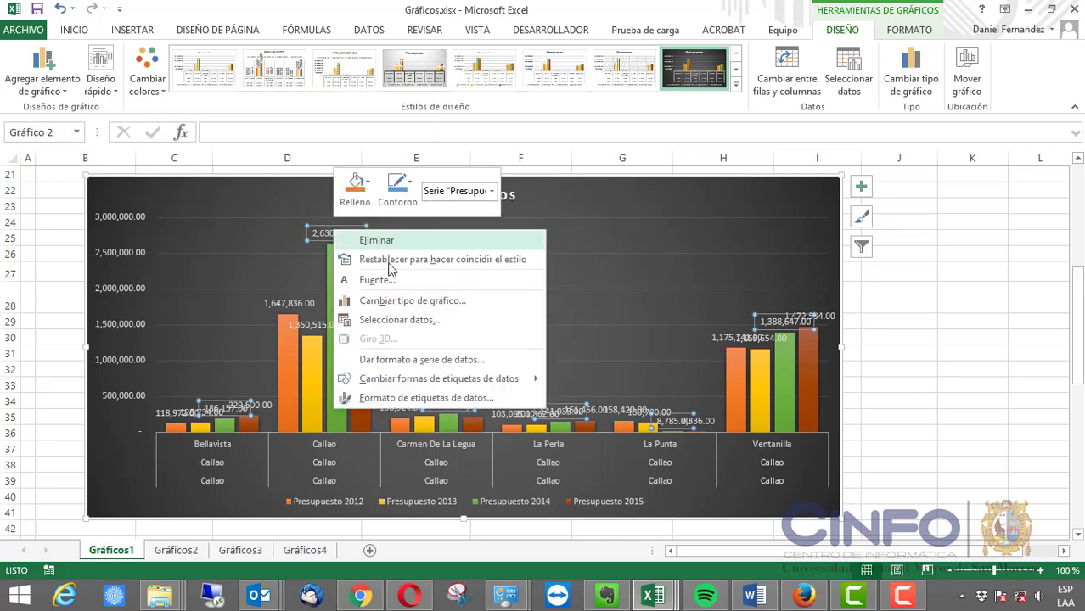
left_click(357, 191)
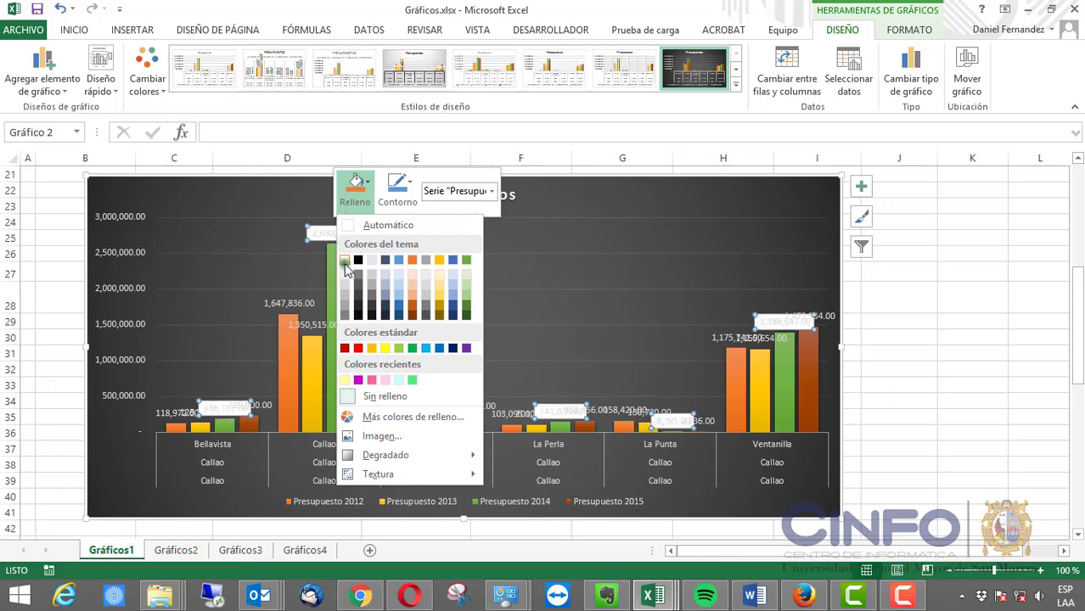
left_click(359, 399)
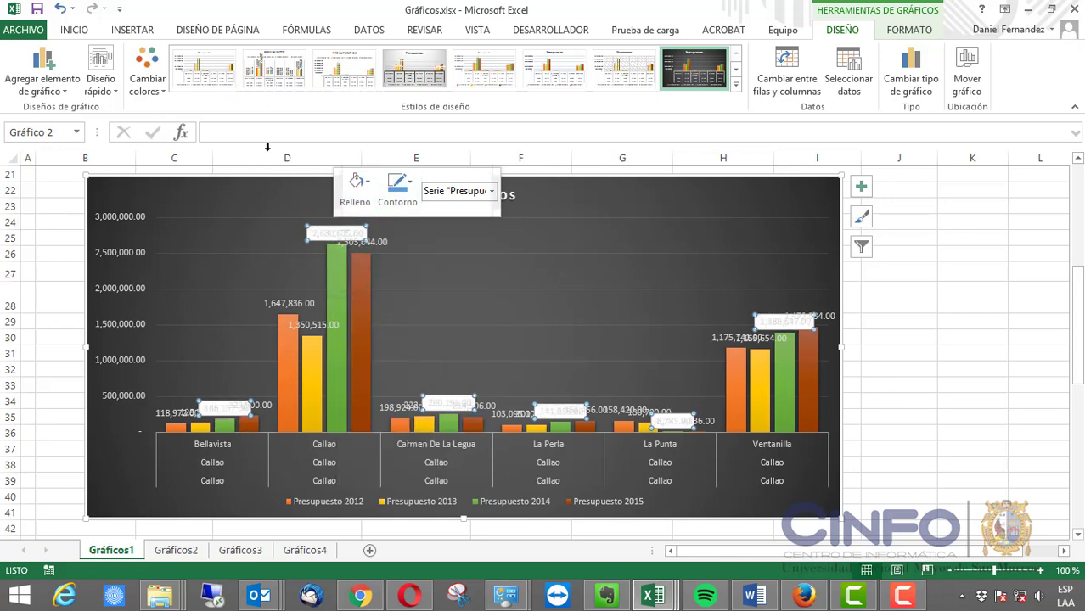
- Make the text of the Presupuesto 2014 data labels blue and bold
left_click(132, 32)
left_click(78, 30)
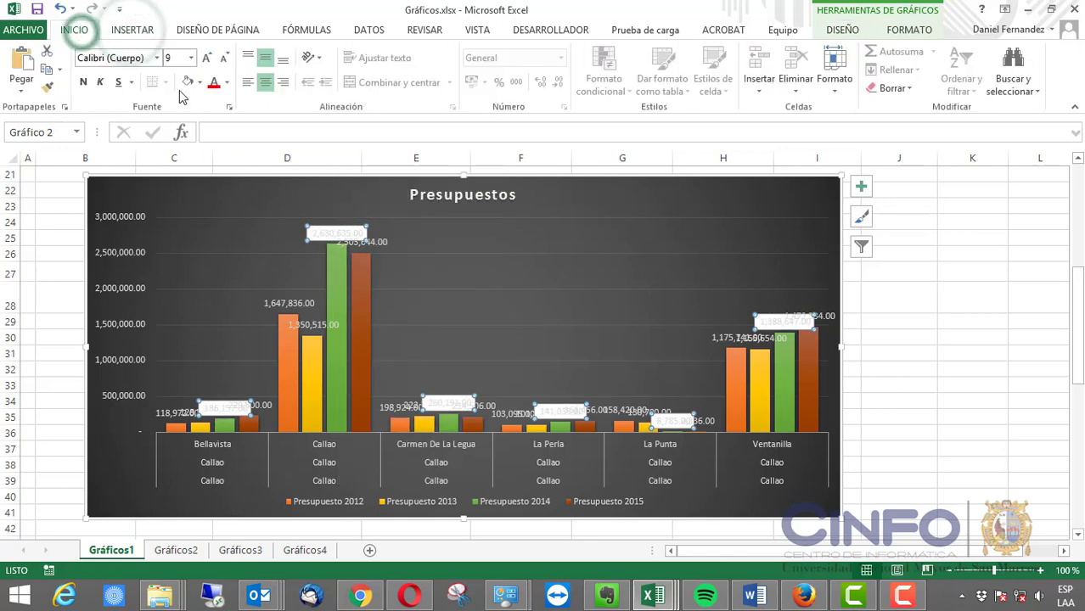
left_click(227, 82)
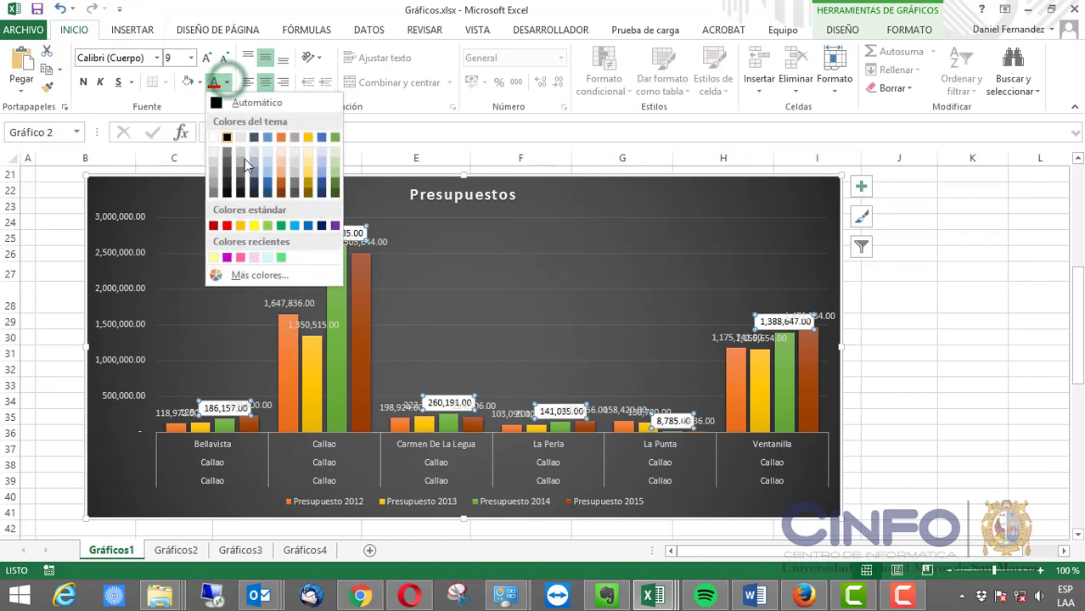
left_click(321, 186)
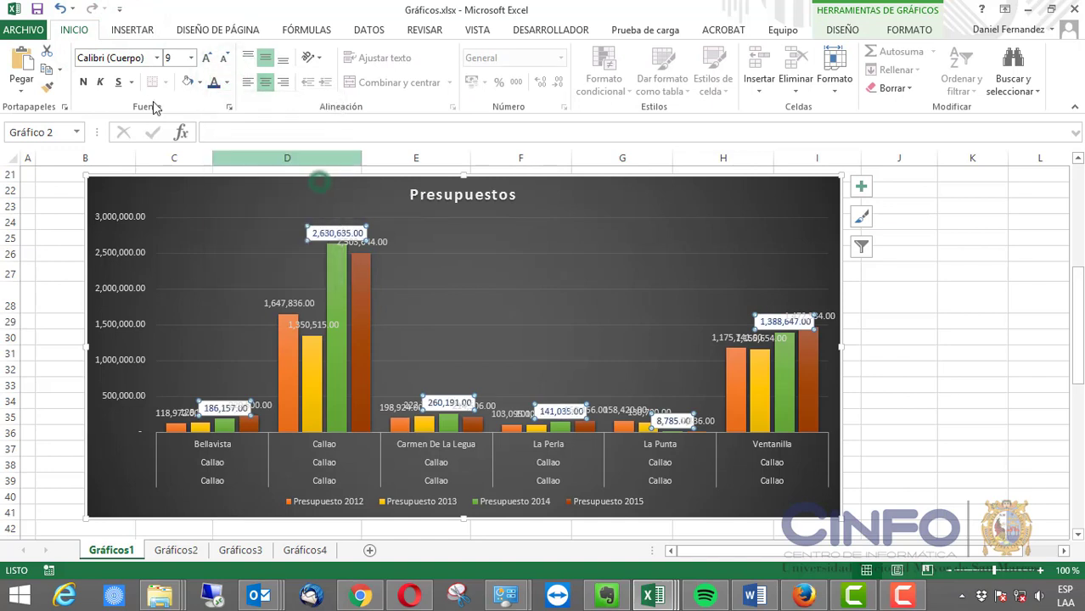
left_click(82, 82)
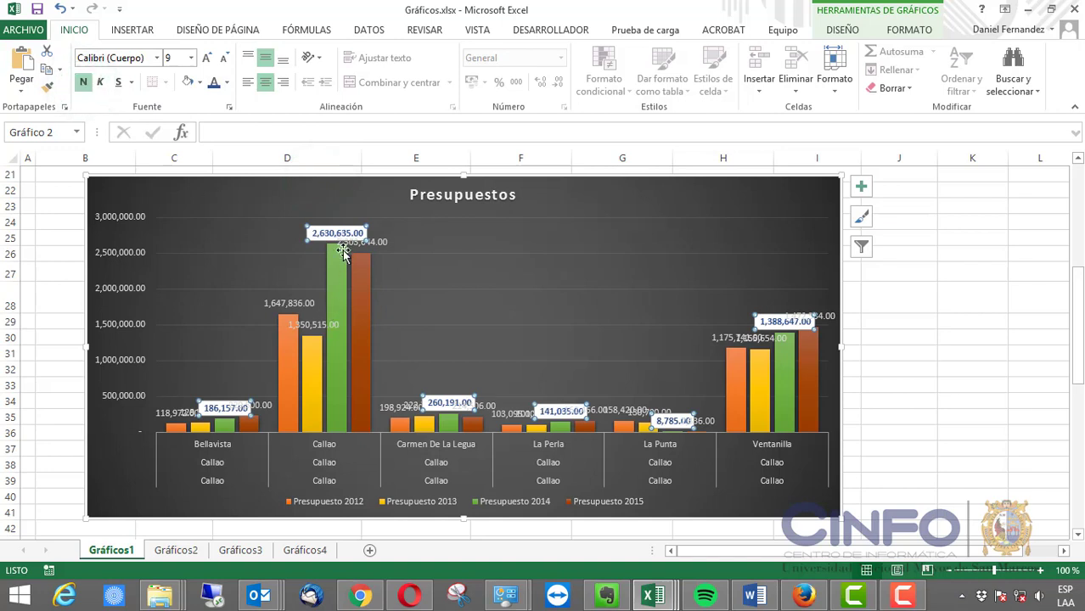
- Give the Presupuesto 2012 data labels dark red text and a light orange fill
mouse_move(337, 307)
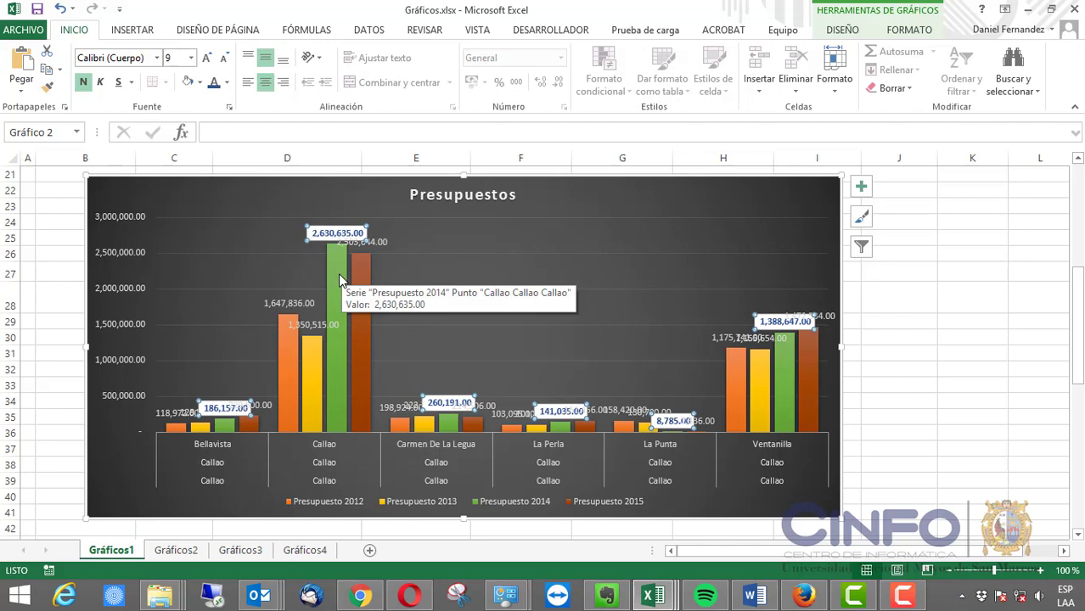
left_click(289, 342)
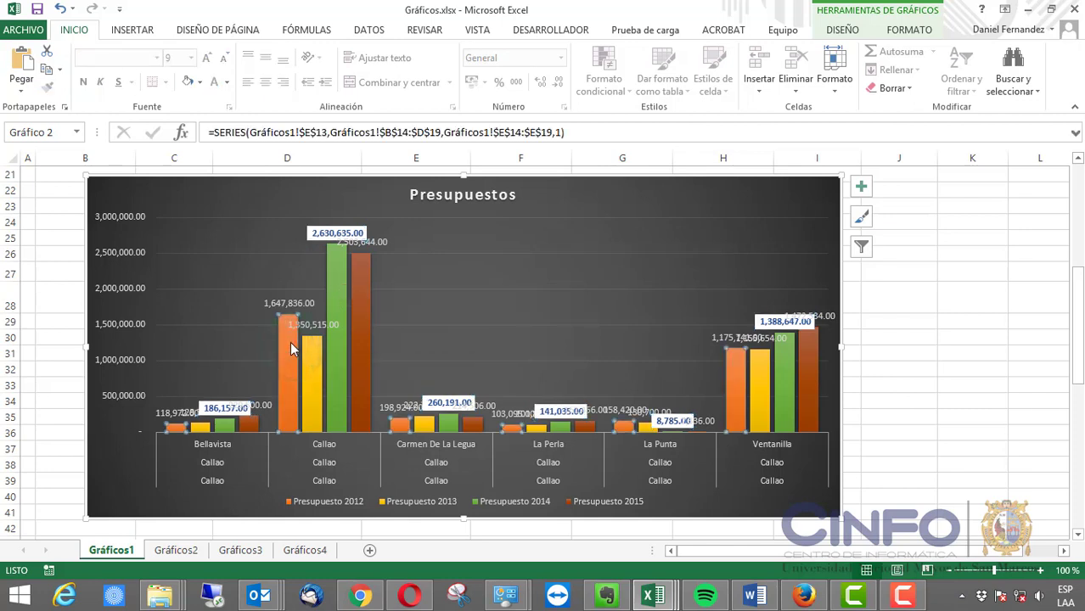
left_click(289, 303)
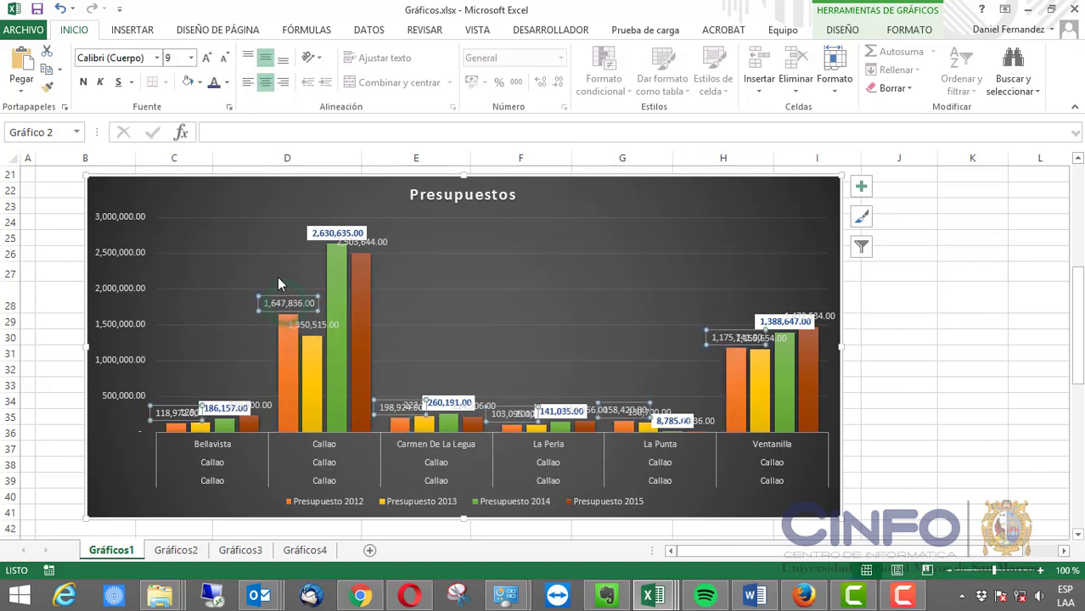
left_click(227, 85)
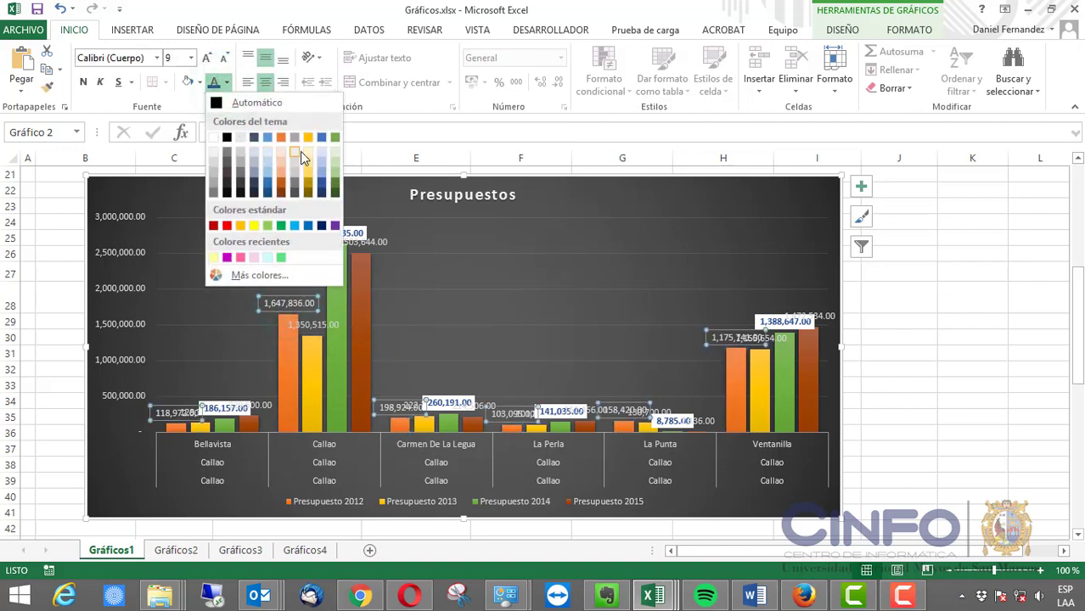
left_click(213, 225)
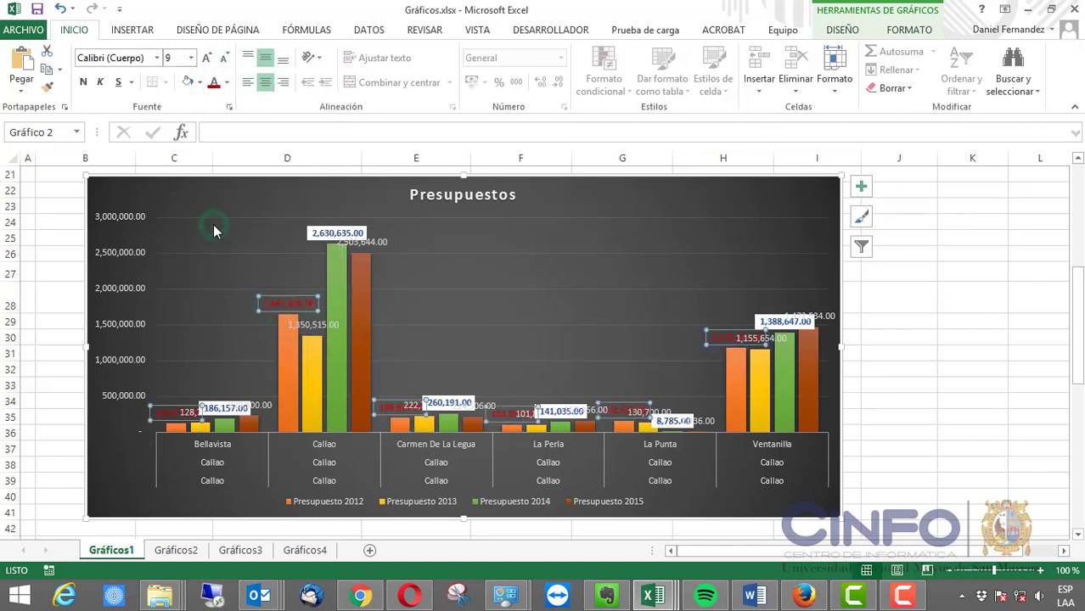
left_click(200, 82)
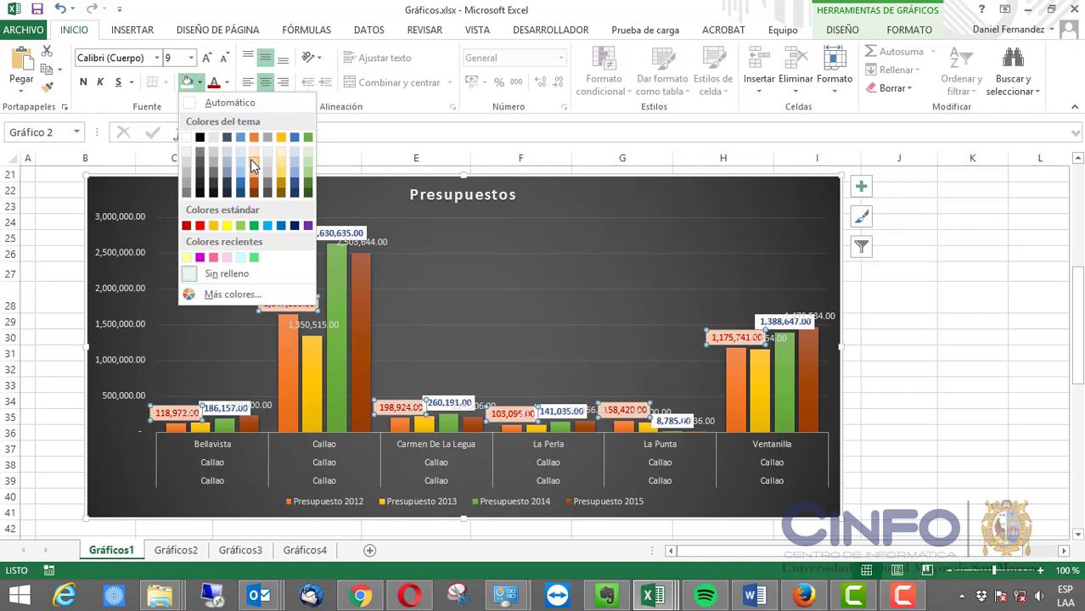
left_click(252, 156)
left_click(235, 259)
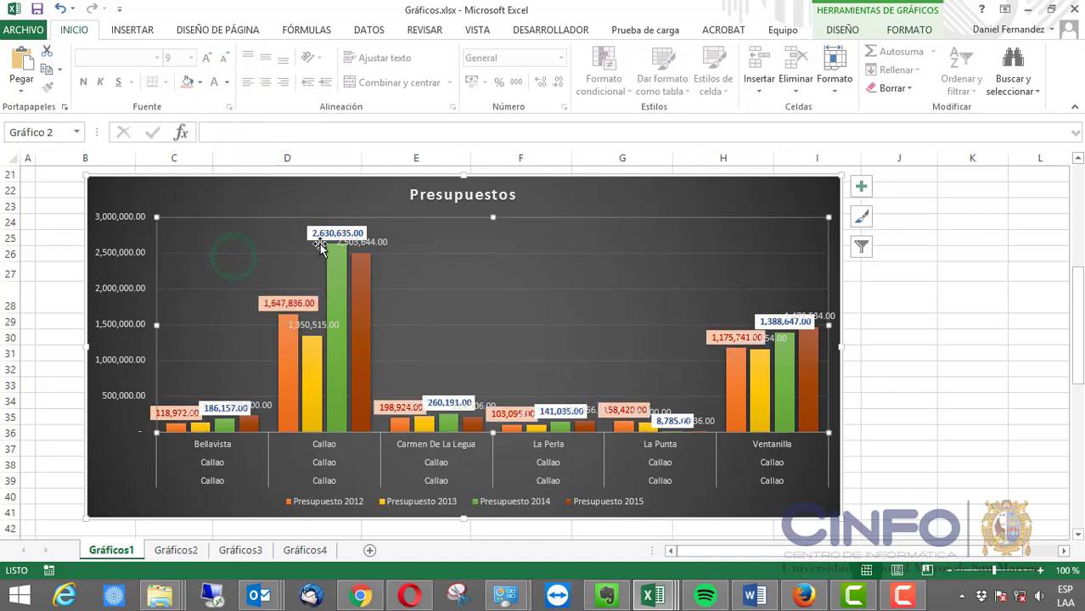
mouse_move(773, 365)
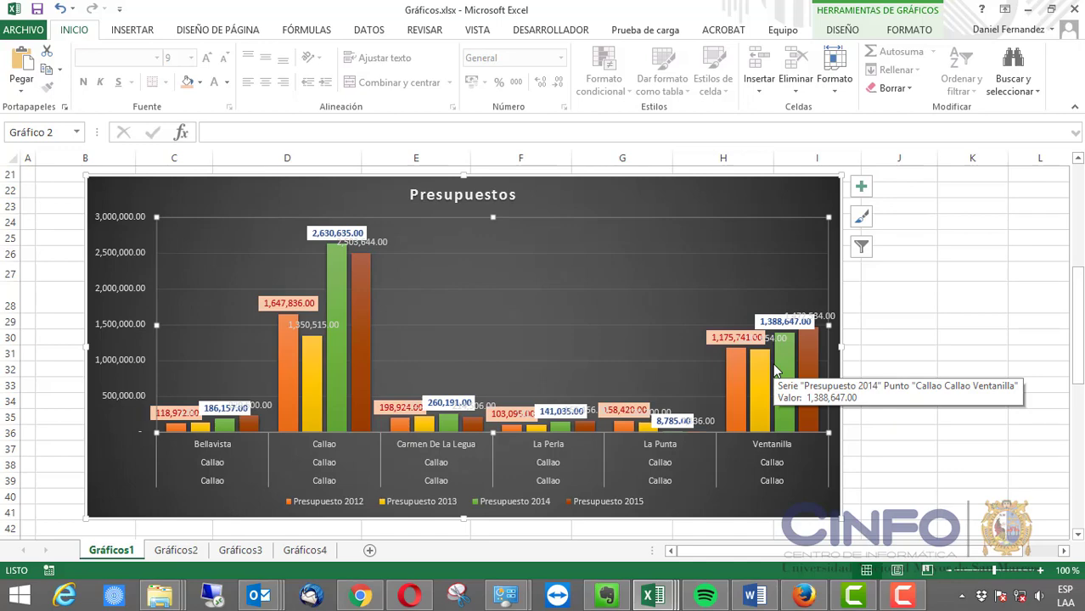
- Insert an empty 2-D clustered column chart on the Gráficos2 sheet and move it rightward to uncover the 2012 to 2014 budget columns
key("ctrl+Page_Down")
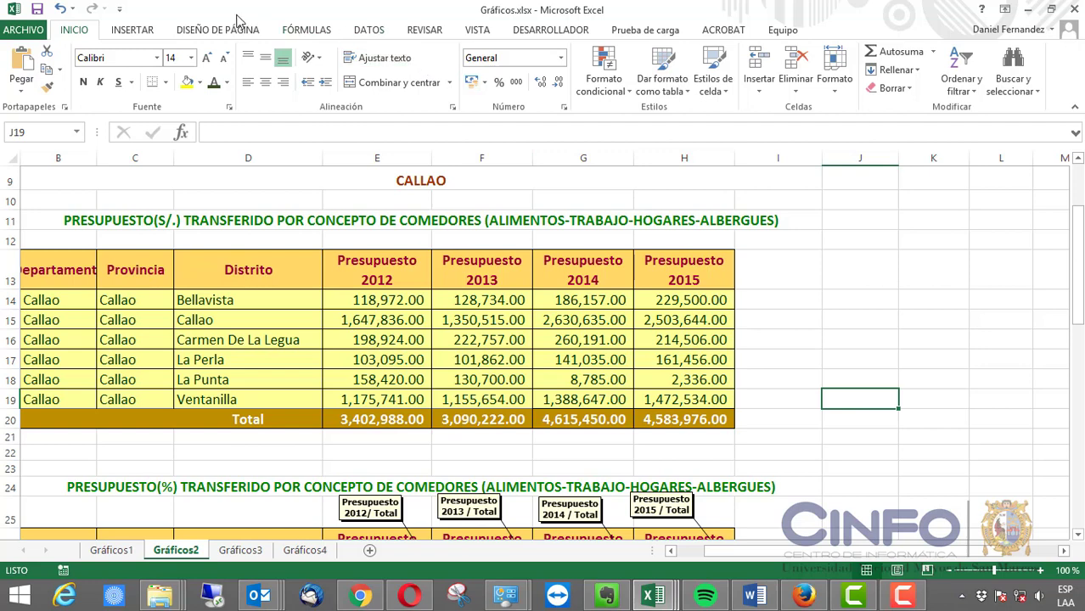
left_click(134, 30)
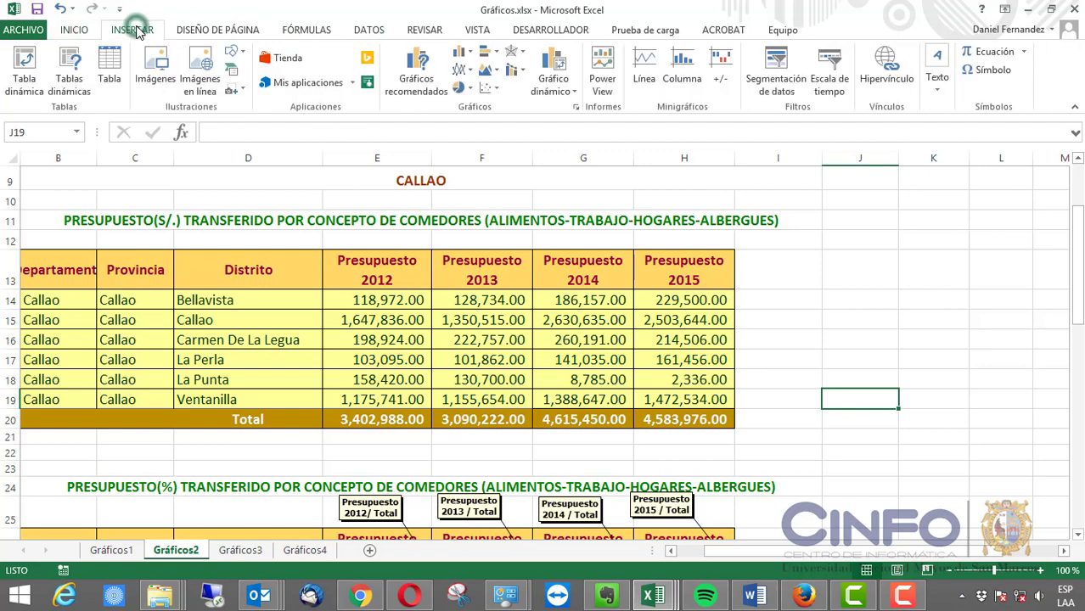
left_click(465, 55)
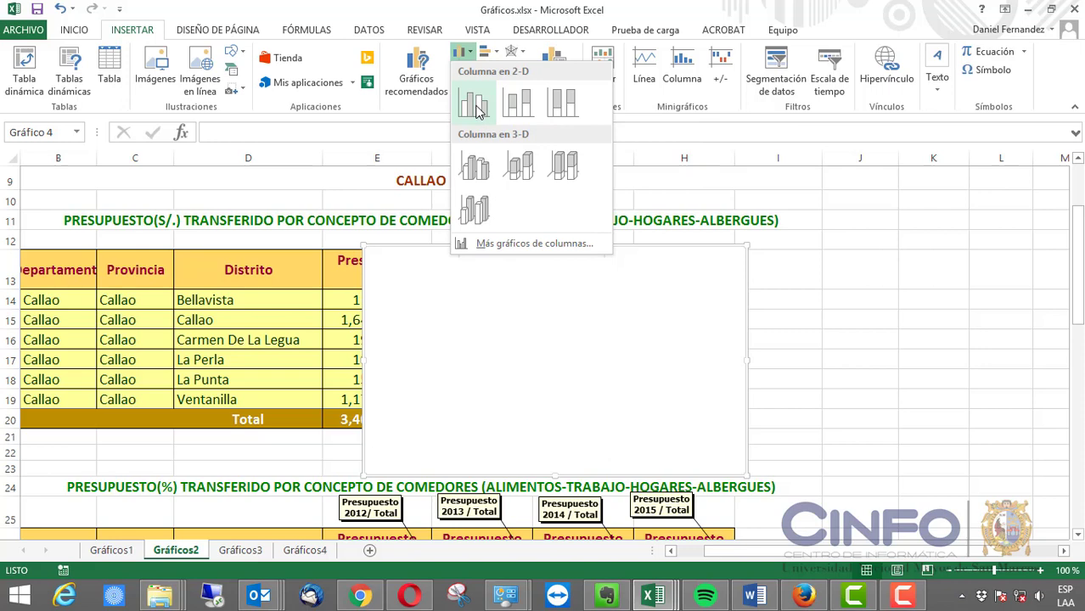
left_click(478, 112)
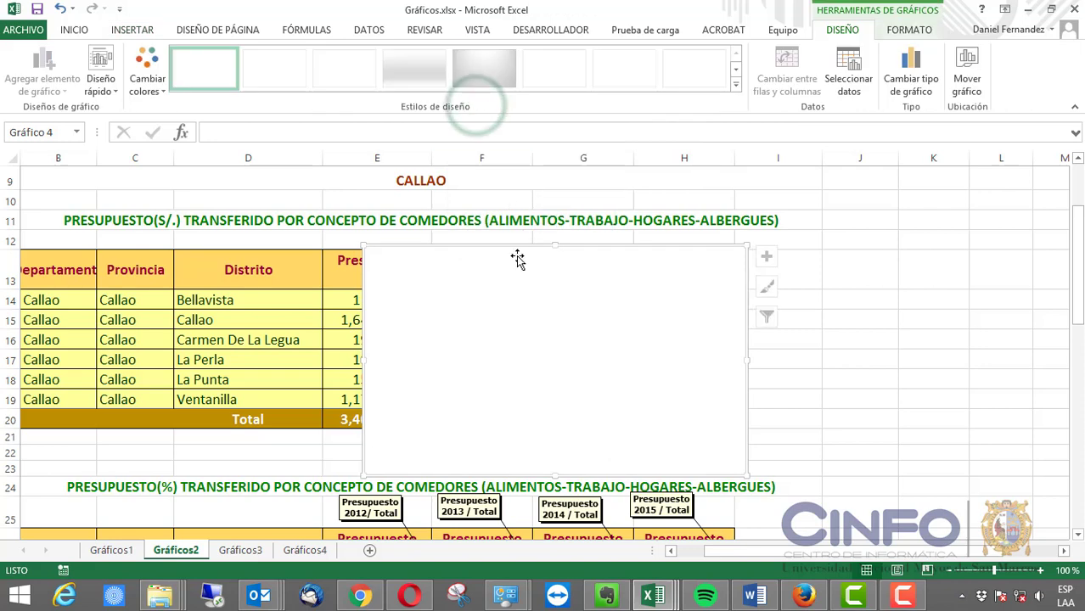
left_click_drag(516, 283, 814, 247)
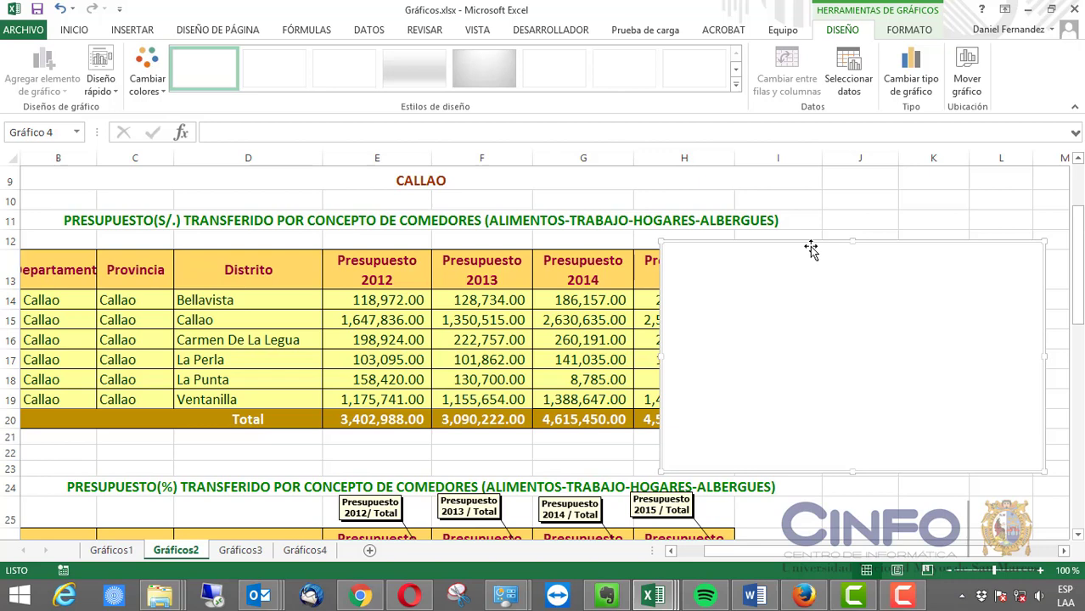
- Add a first data series to the empty chart, taking its name from the Presupuesto 2012 header in E13
left_click(850, 82)
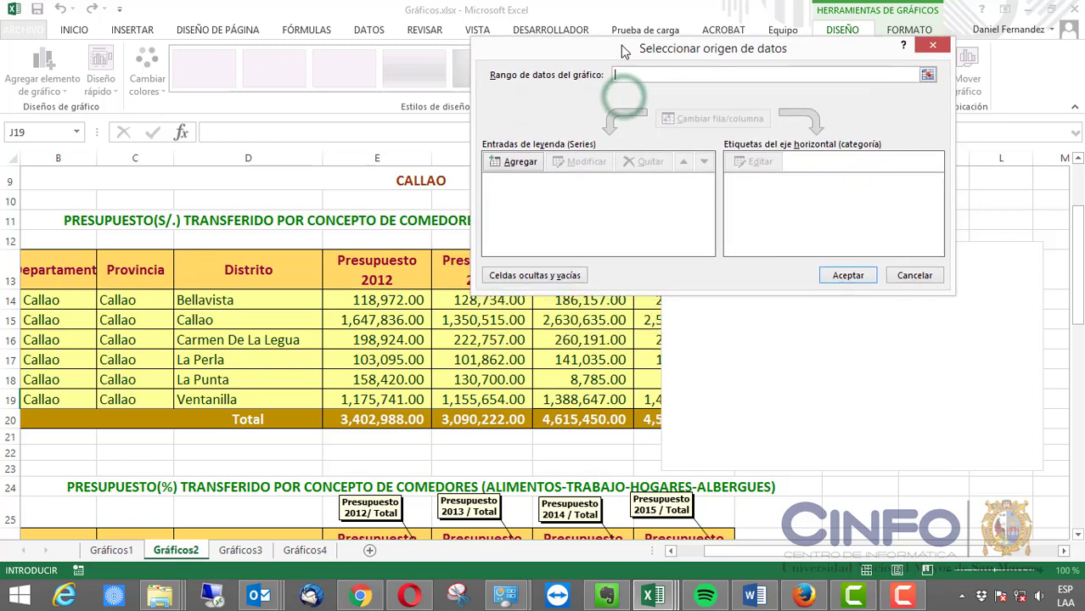
left_click(518, 160)
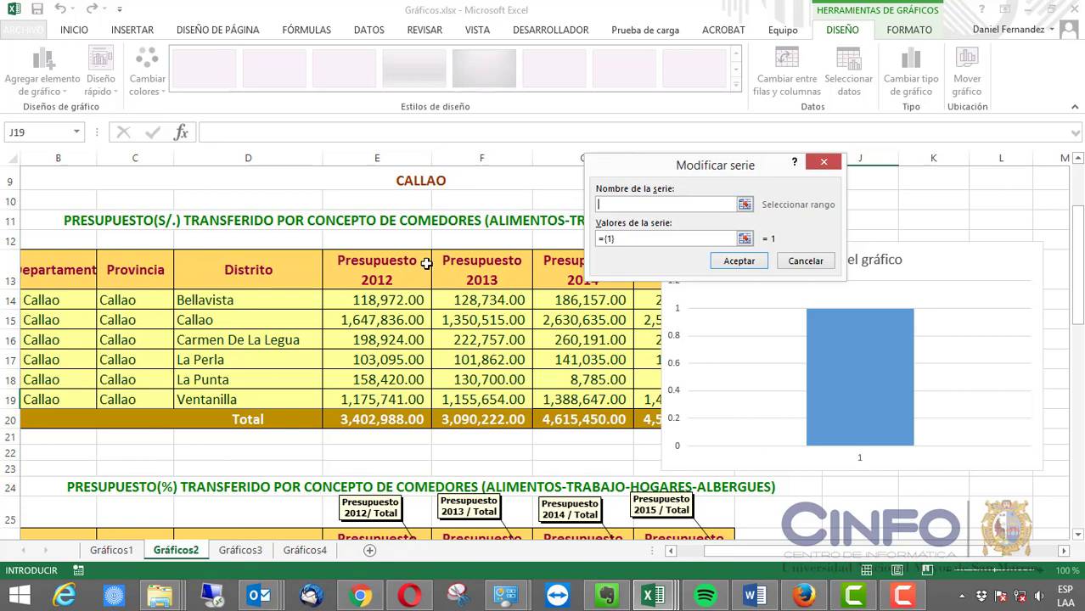
left_click(744, 205)
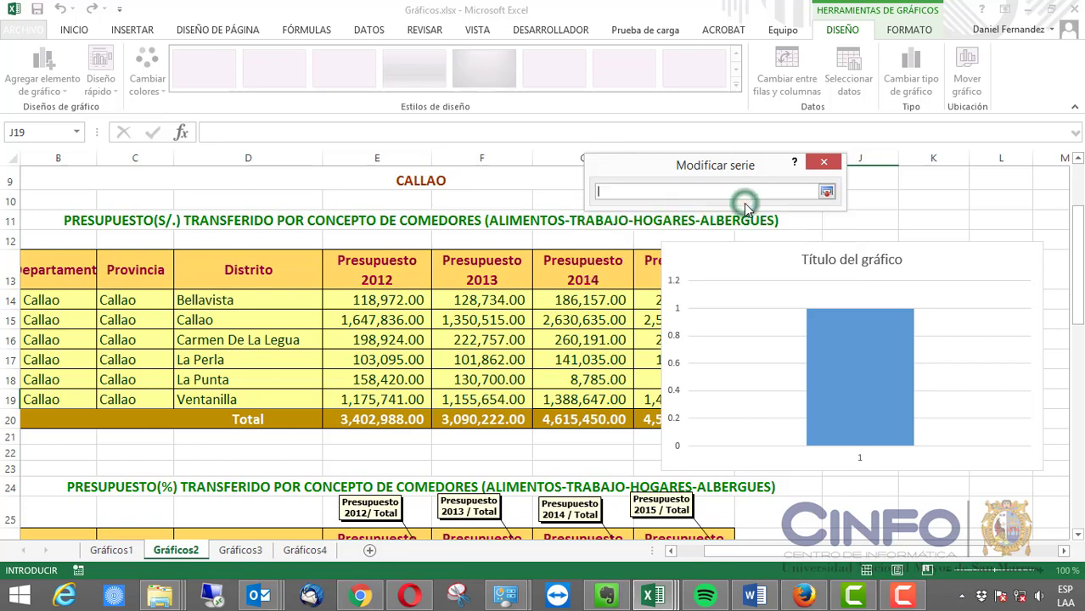
left_click(377, 269)
left_click(825, 191)
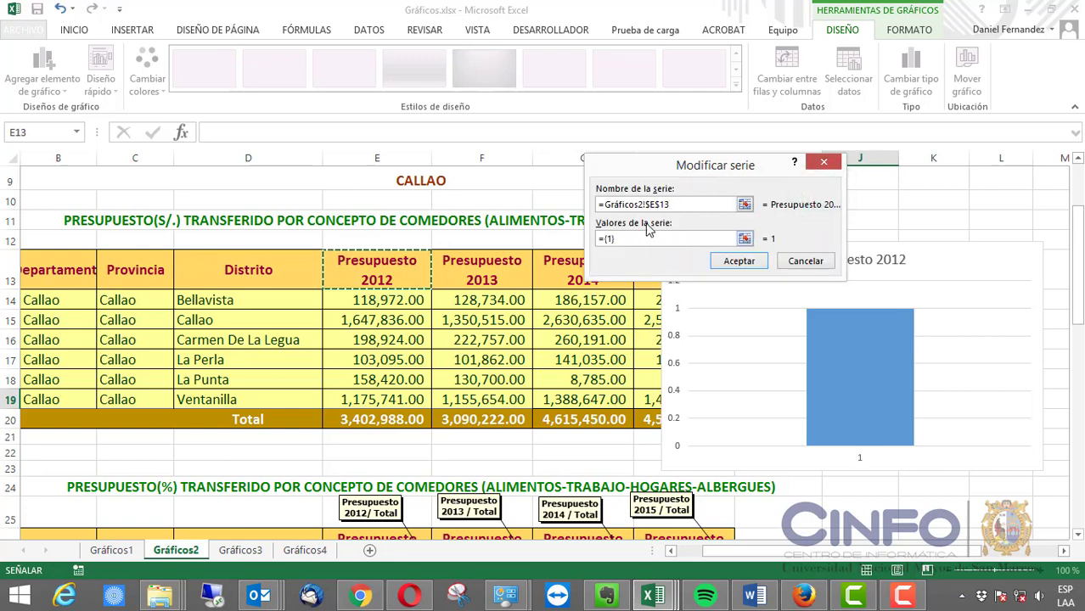
- Set the Presupuesto 2012 series values to the district budgets in E14:E19
left_click(745, 239)
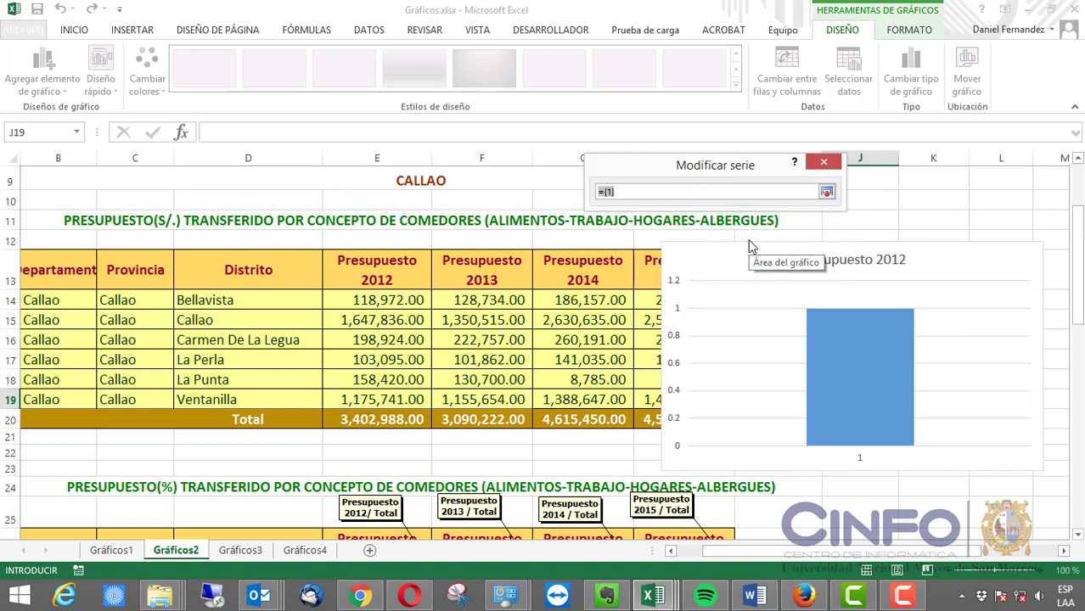
key("BackSpace")
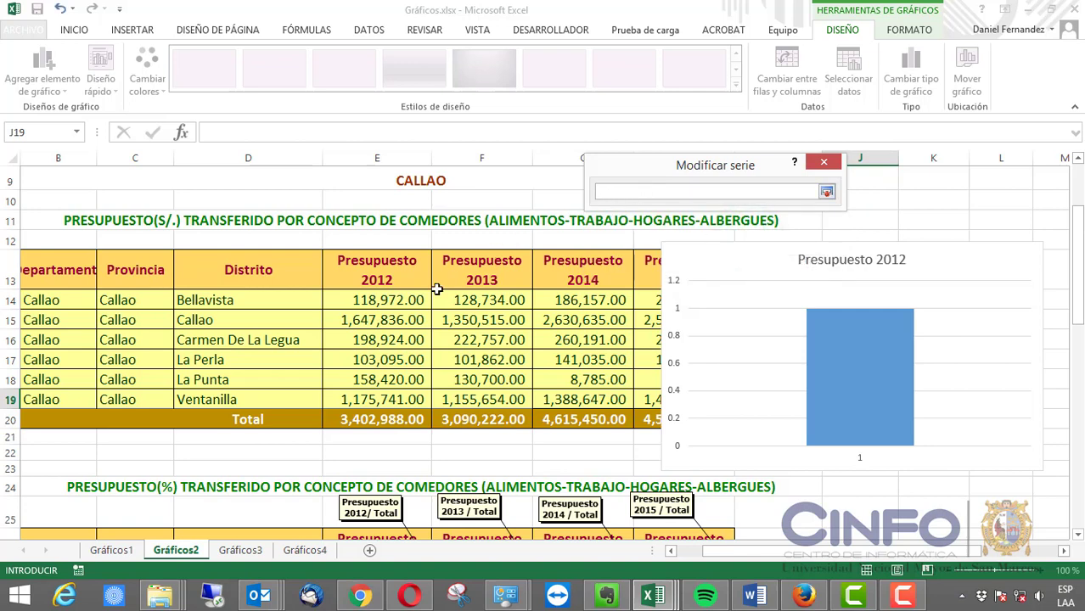
left_click_drag(399, 299, 404, 400)
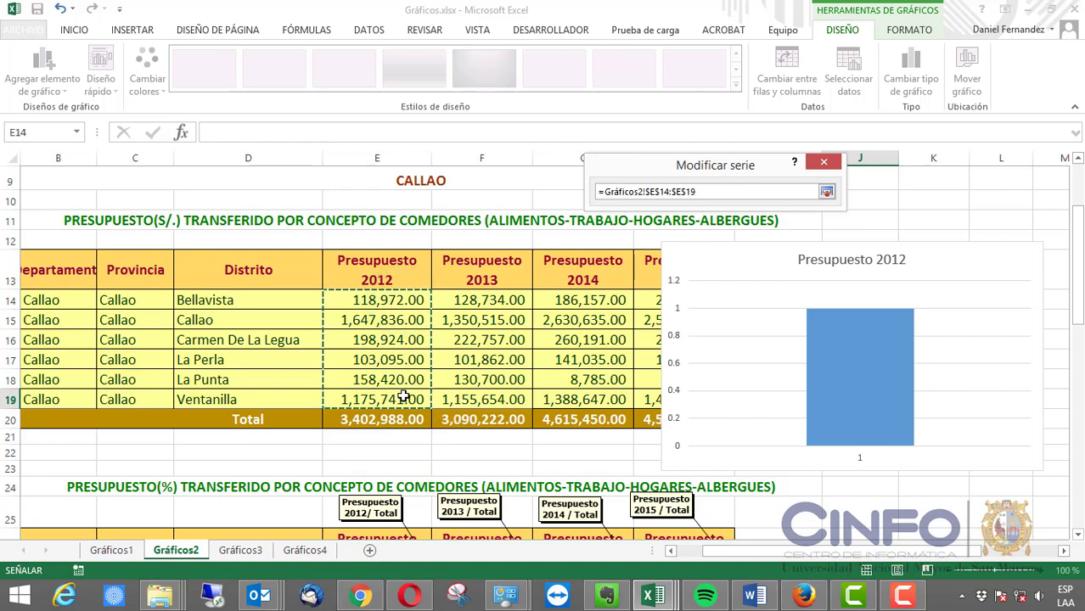
left_click(826, 193)
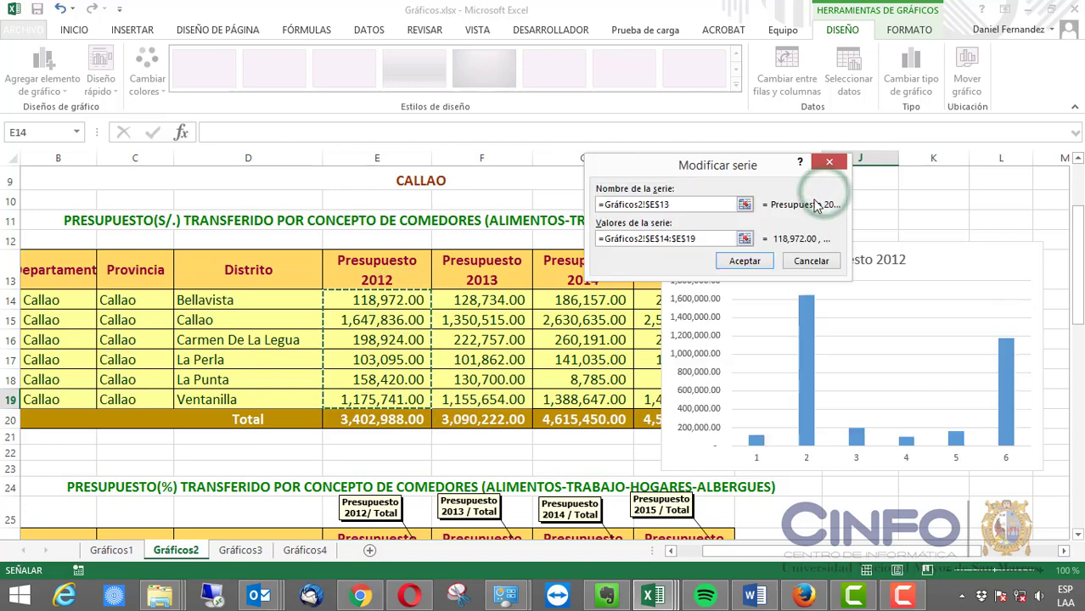
left_click(745, 262)
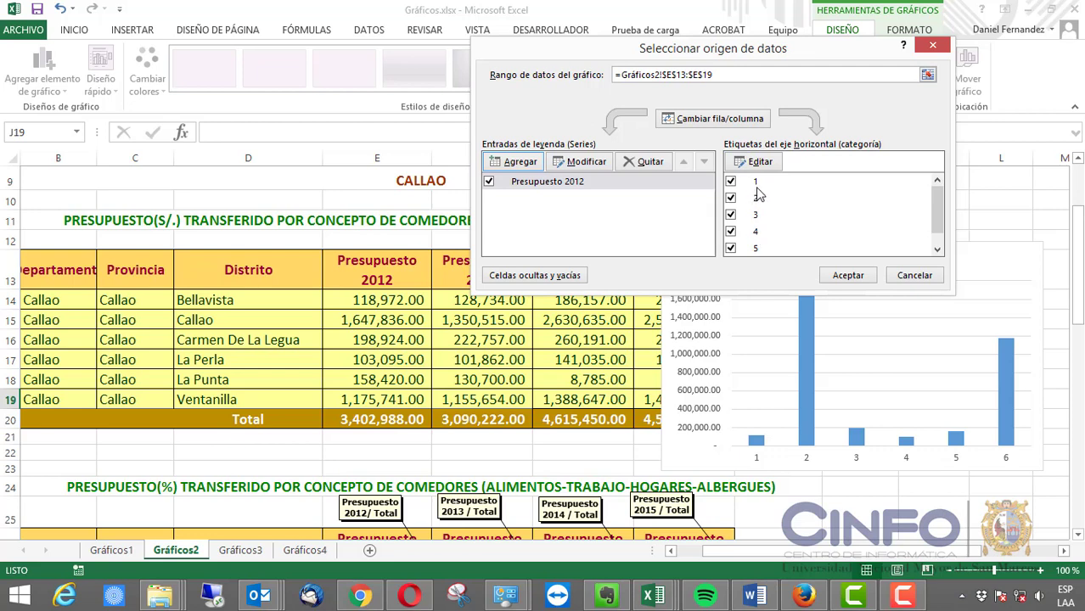
- Set the horizontal axis labels to the district names in D14:D19
scroll(758, 189, "down", 1)
left_click(758, 161)
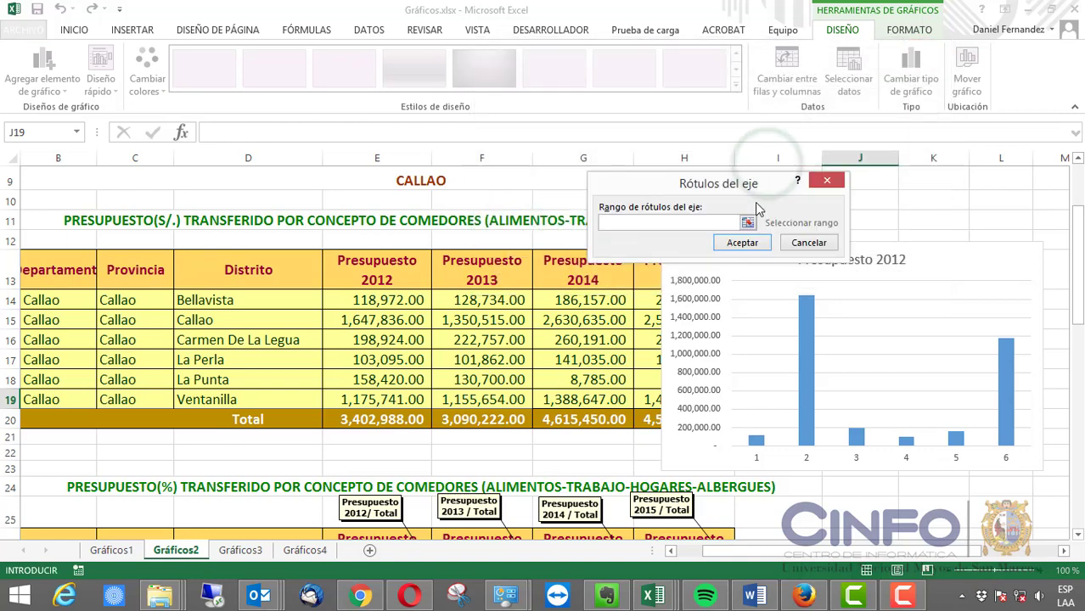
left_click(750, 223)
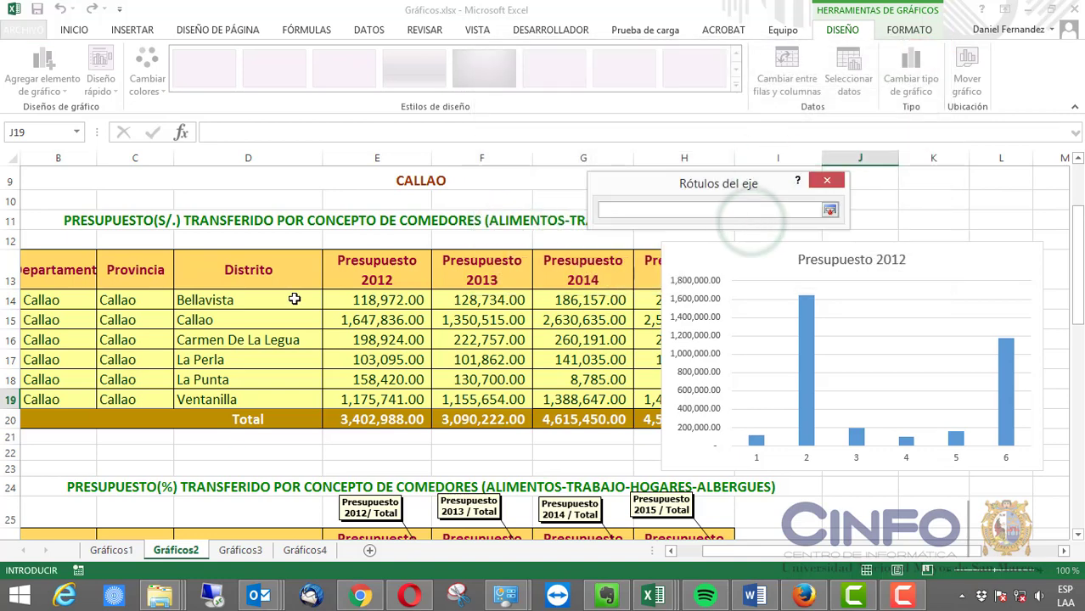
left_click_drag(291, 300, 282, 401)
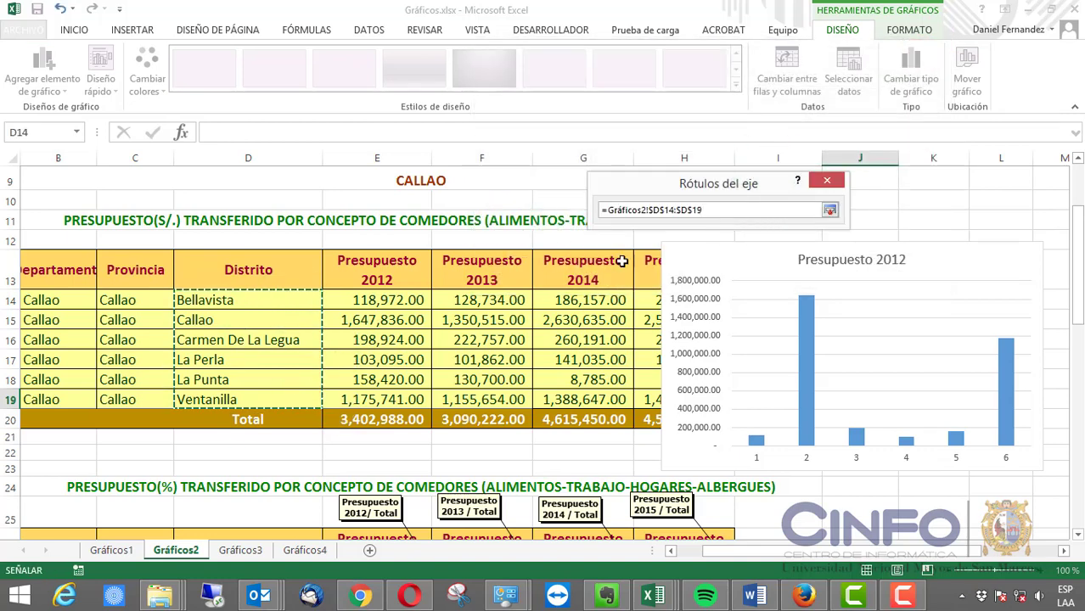
left_click(830, 210)
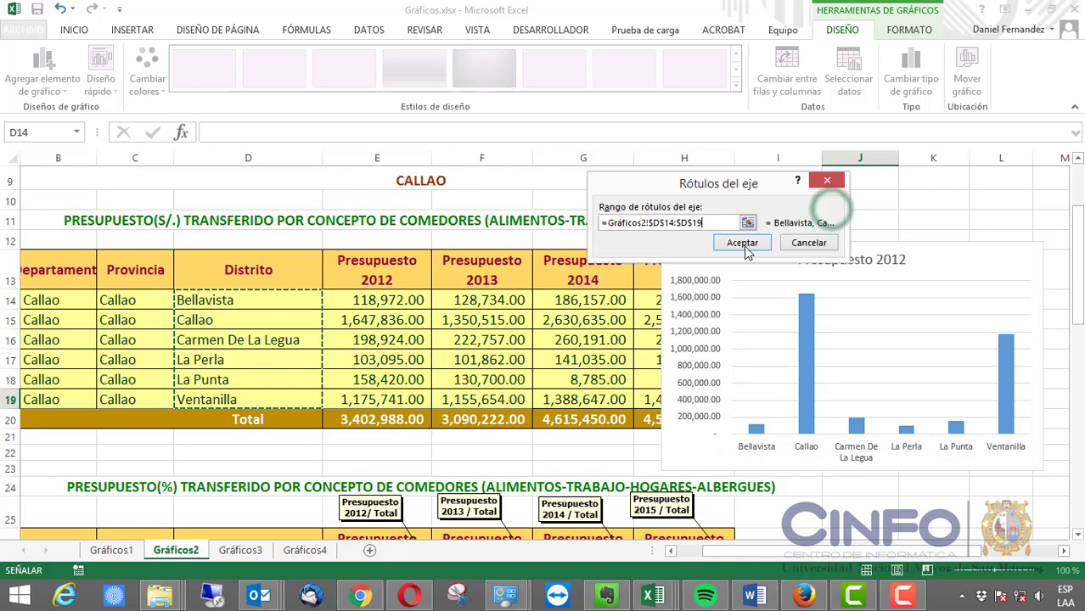
left_click(740, 243)
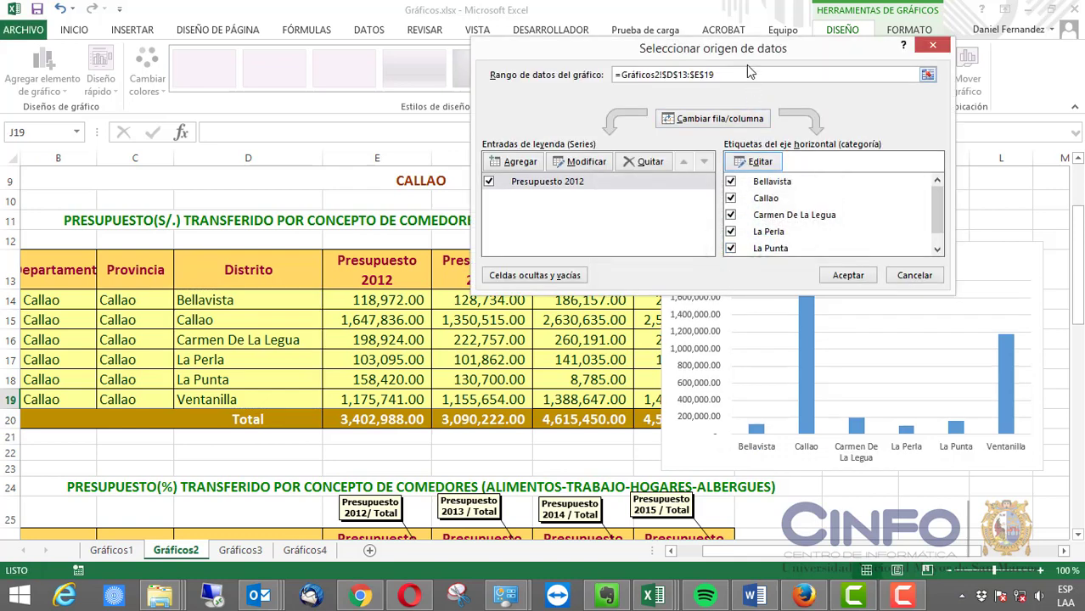
- Add a second data series to the chart, taking its name from the Presupuesto 2014 header in G13
left_click_drag(748, 52, 700, 33)
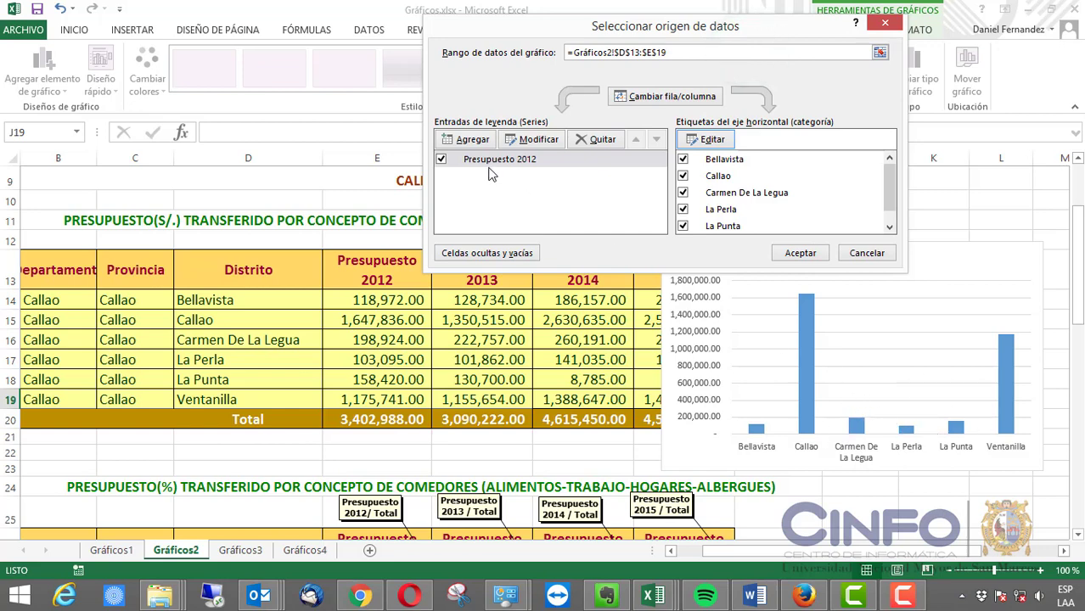
left_click(474, 140)
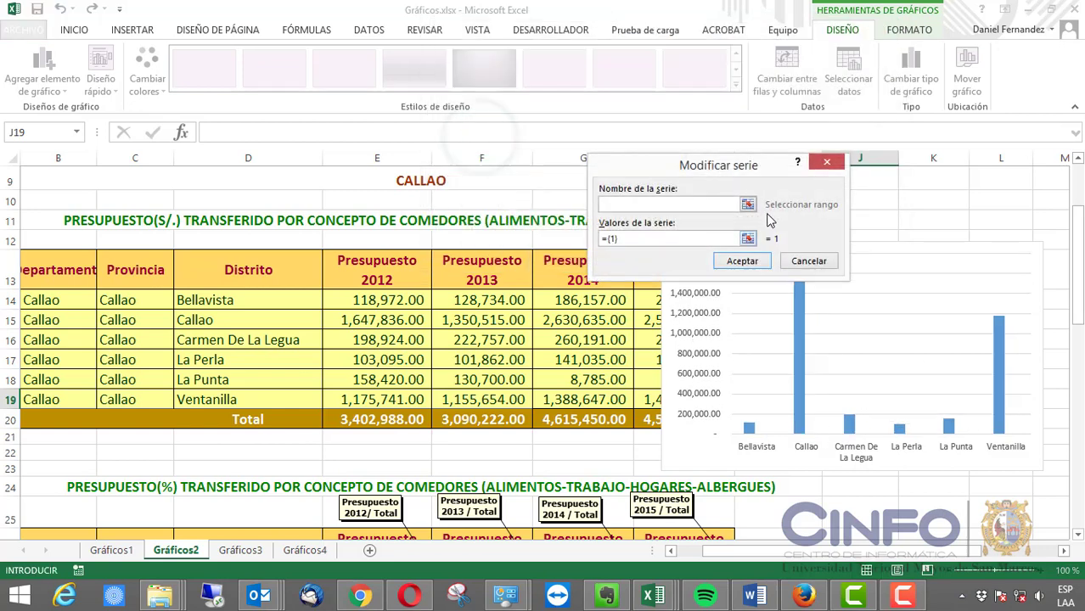
left_click(747, 205)
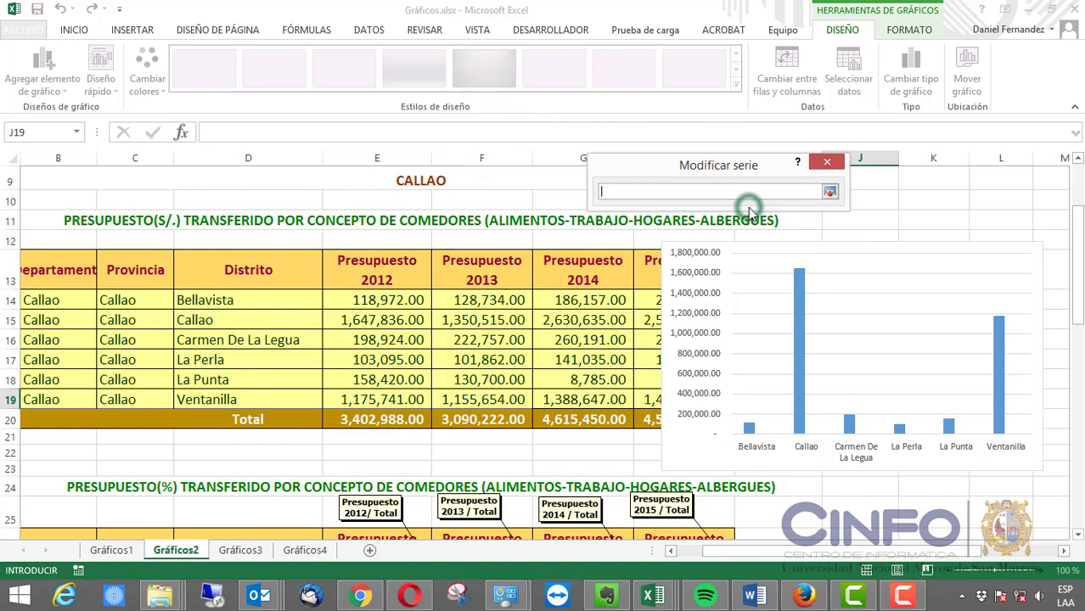
left_click(583, 269)
left_click(831, 193)
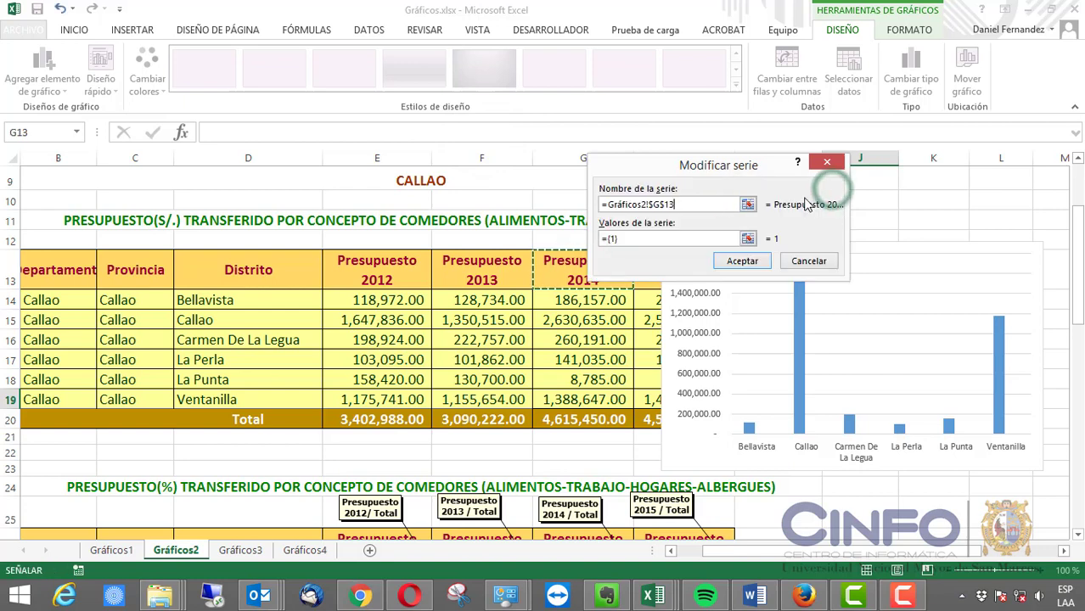
- Set the Presupuesto 2014 series values to the district budgets in G14:G19
left_click(747, 239)
left_click_drag(595, 300, 592, 399)
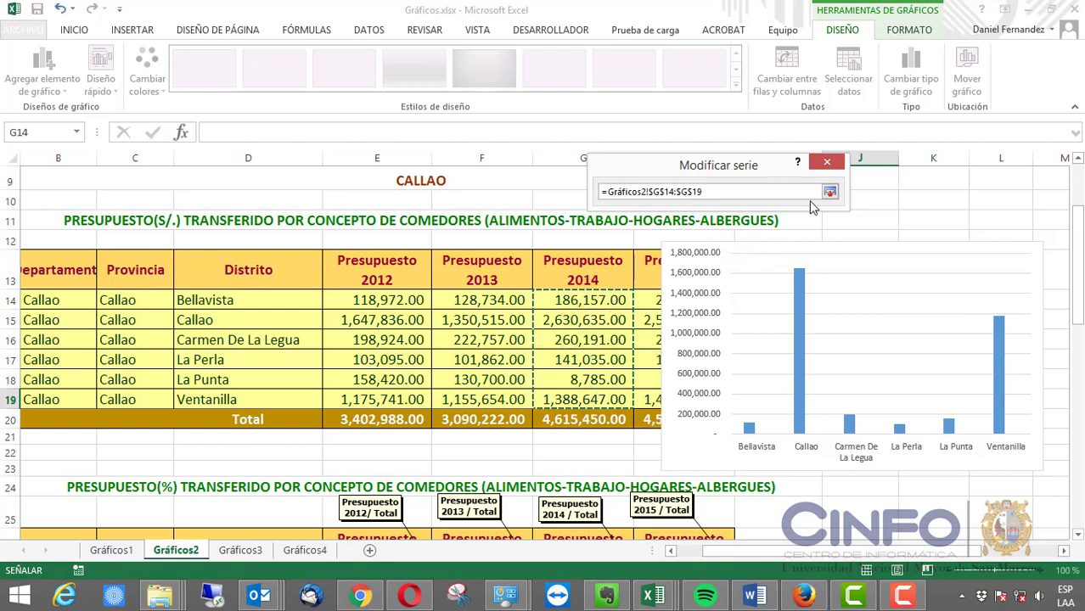
left_click(832, 193)
left_click(758, 263)
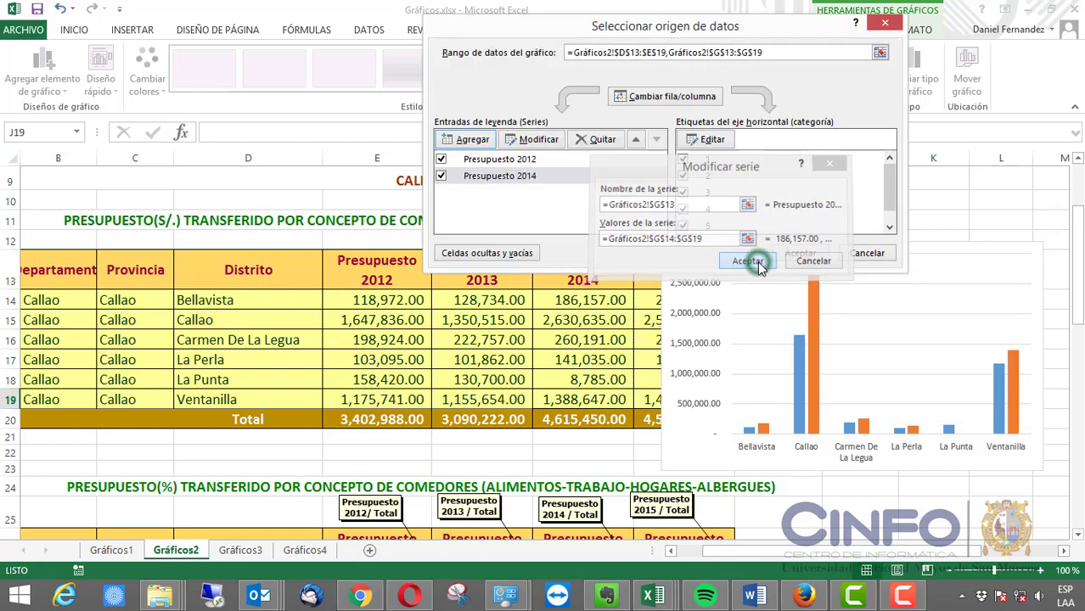
- Assign the district names in D14:D19 as axis labels for the Presupuesto 2014 series and apply the chart's data source
left_click(708, 140)
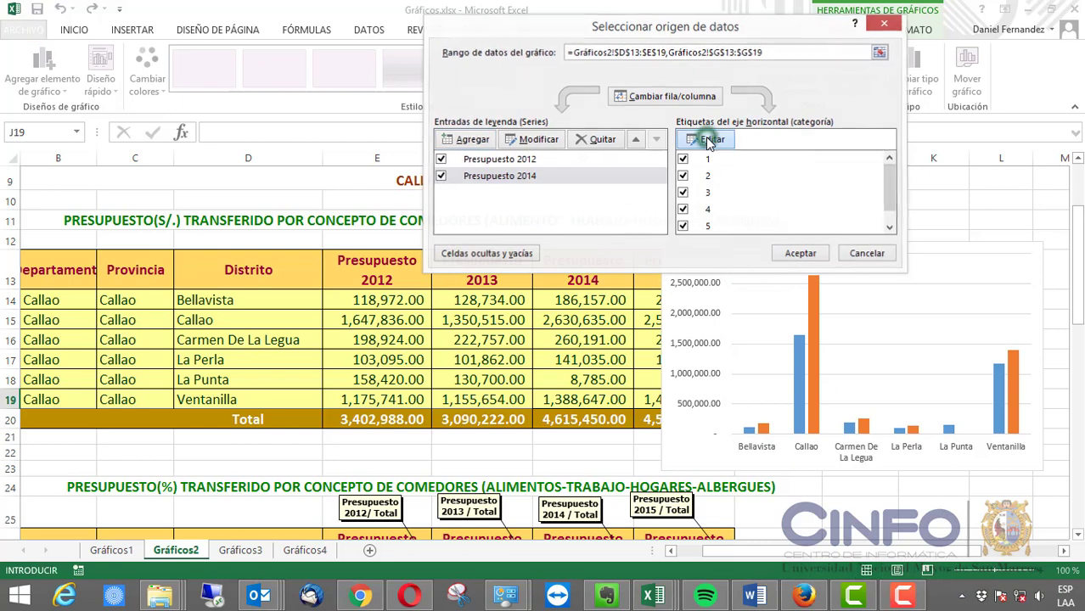
left_click_drag(258, 295, 275, 389)
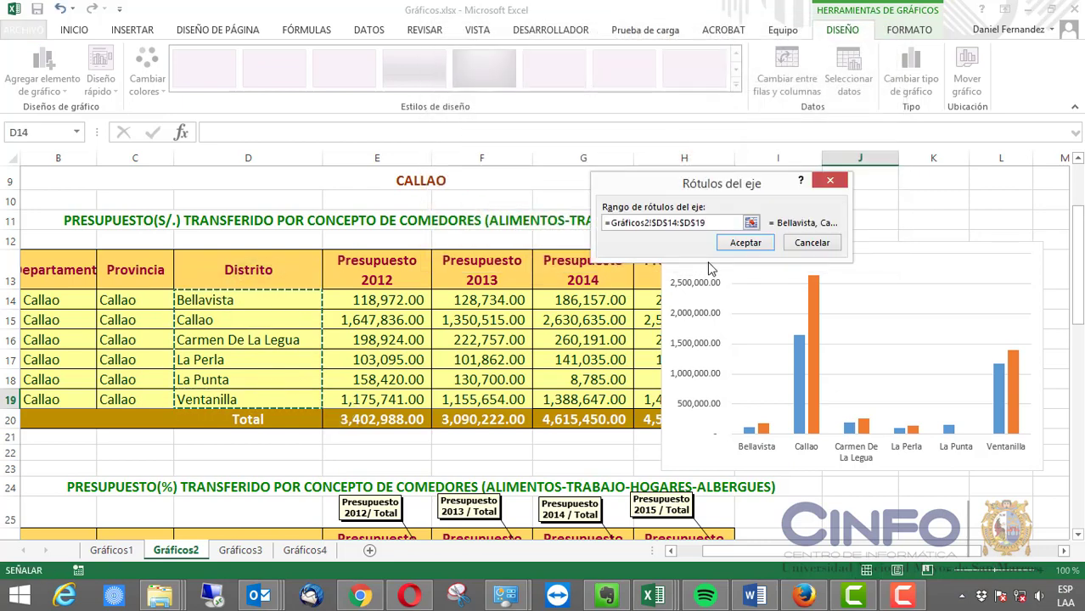
left_click(755, 244)
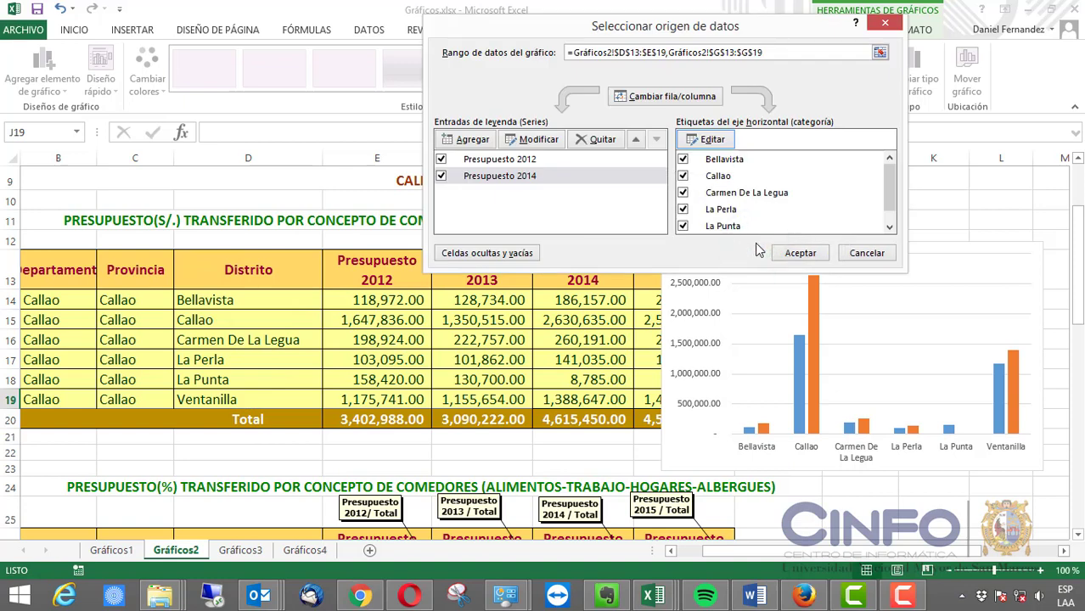
left_click(793, 254)
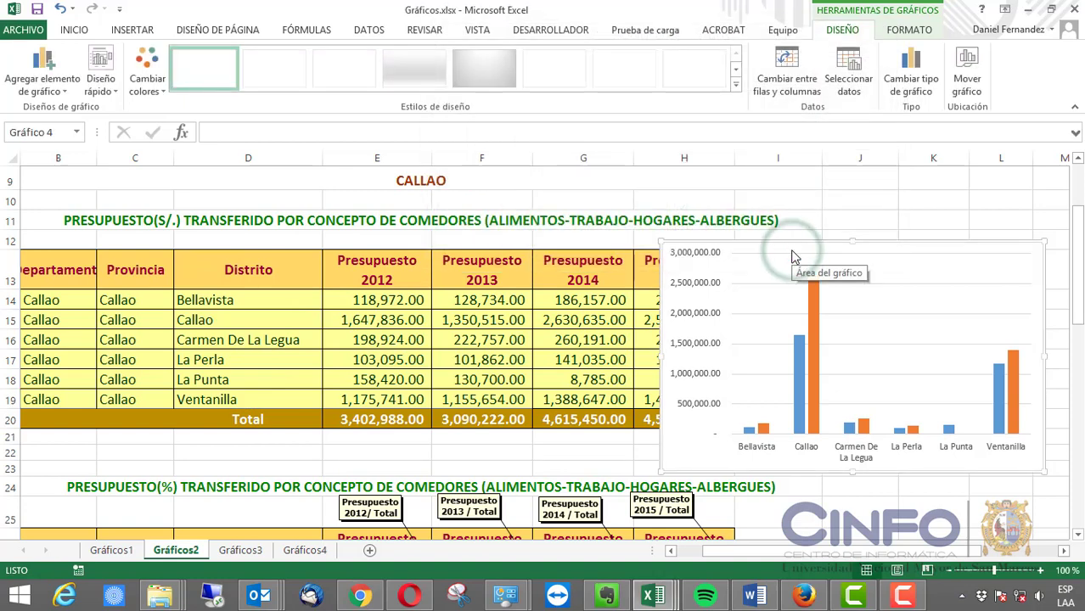
- Open the fill options for only the Callao column of the Presupuesto 2014 series
left_click(814, 313)
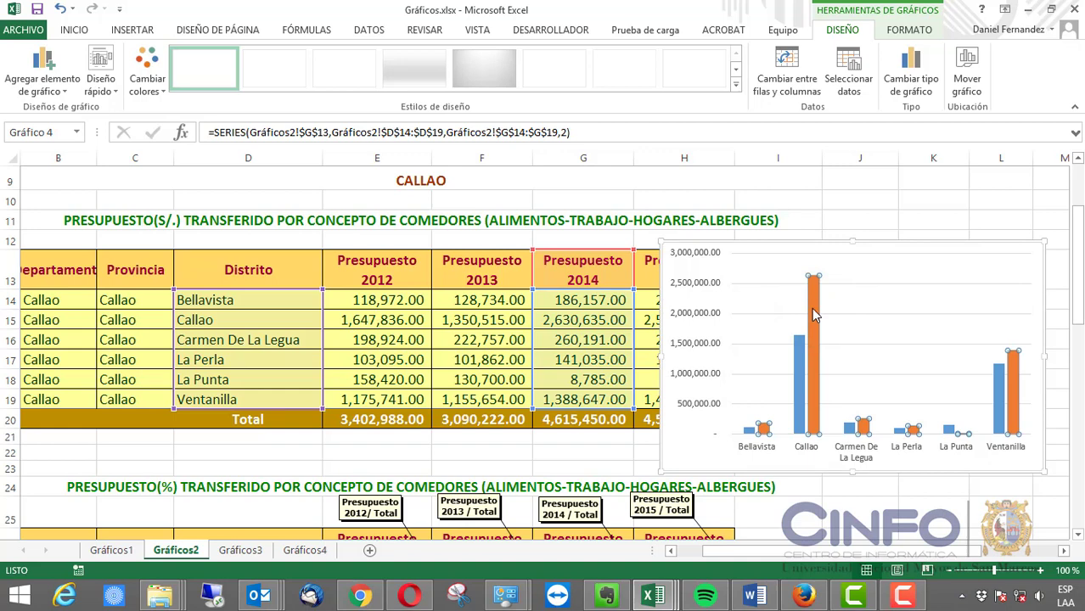
double_click(811, 307)
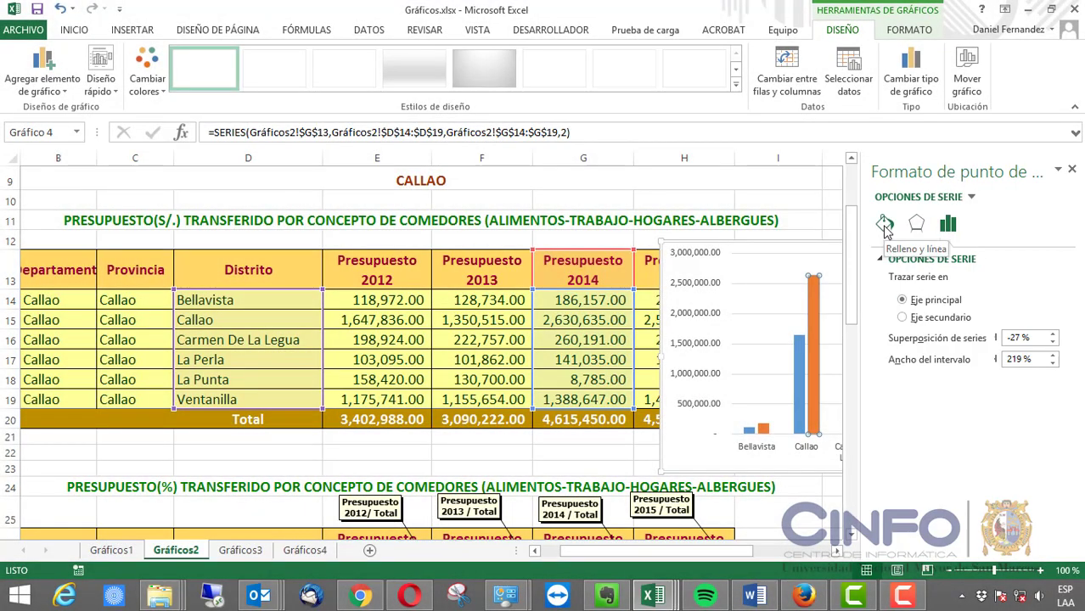
left_click(885, 226)
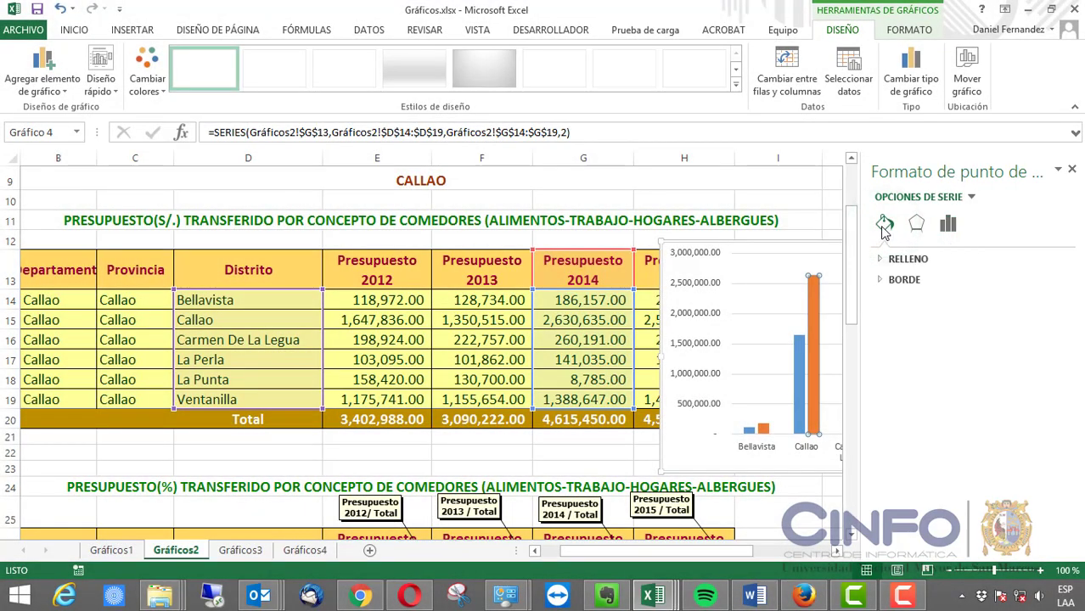
left_click(879, 263)
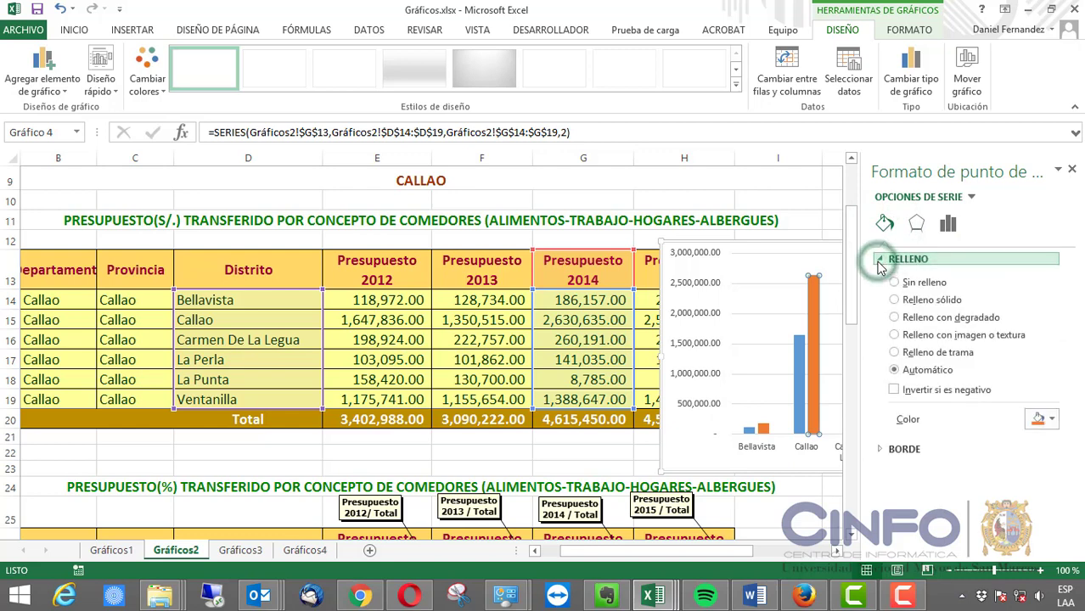
- Try a gradient fill and a picture or texture fill on the Callao column of Presupuesto 2014
left_click(897, 319)
scroll(960, 352, "down", 1)
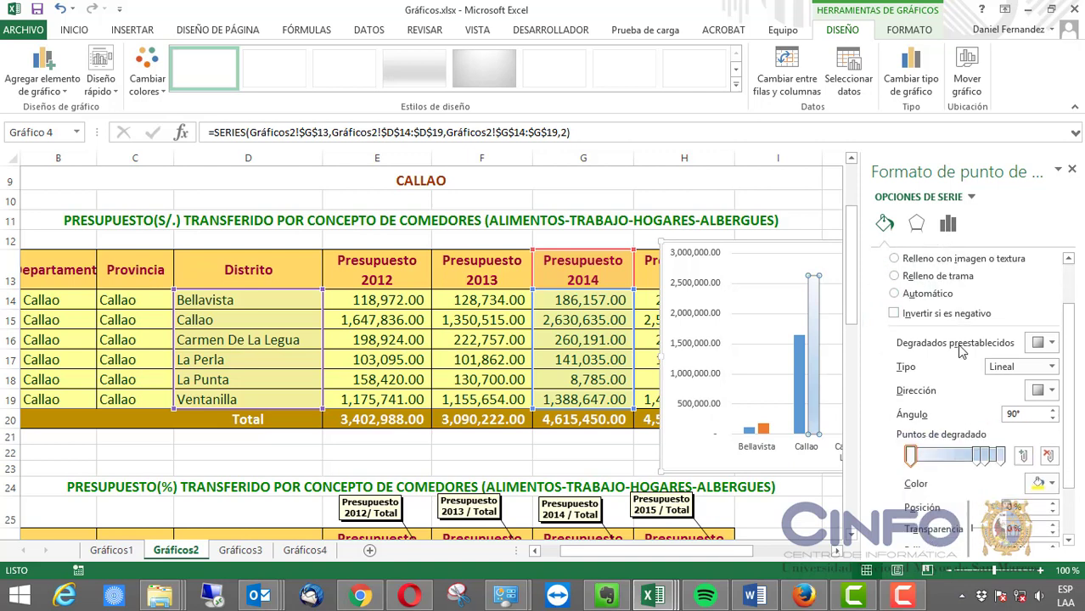
scroll(961, 355, "up", 2)
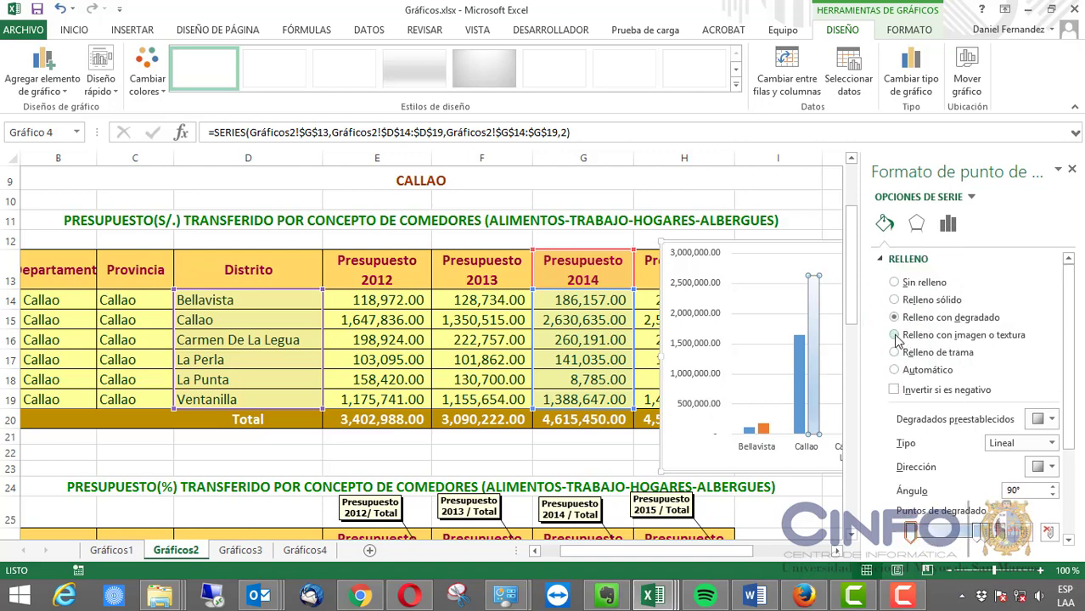
left_click(896, 335)
scroll(916, 365, "down", 2)
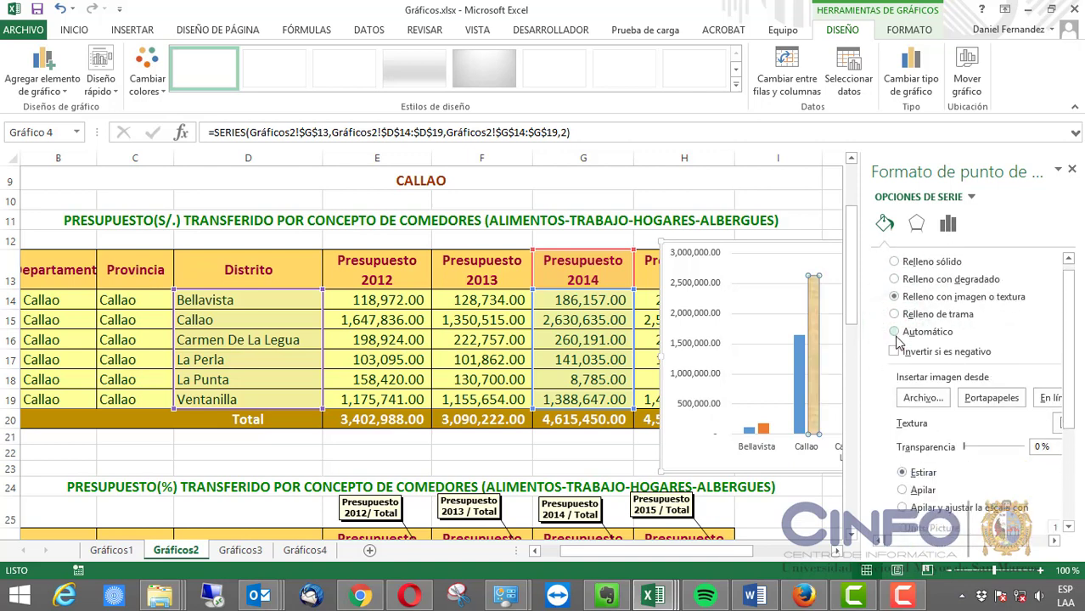
scroll(916, 337, "up", 2)
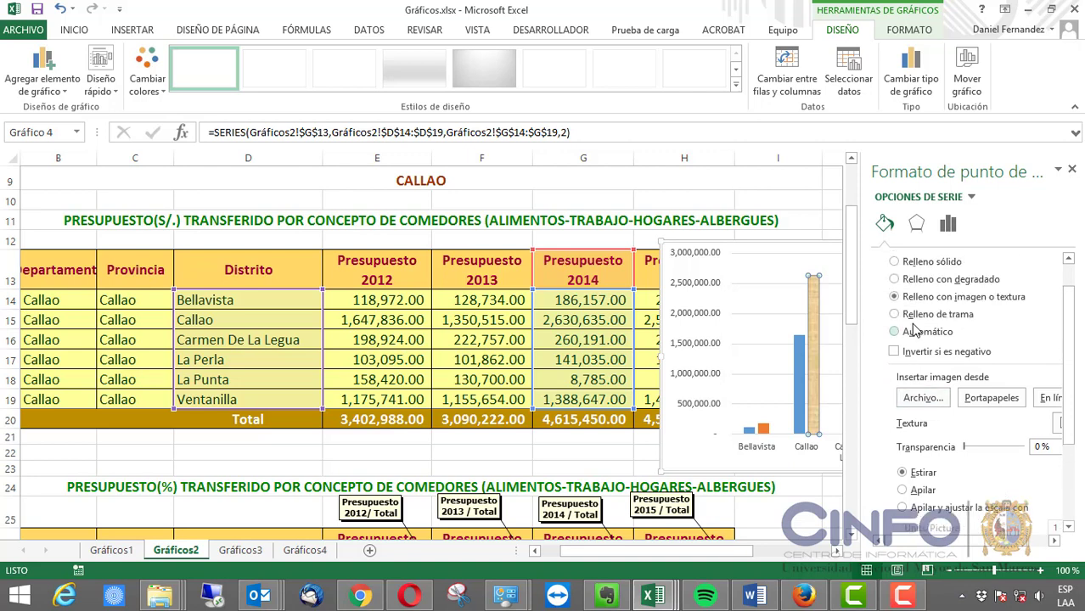
- Give the Callao column of Presupuesto 2014 a pattern fill using the 90% pattern
left_click(909, 315)
scroll(907, 316, "down", 2)
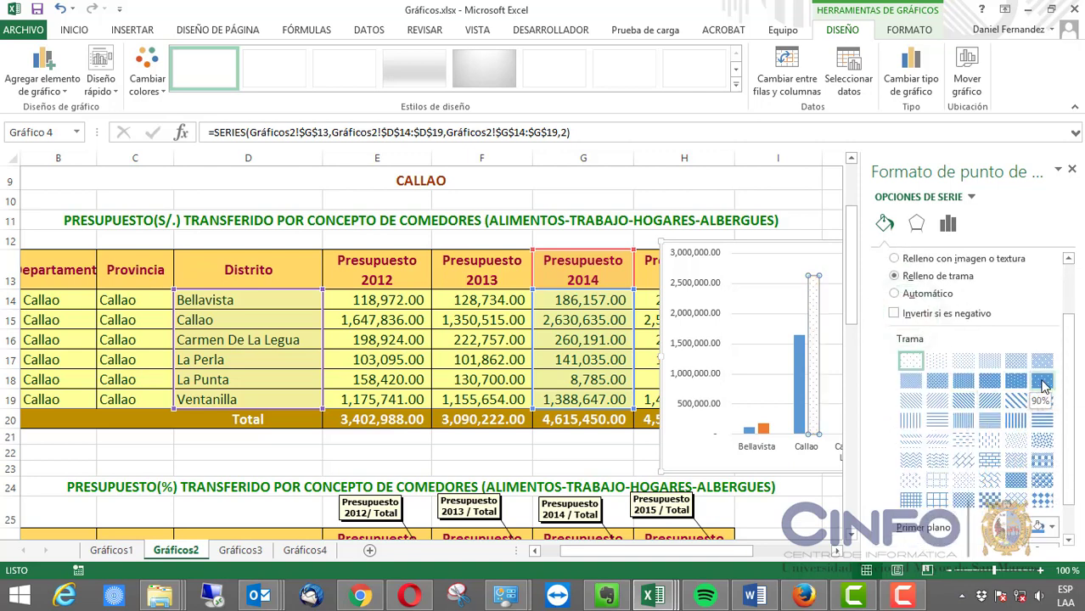
left_click(1043, 383)
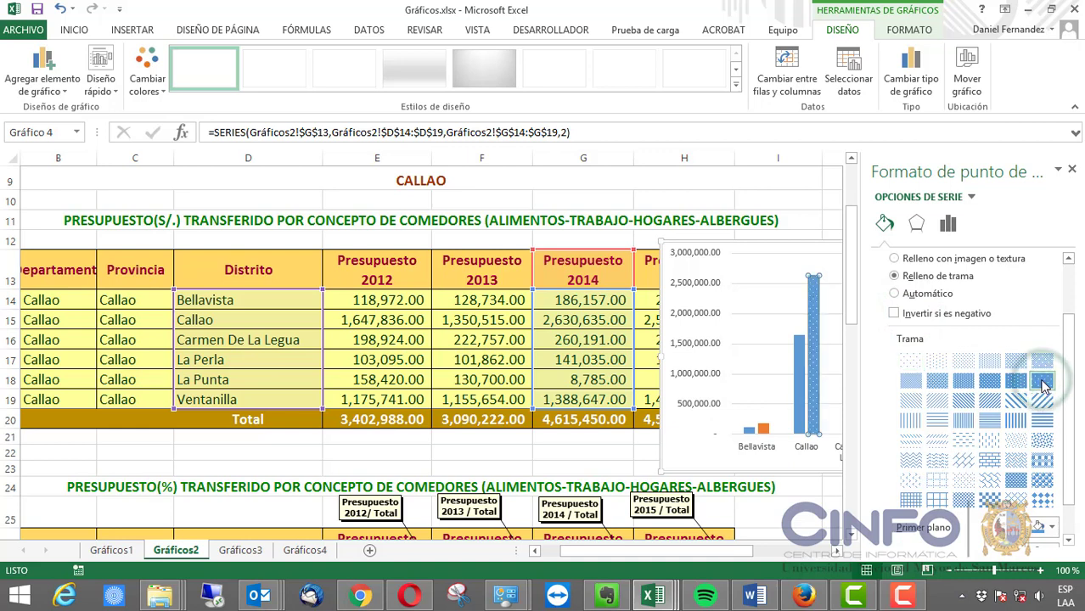
scroll(1043, 387, "down", 2)
scroll(1043, 386, "down", 2)
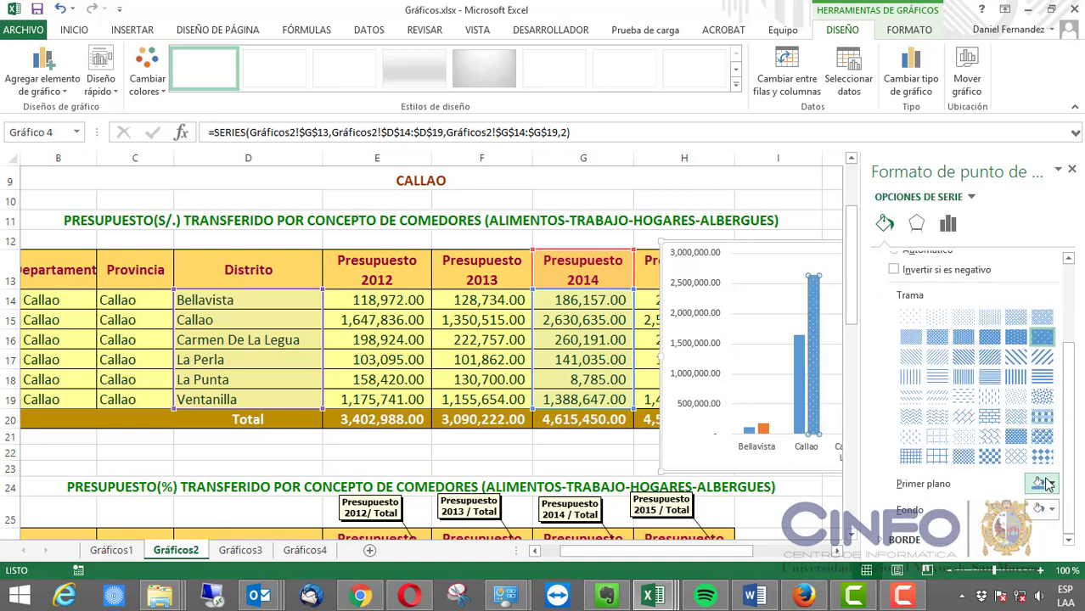
- Set the foreground color of the Callao column's pattern fill to dark orange
left_click(1042, 483)
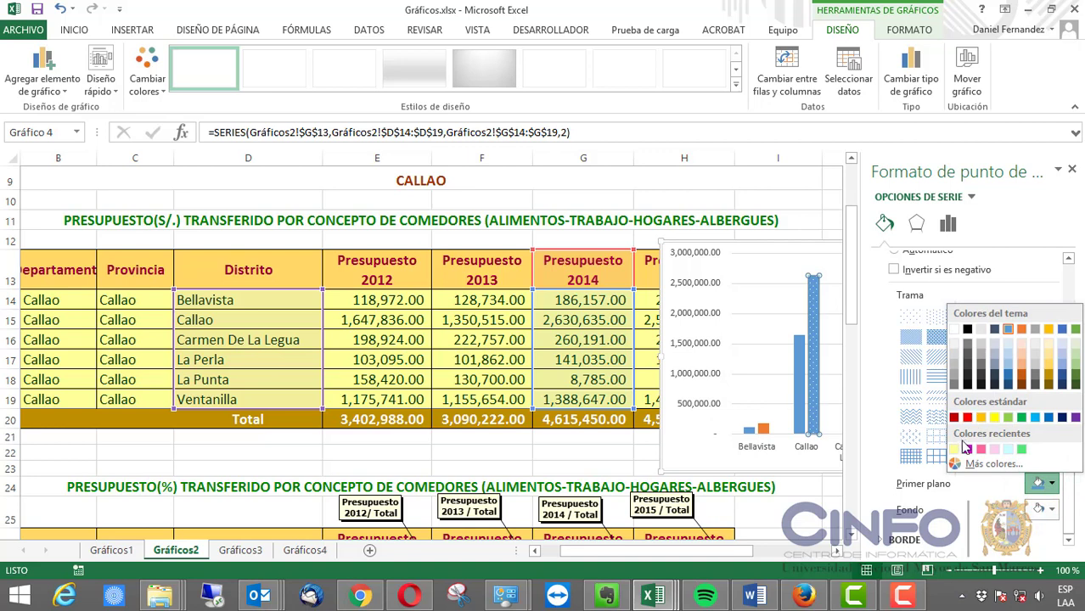
left_click(1022, 380)
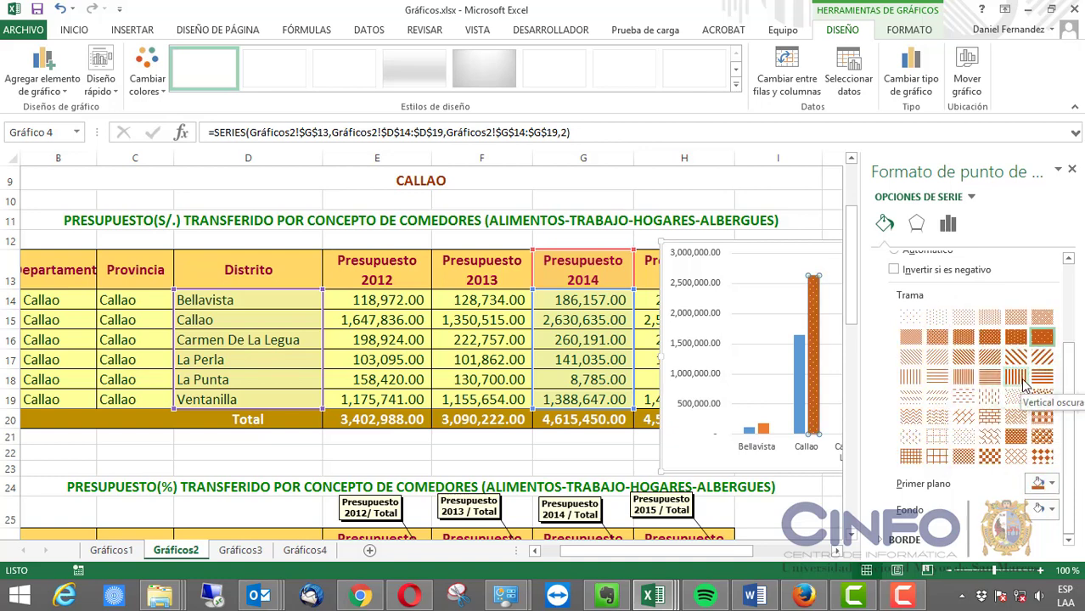
- Apply a gradient fill to the Presupuesto 2012 series and color its first gradient stop dark blue
left_click(802, 355)
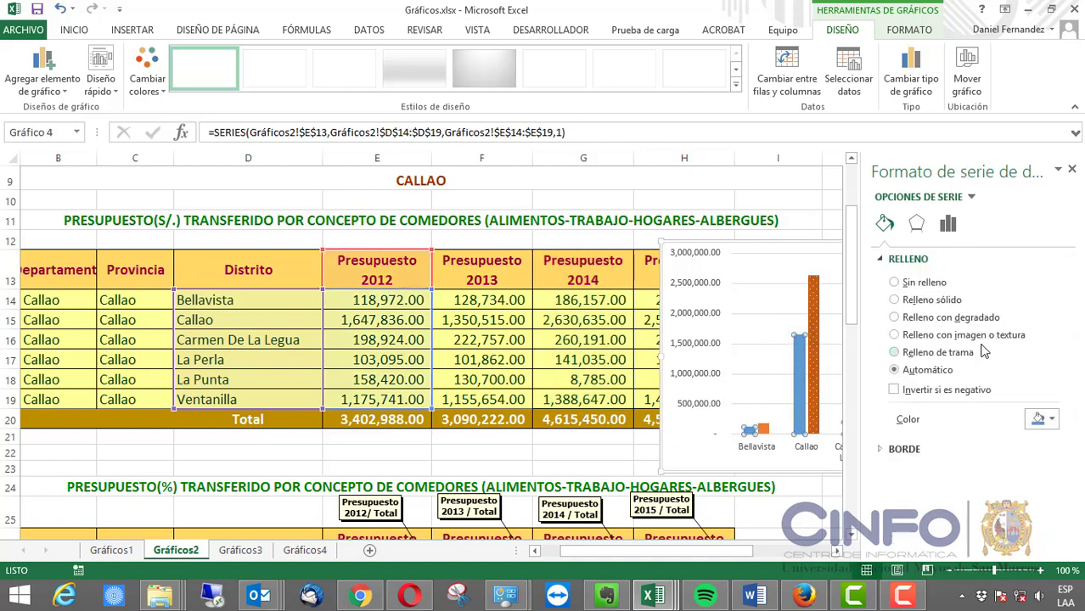
left_click(921, 320)
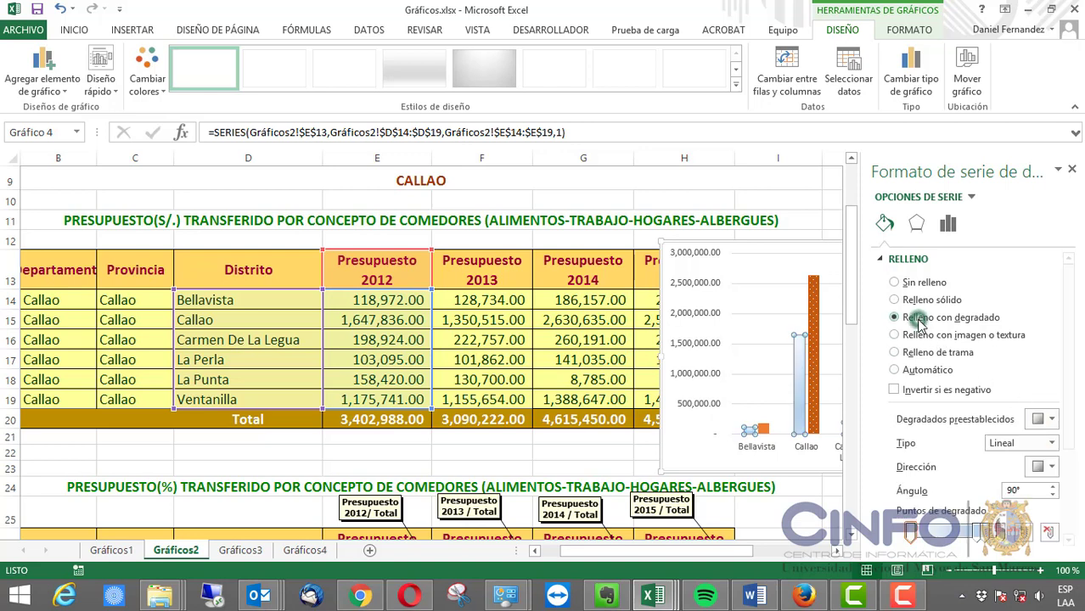
scroll(1006, 506, "down", 1)
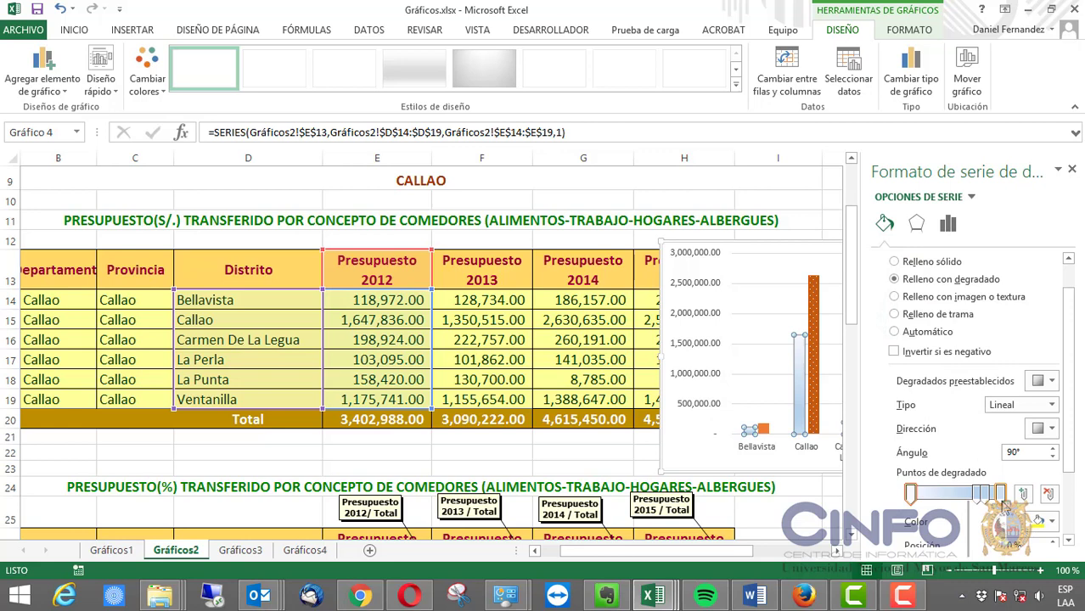
left_click(911, 494)
left_click(1052, 521)
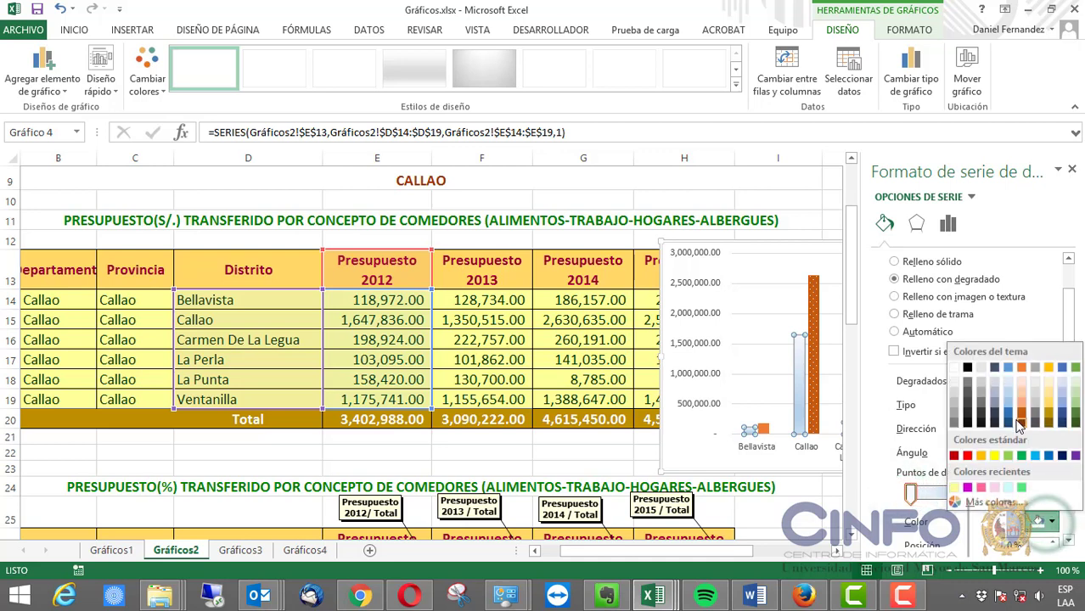
left_click(1063, 422)
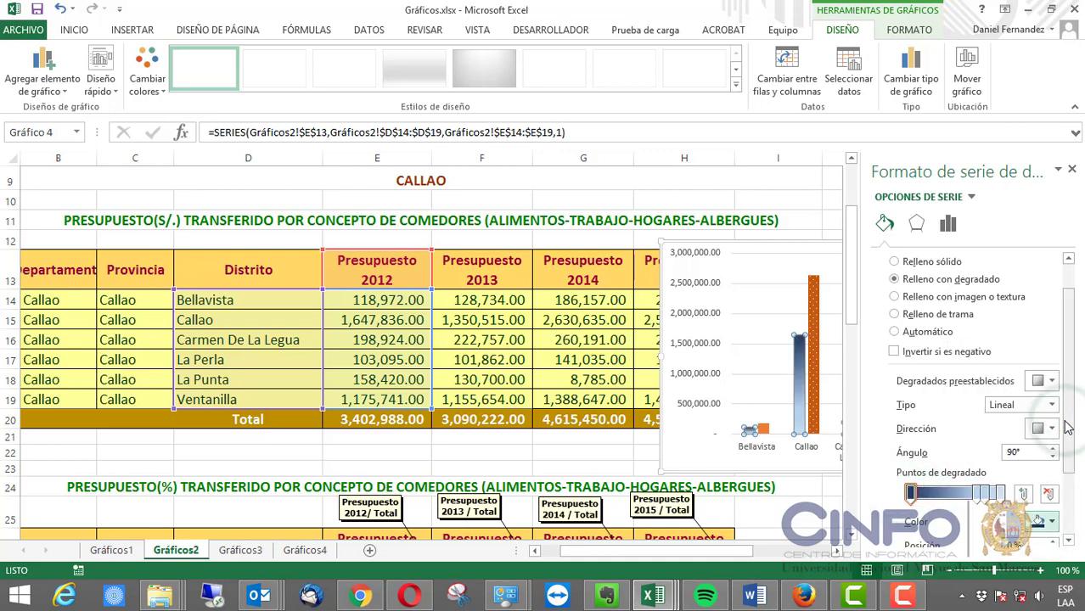
- Place a middle gradient stop of the Presupuesto 2012 fill at 60% in medium blue and color the 100% stop dark gray
left_click(965, 492)
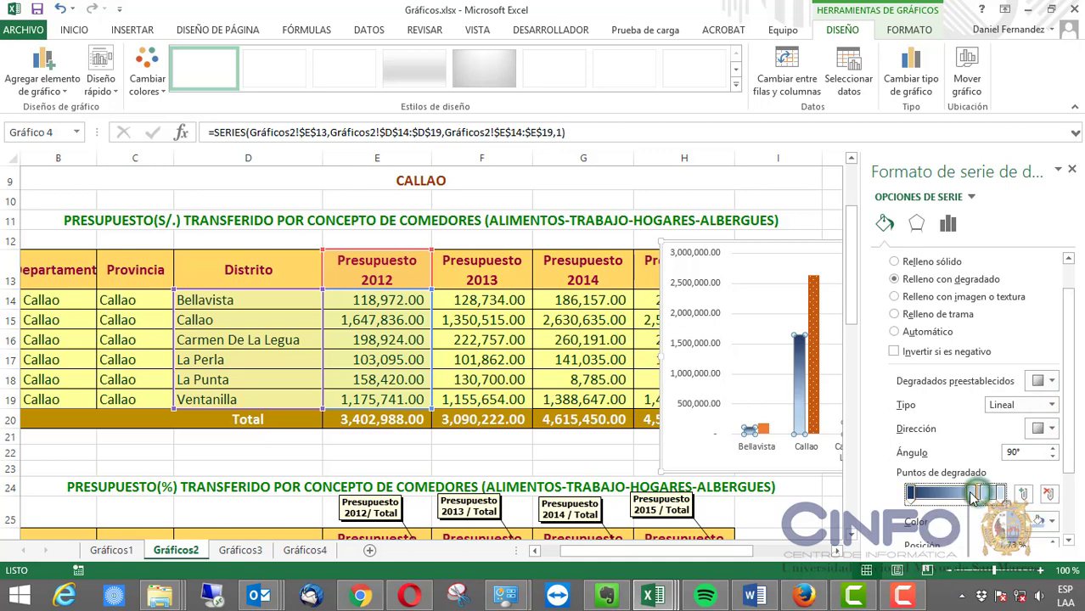
left_click(1050, 521)
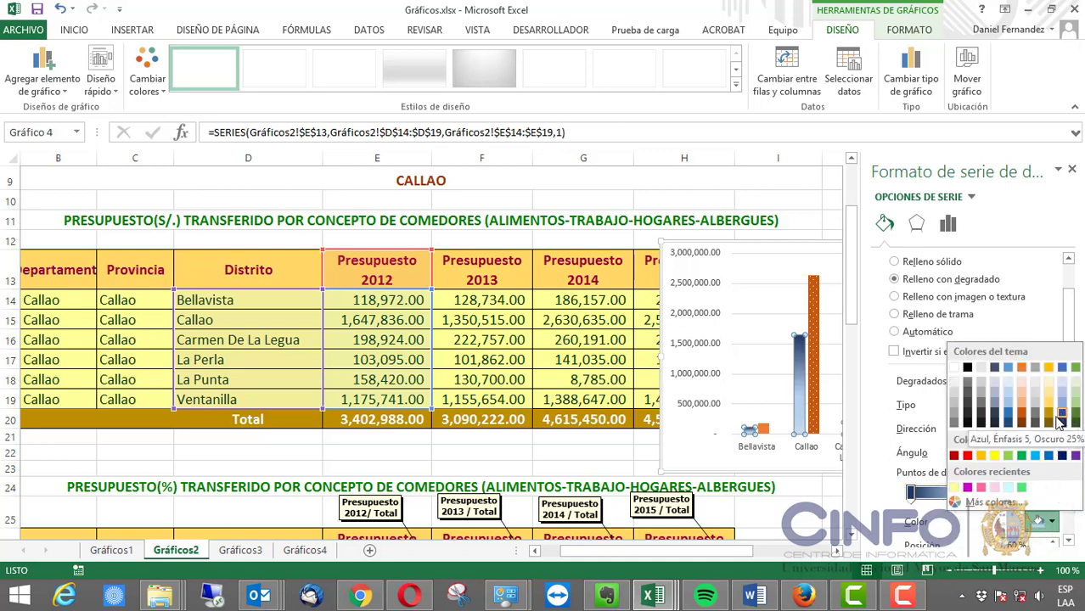
left_click(1010, 412)
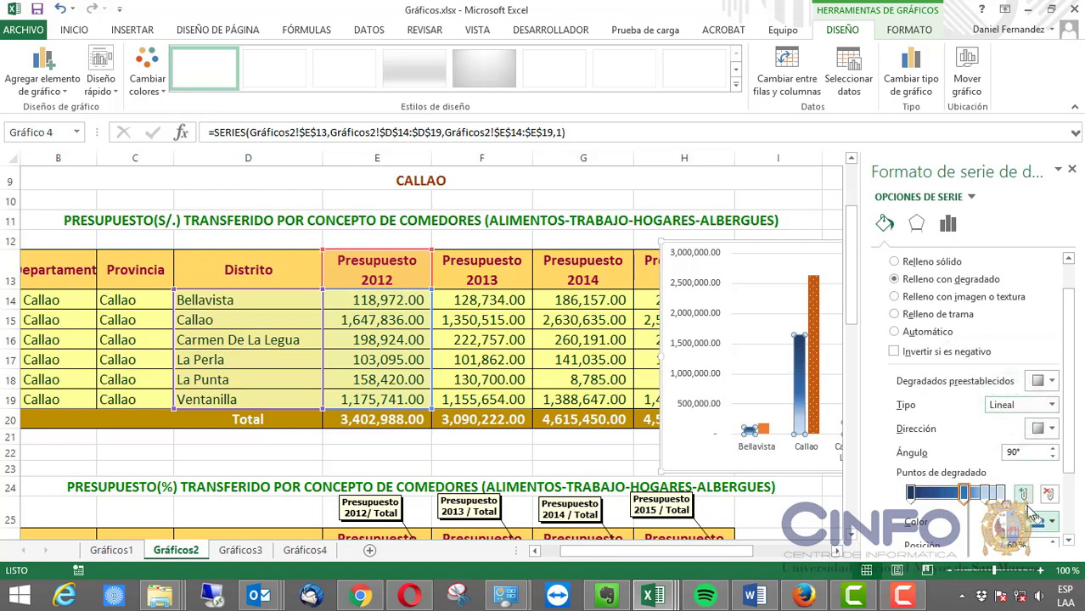
left_click(1001, 494)
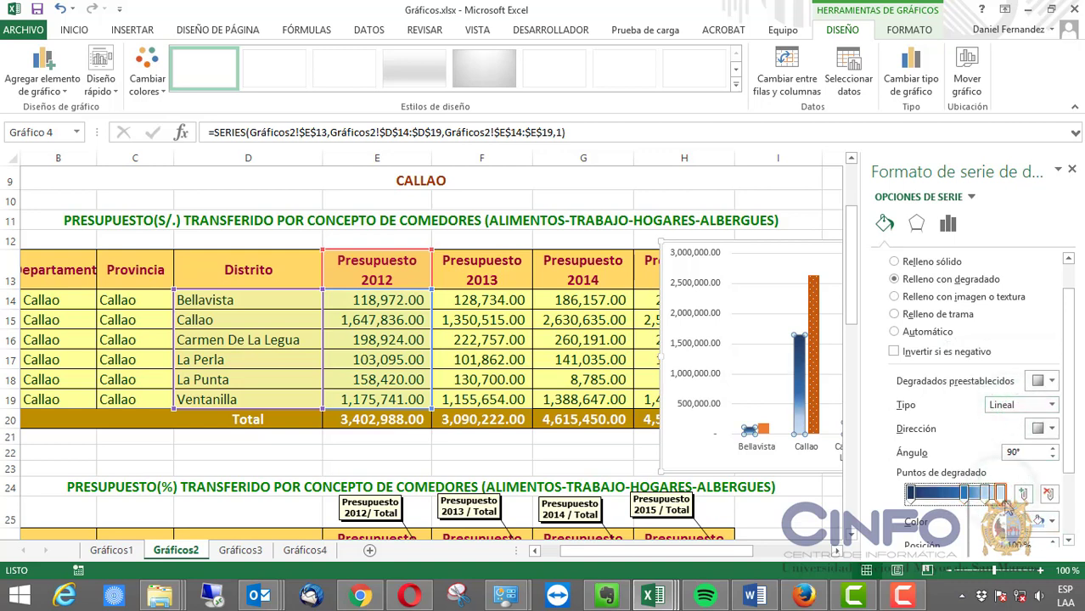
left_click(1037, 512)
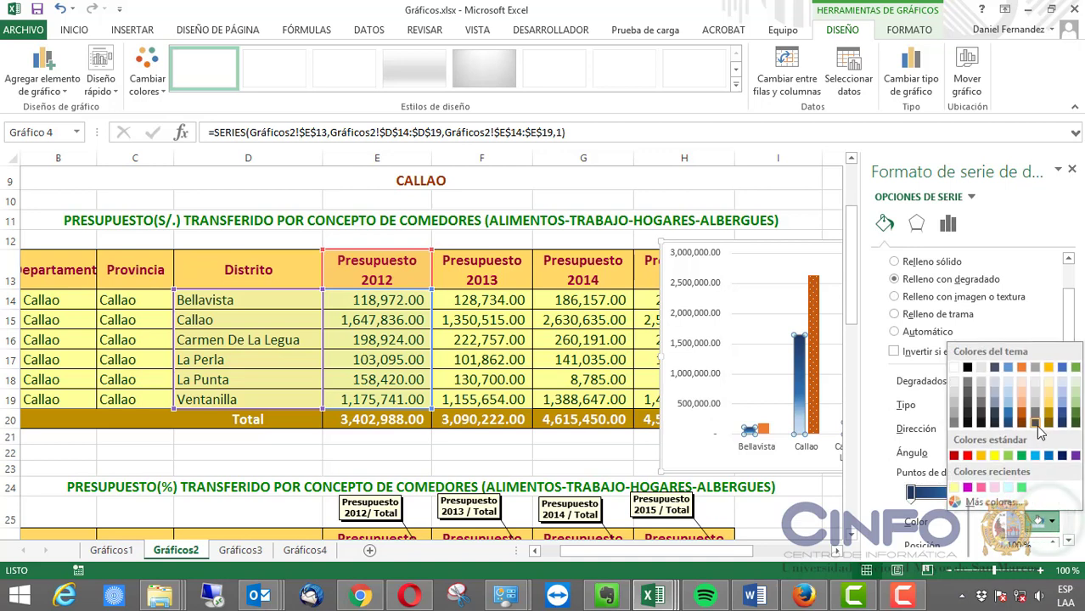
left_click(1035, 423)
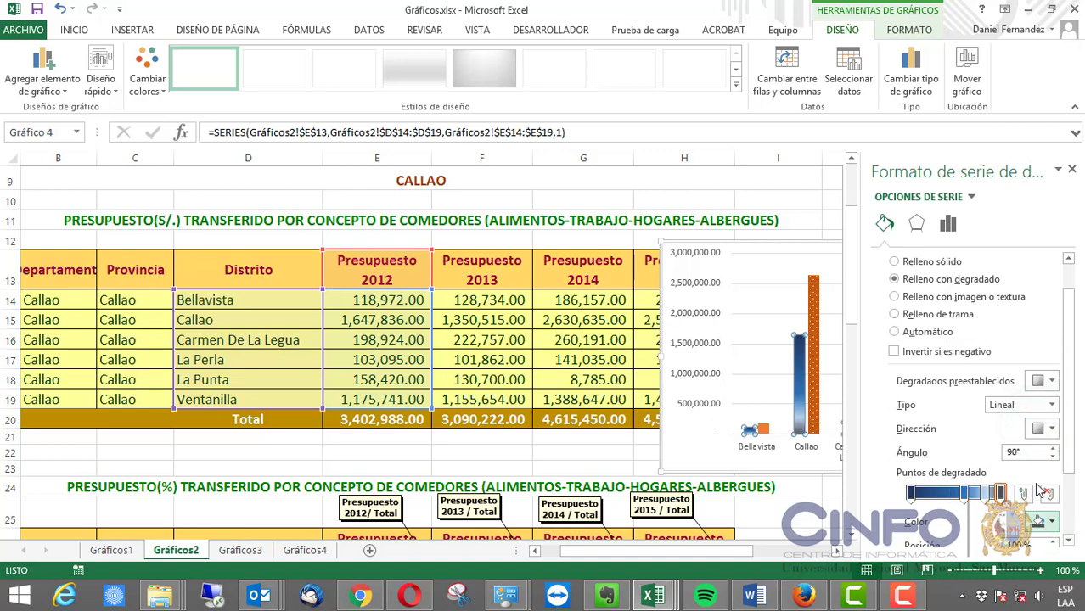
scroll(1031, 475, "down", 1)
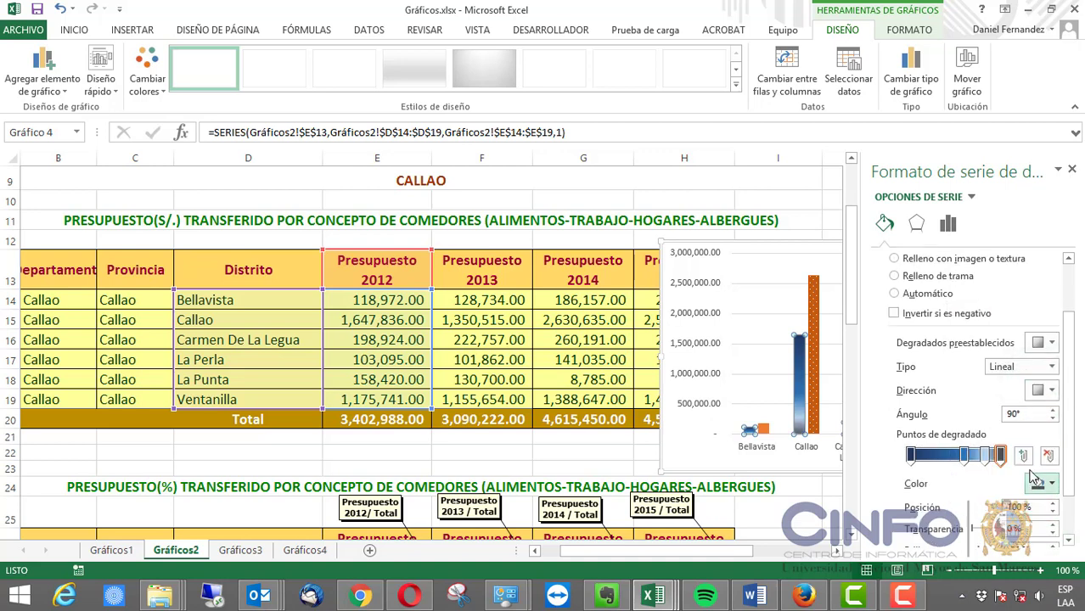
- Review the shadow and other effects and the series options for Presupuesto 2012, and close the series formatting
left_click(917, 224)
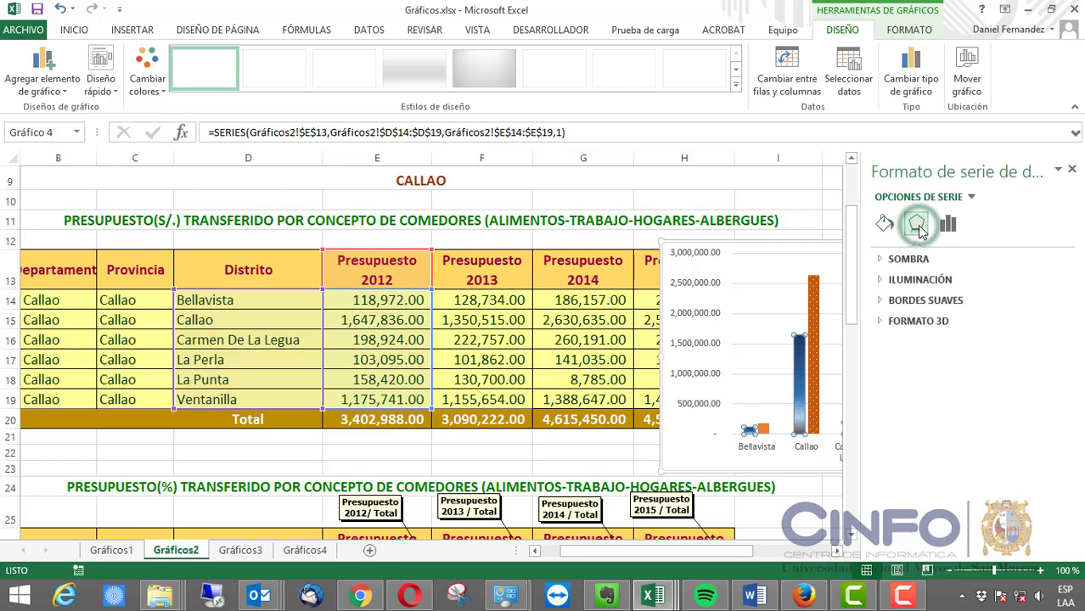
left_click(891, 260)
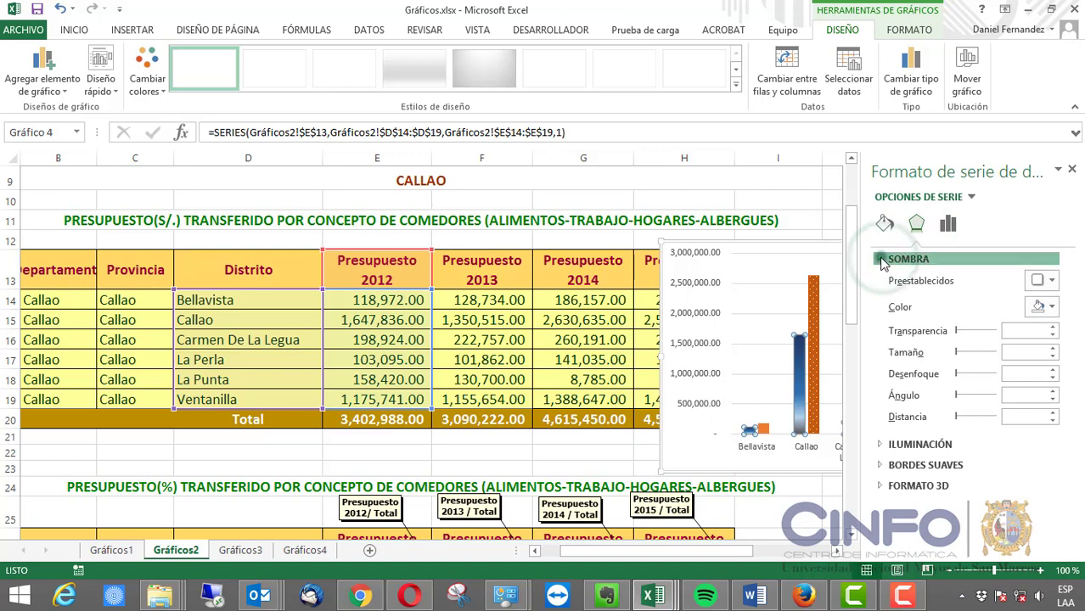
left_click(885, 258)
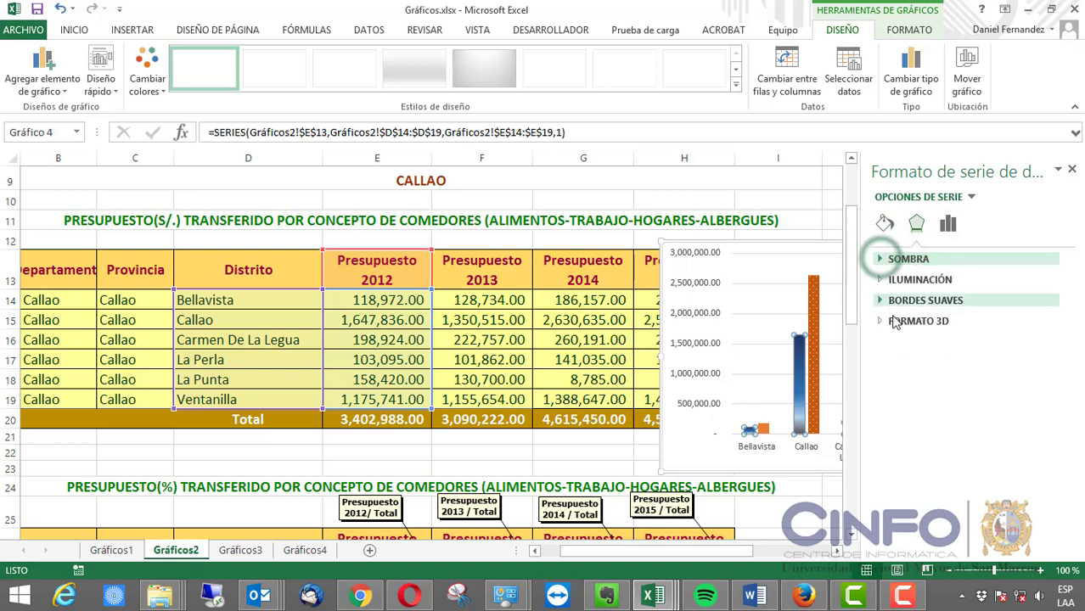
left_click(949, 225)
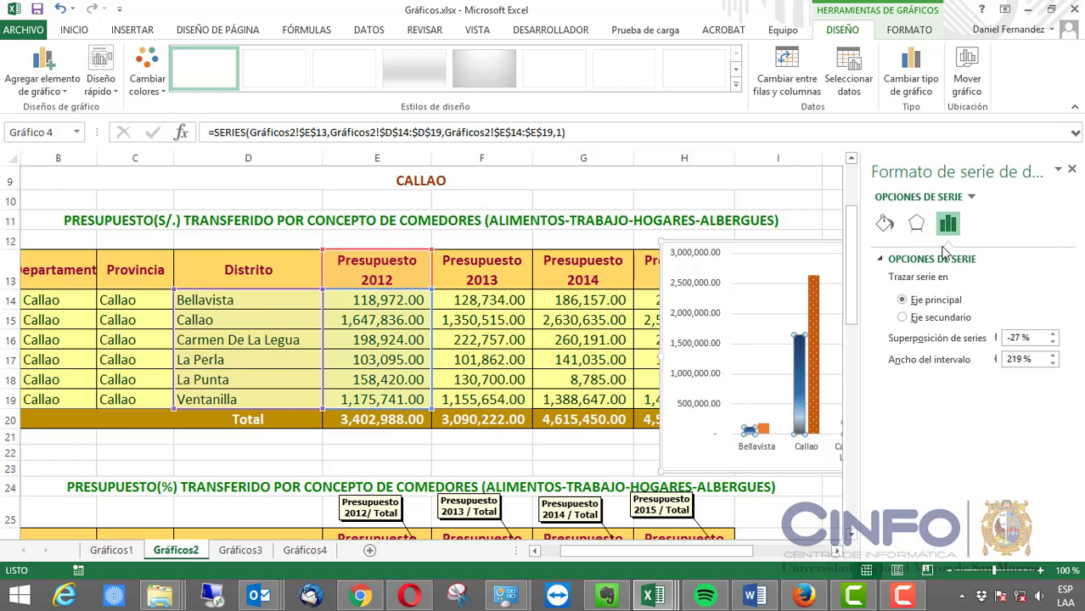
left_click(1072, 170)
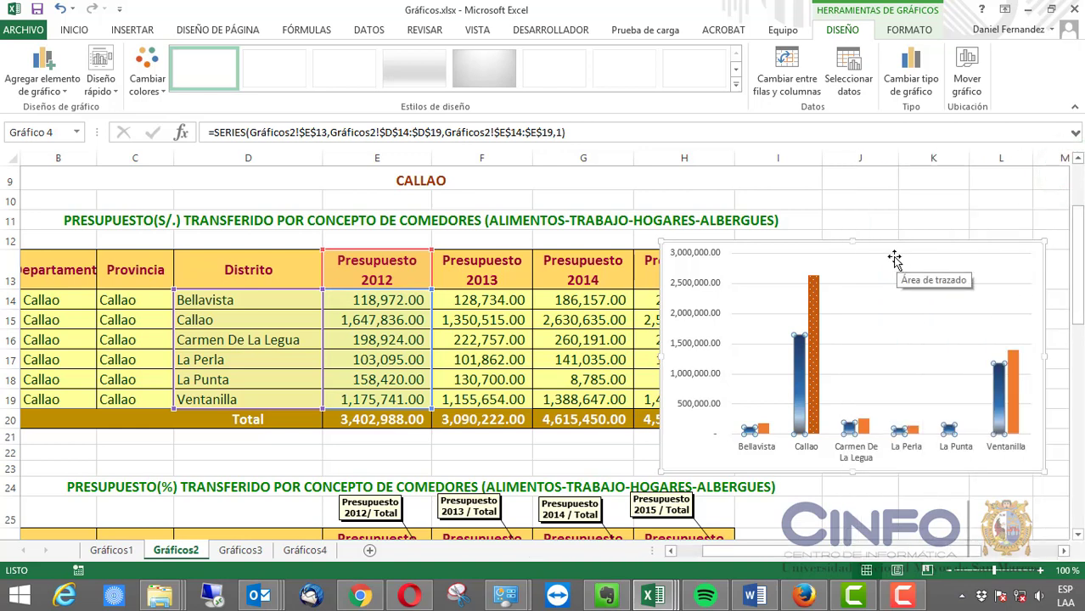
- Add a chart title above the chart with the text CALLAO
left_click(57, 85)
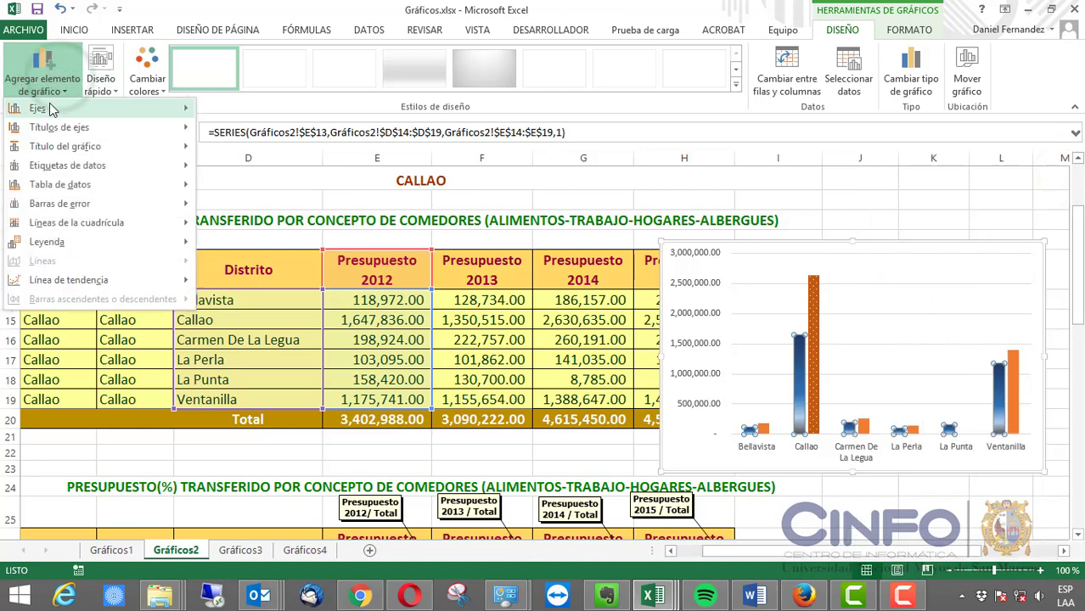
mouse_move(47, 111)
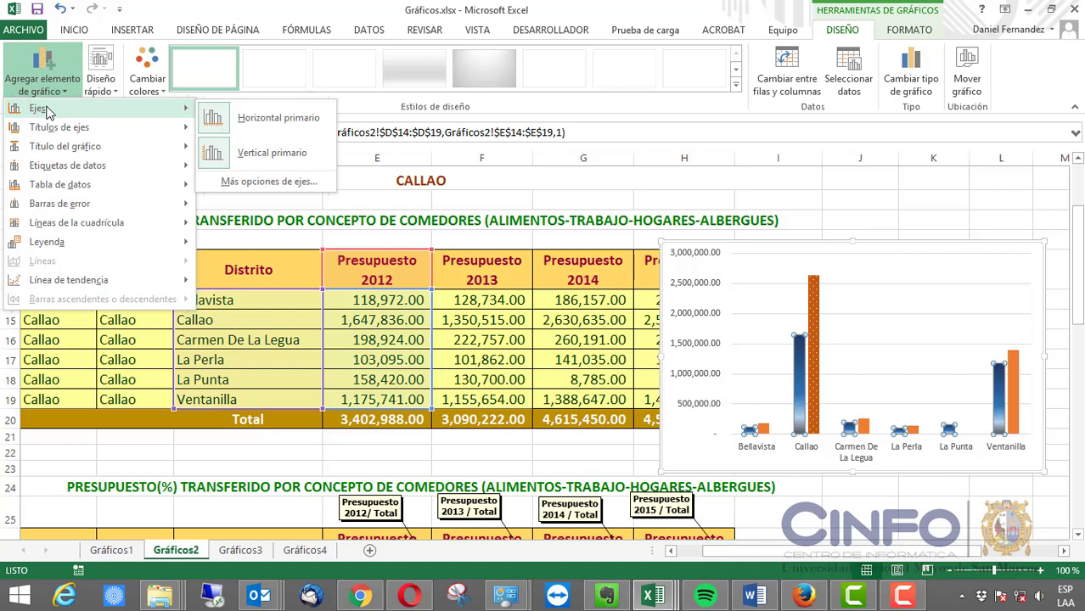
mouse_move(64, 147)
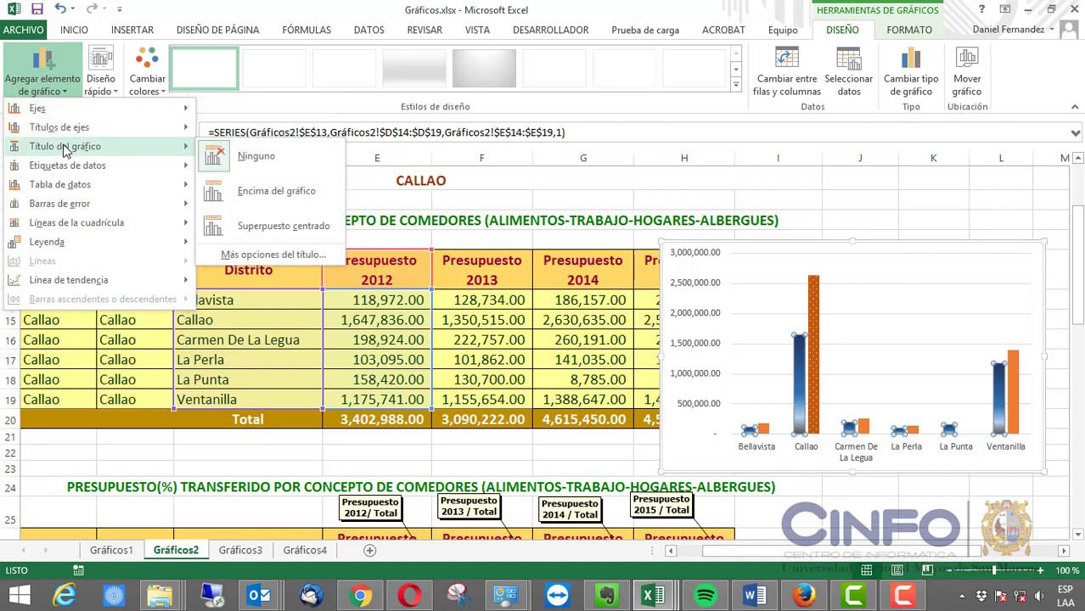
left_click(269, 194)
triple_click(843, 262)
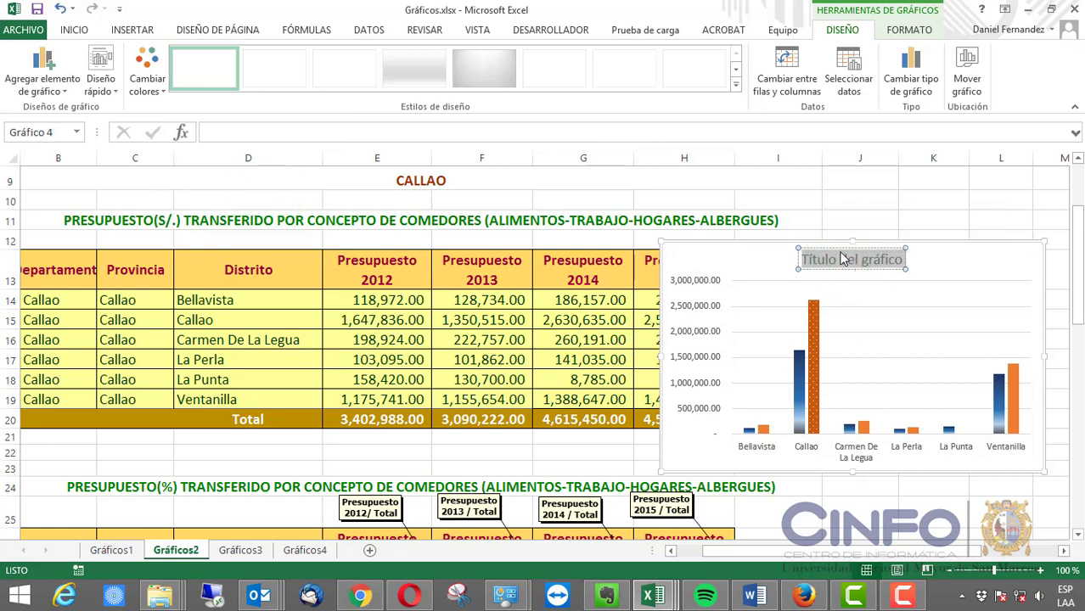
type("CALLAO")
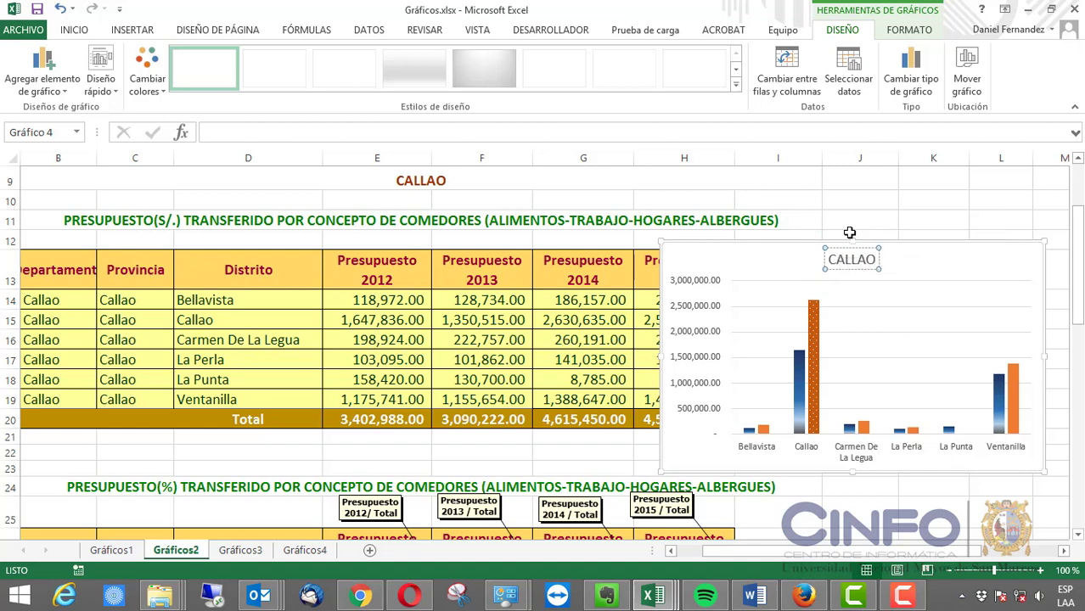
left_click(917, 255)
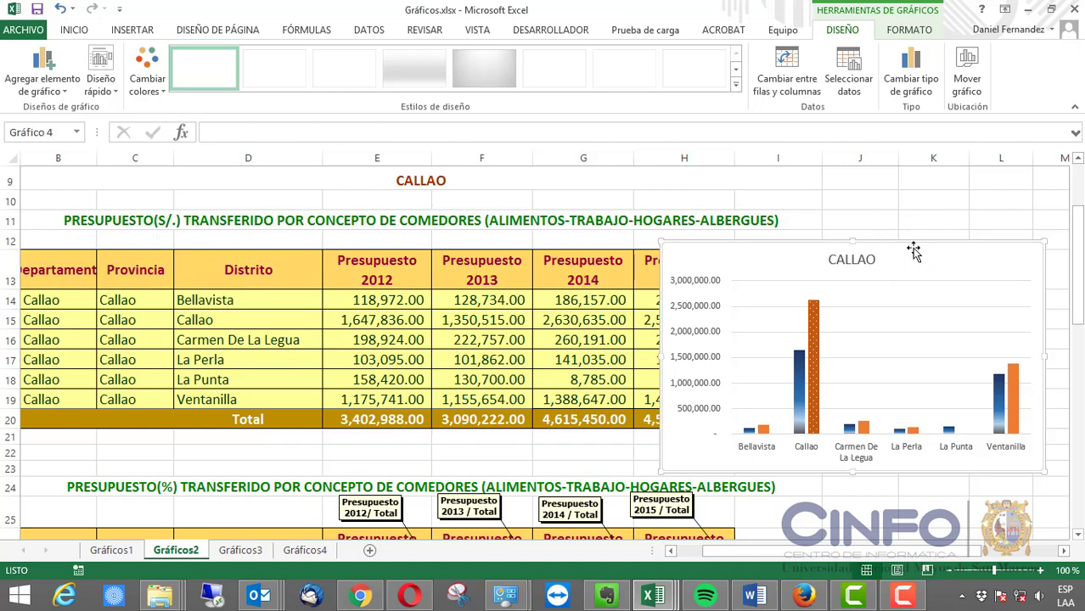
- Shift the chart slightly toward the table and give the chart area a solid gray fill
left_click_drag(913, 247, 861, 252)
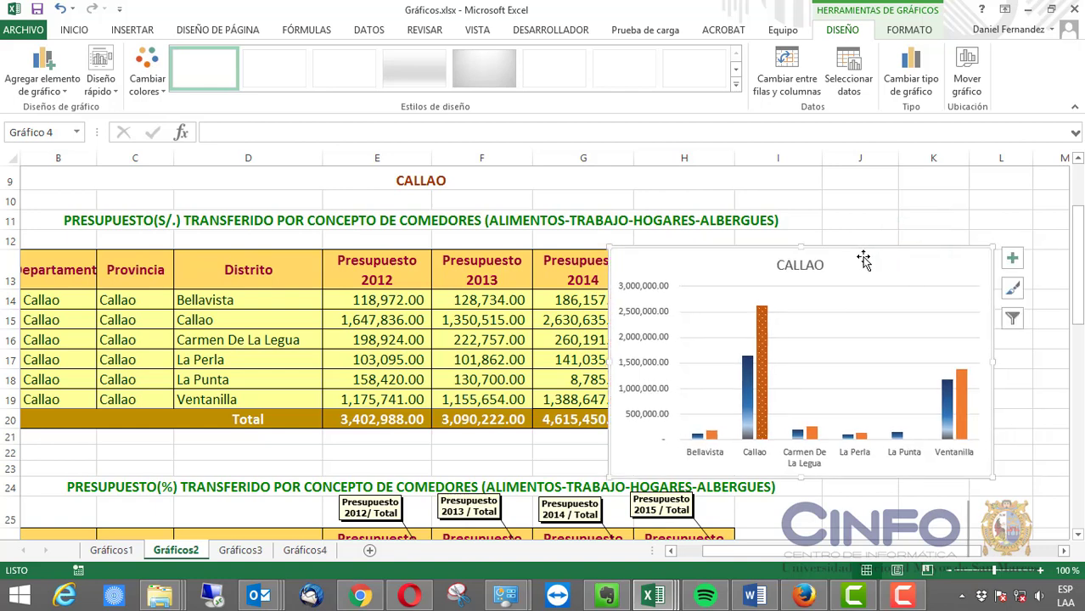
double_click(861, 265)
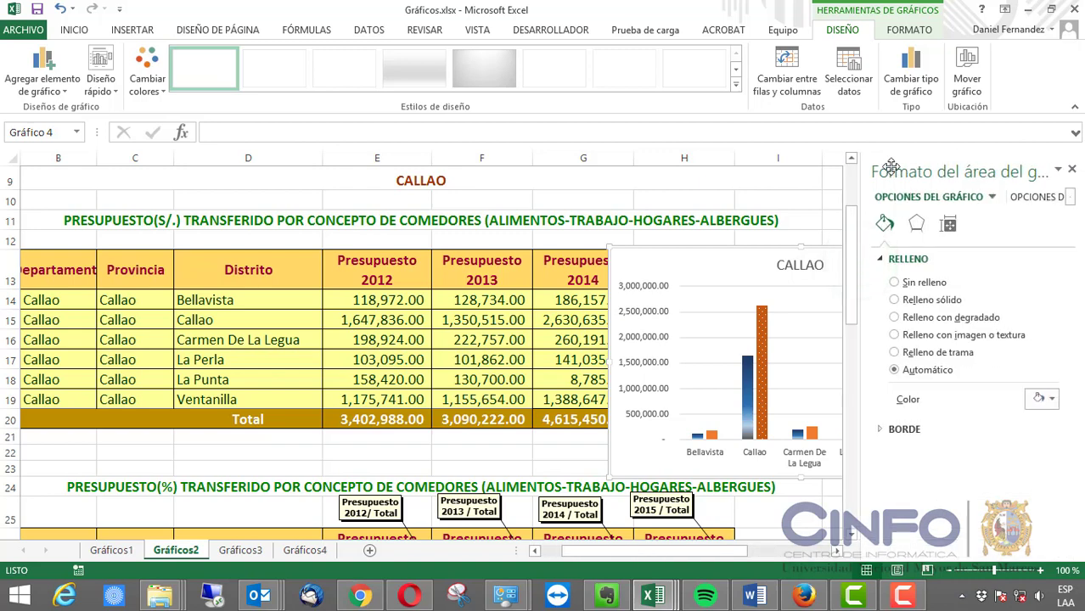
left_click(915, 301)
left_click(1044, 398)
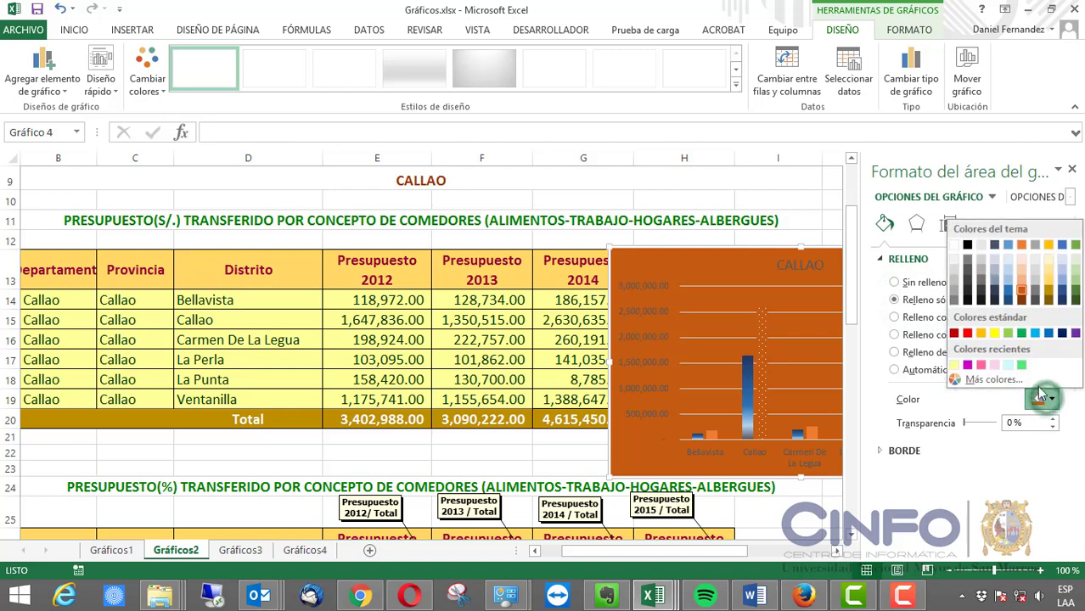
left_click(955, 294)
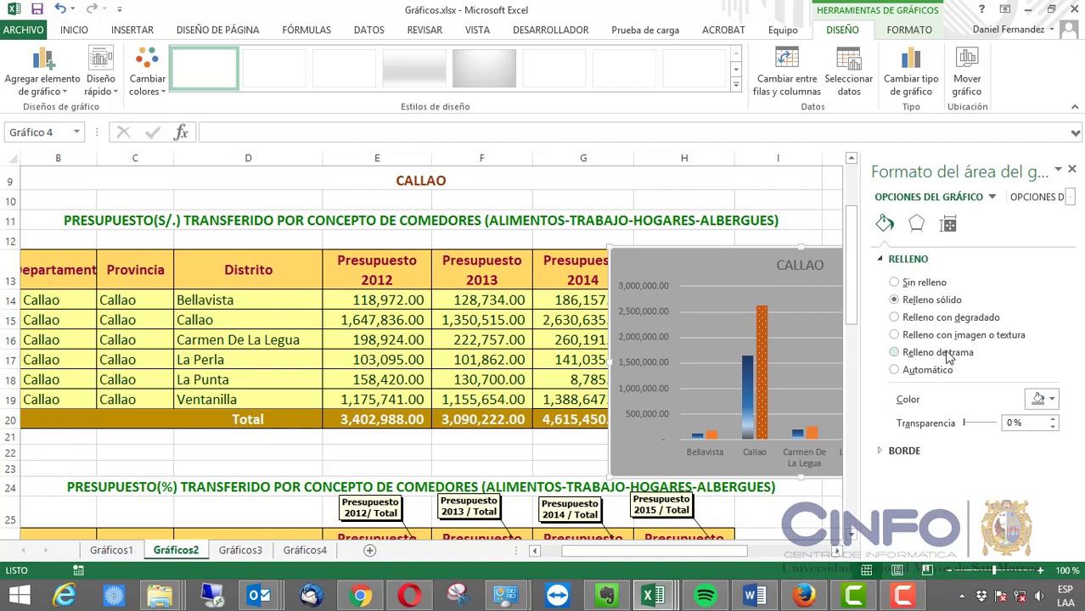
- Move the chart over the budget table and give the chart area a solid blue border 2 pt wide
left_click_drag(826, 255, 531, 260)
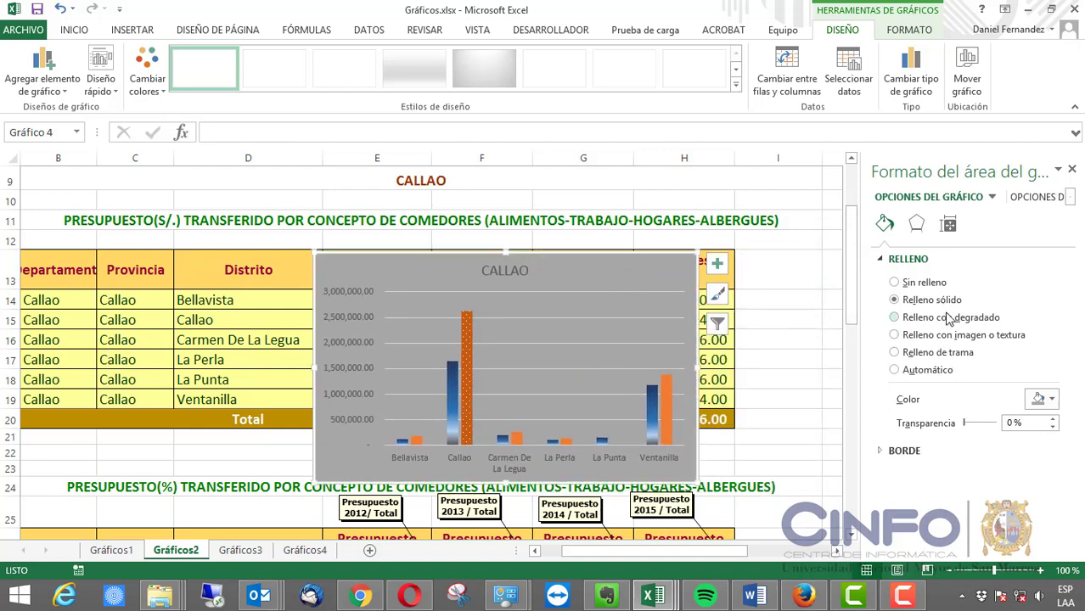
left_click(885, 261)
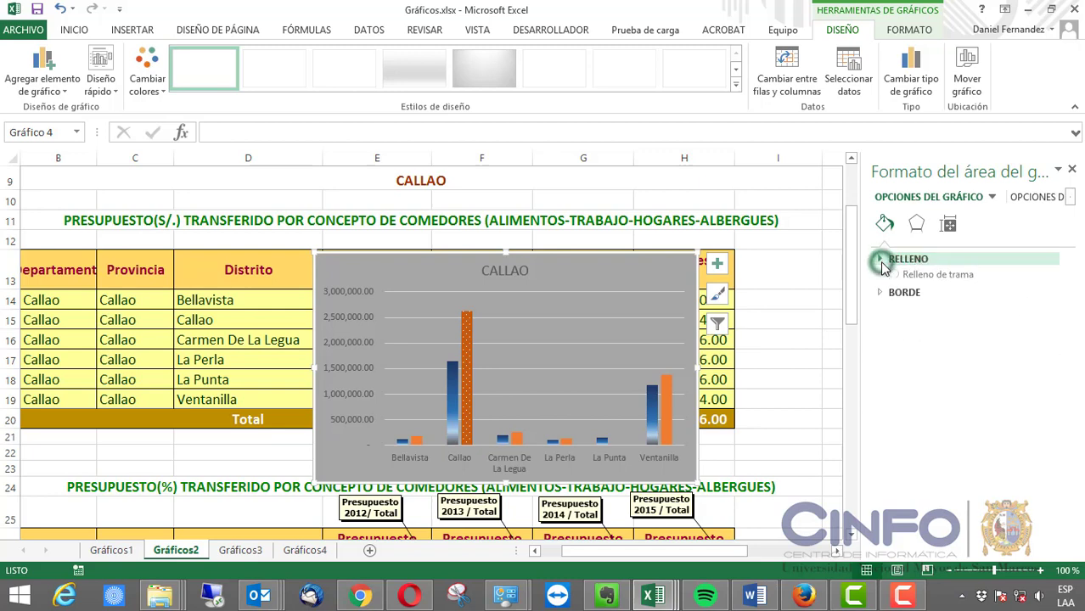
left_click(885, 279)
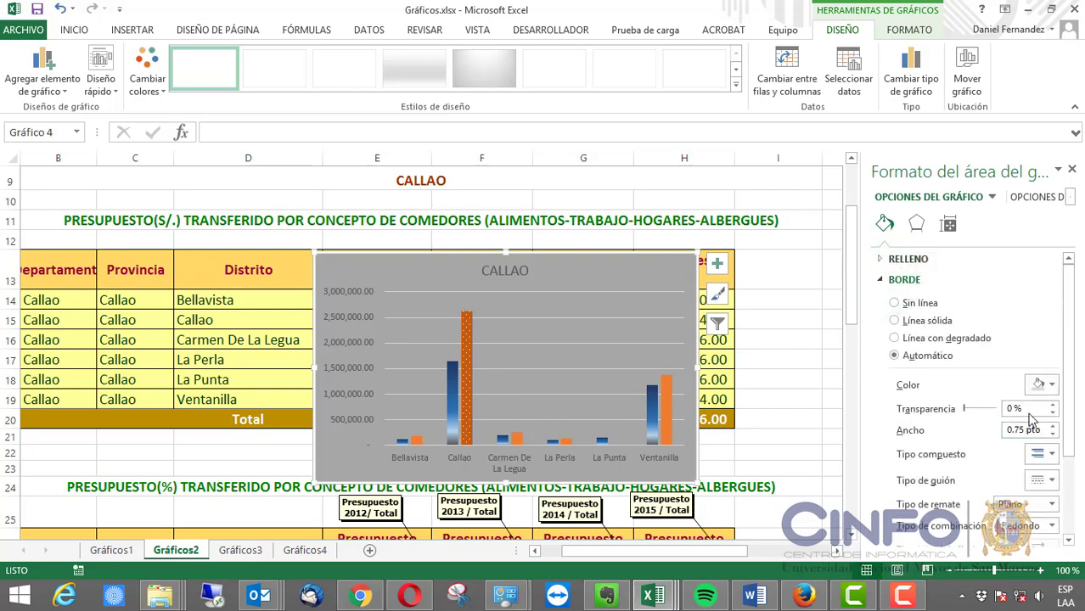
left_click(1043, 384)
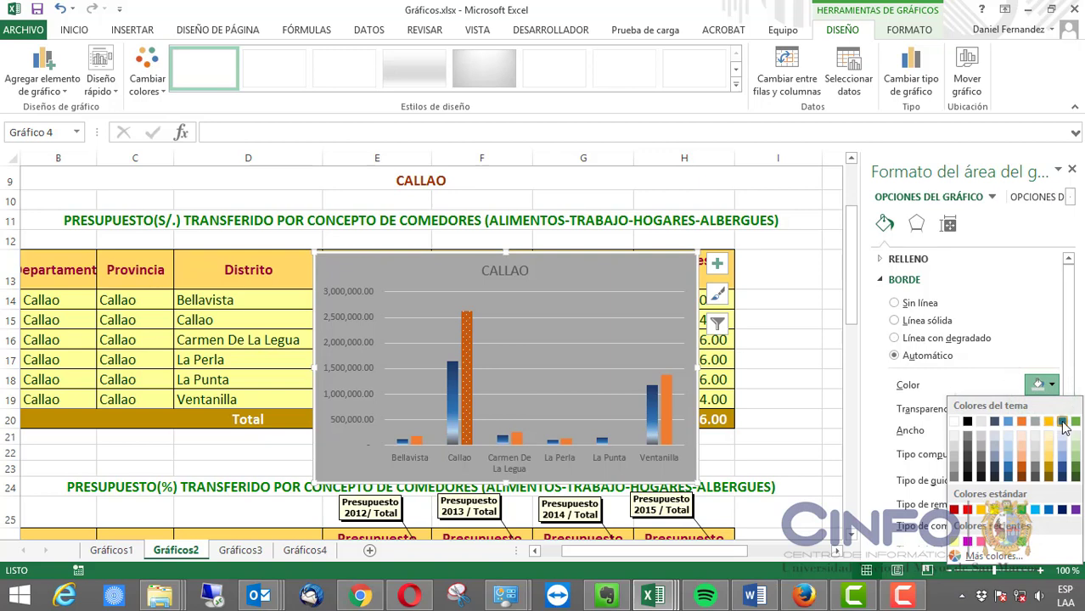
left_click(1052, 422)
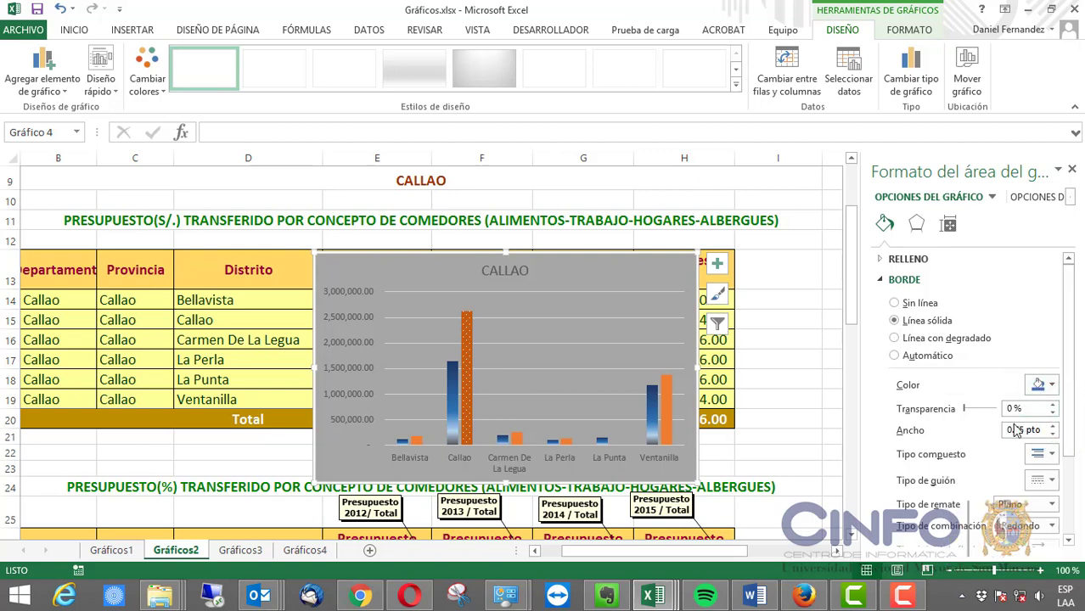
left_click(1053, 427)
left_click(1054, 426)
left_click(1054, 426)
left_click(1053, 426)
left_click(1054, 427)
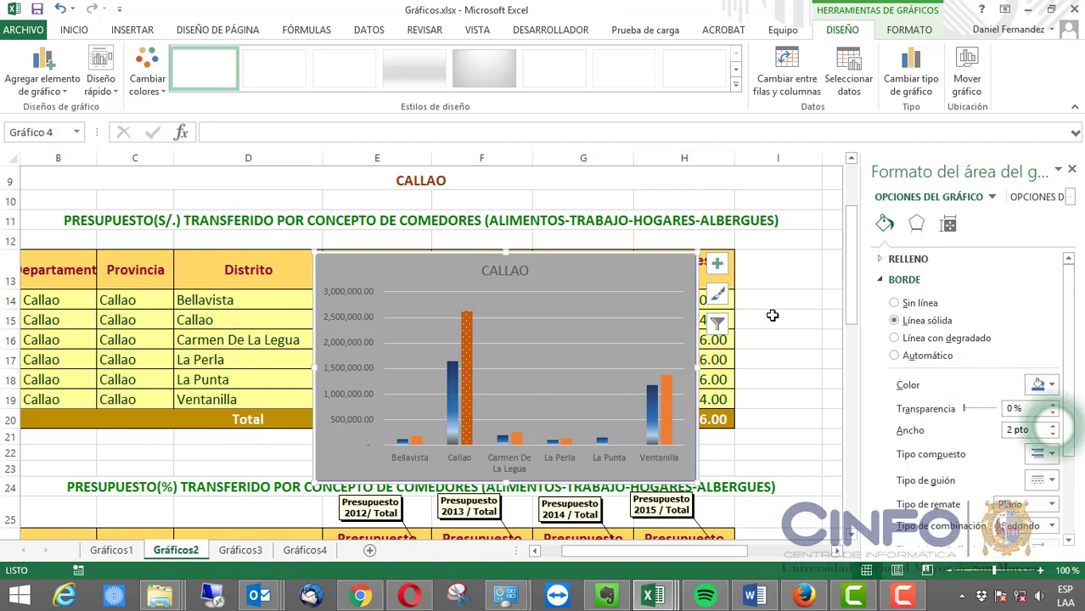
- Close the chart area formatting and move the CALLAO chart off the budget table into the empty cells beside it
left_click(772, 315)
scroll(599, 302, "down", 3)
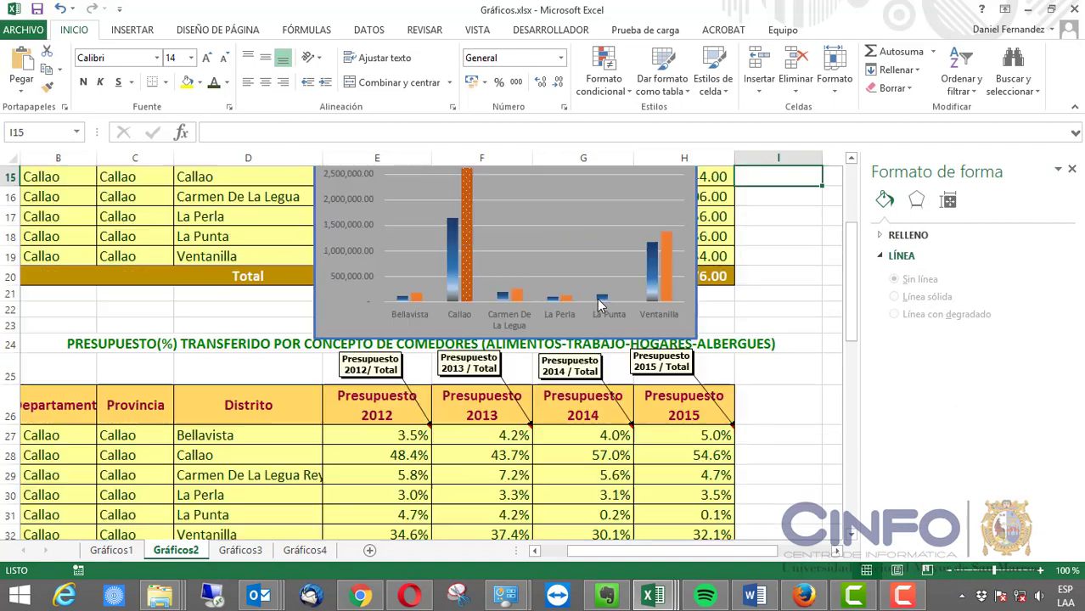
scroll(600, 305, "up", 2)
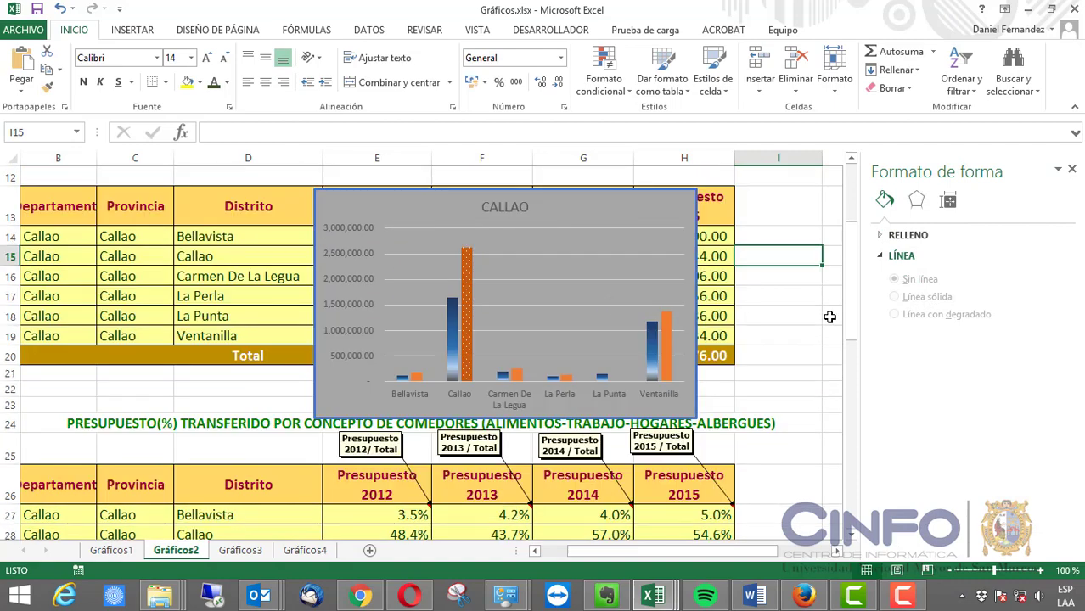
left_click(1071, 173)
left_click_drag(625, 196, 1005, 220)
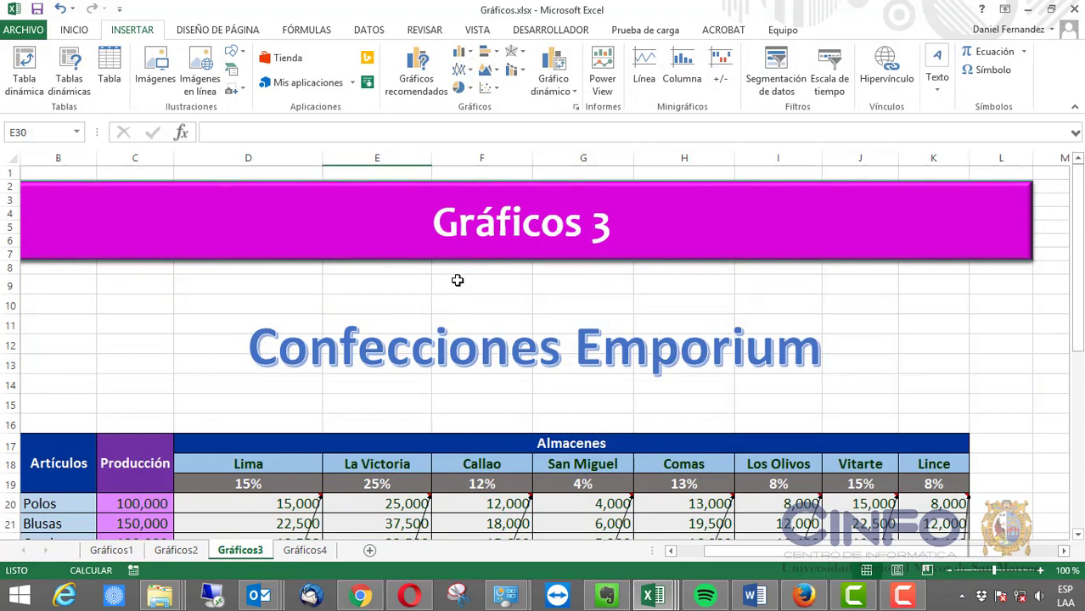
- Insert an empty 3-D Column chart (Columnas 3D) on the Gráficos3 sheet
scroll(457, 280, "down", 4)
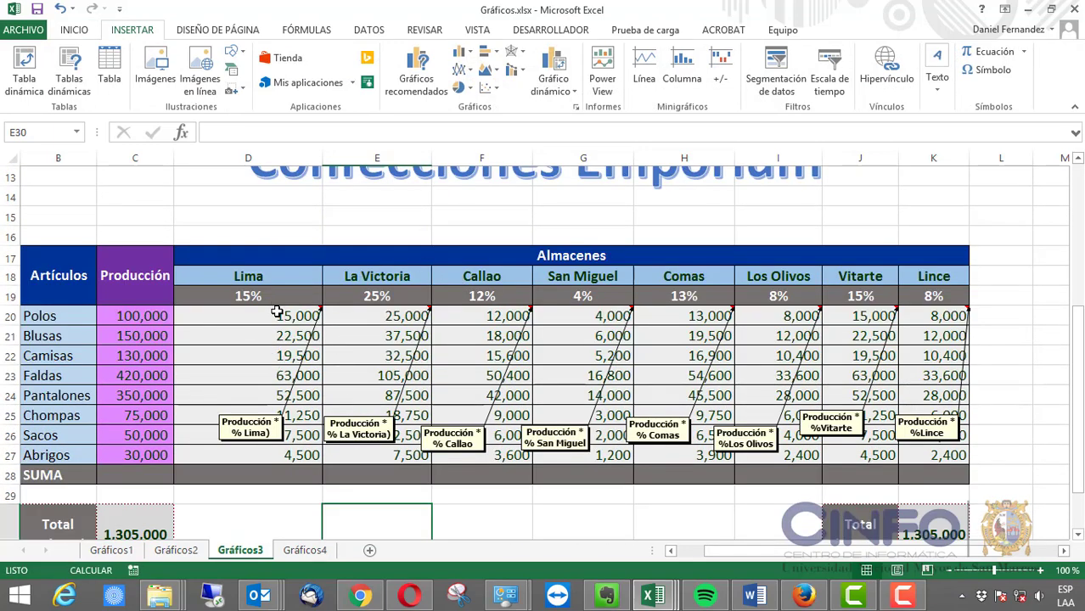
scroll(321, 376, "down", 1)
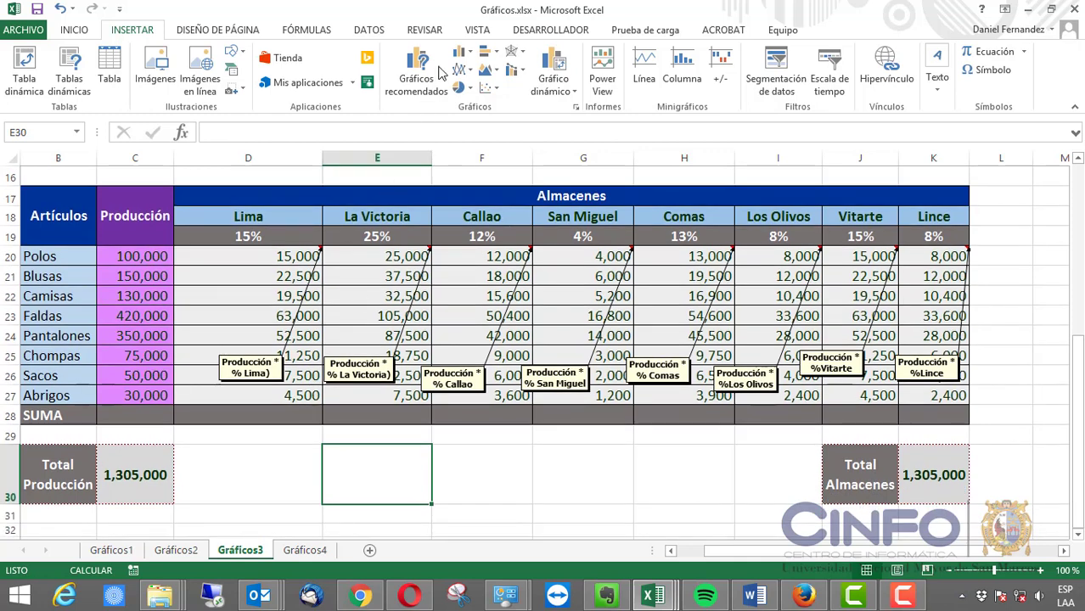
left_click(462, 53)
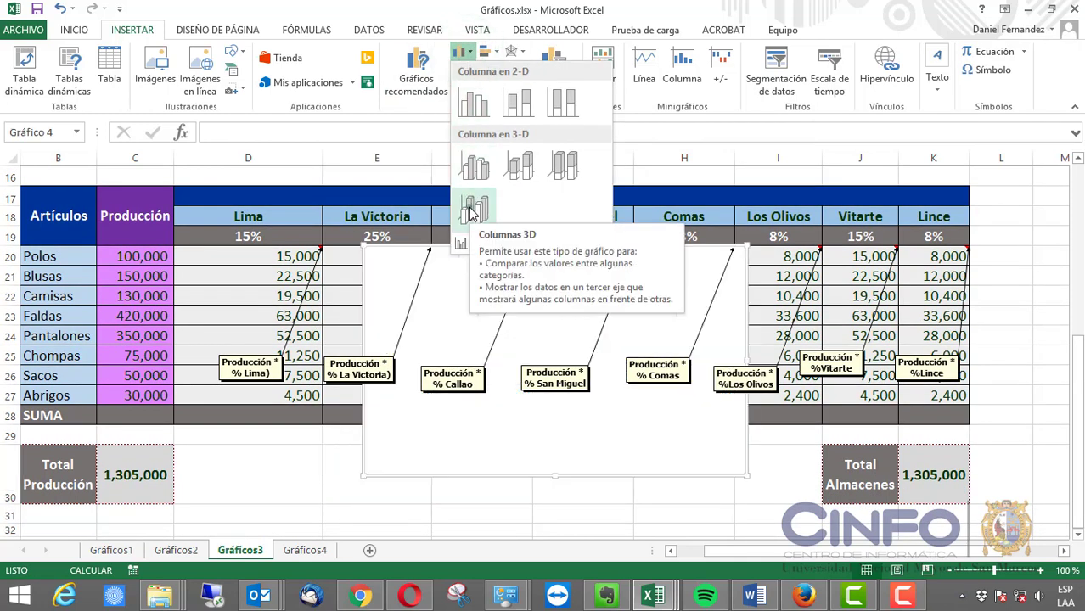
left_click(472, 210)
- Move the empty chart below the Almacenes table, between the two total boxes, and enlarge it
left_click_drag(668, 258, 577, 460)
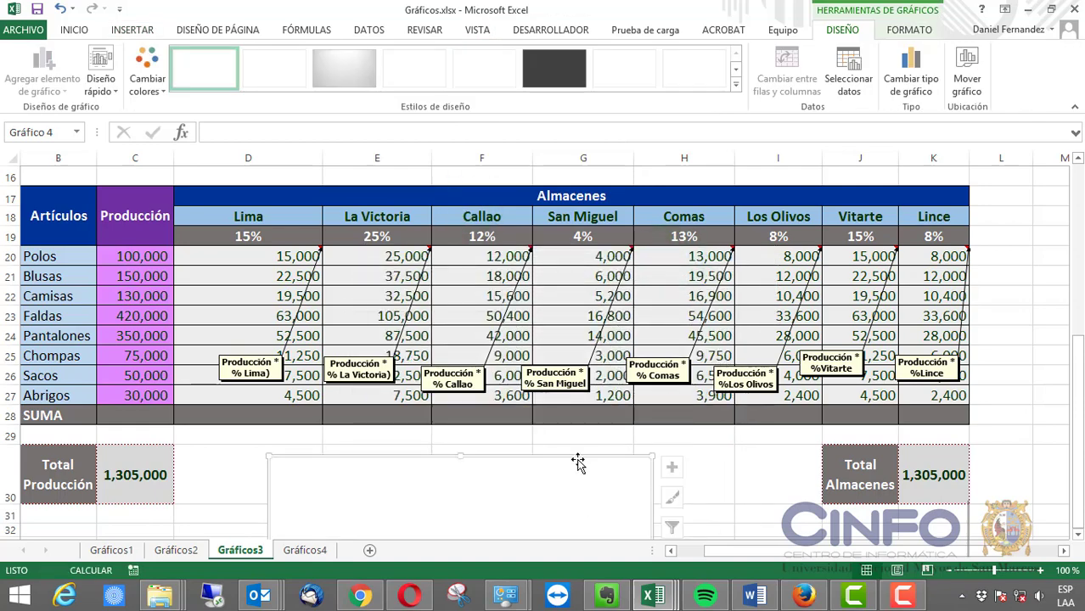
scroll(576, 460, "down", 4)
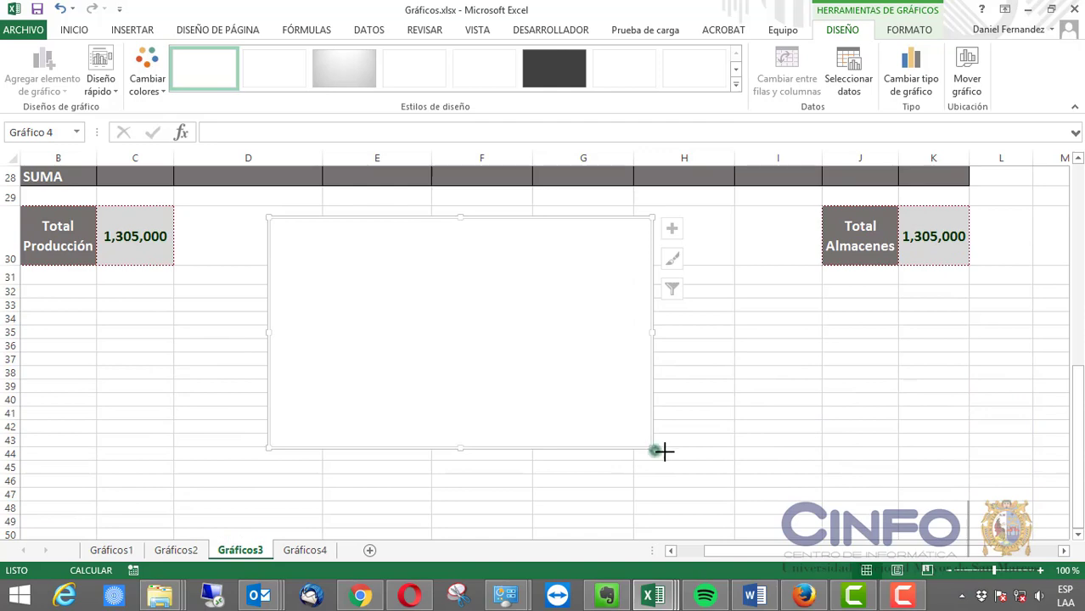
left_click_drag(655, 451, 755, 479)
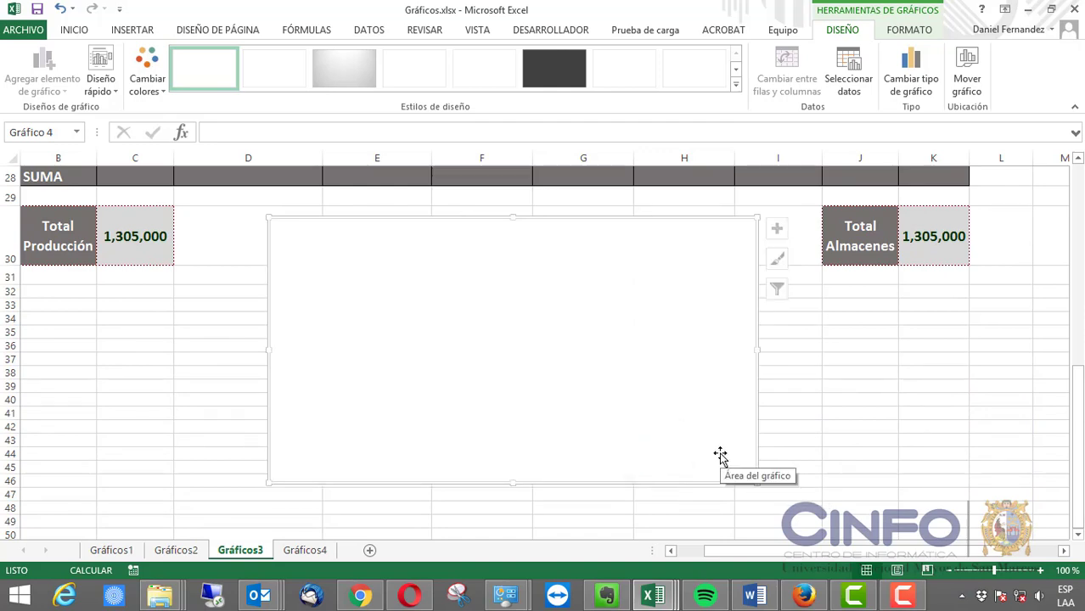
- Add the Lima series to the chart, with its name from D18 and its values from D20:D27
left_click(845, 81)
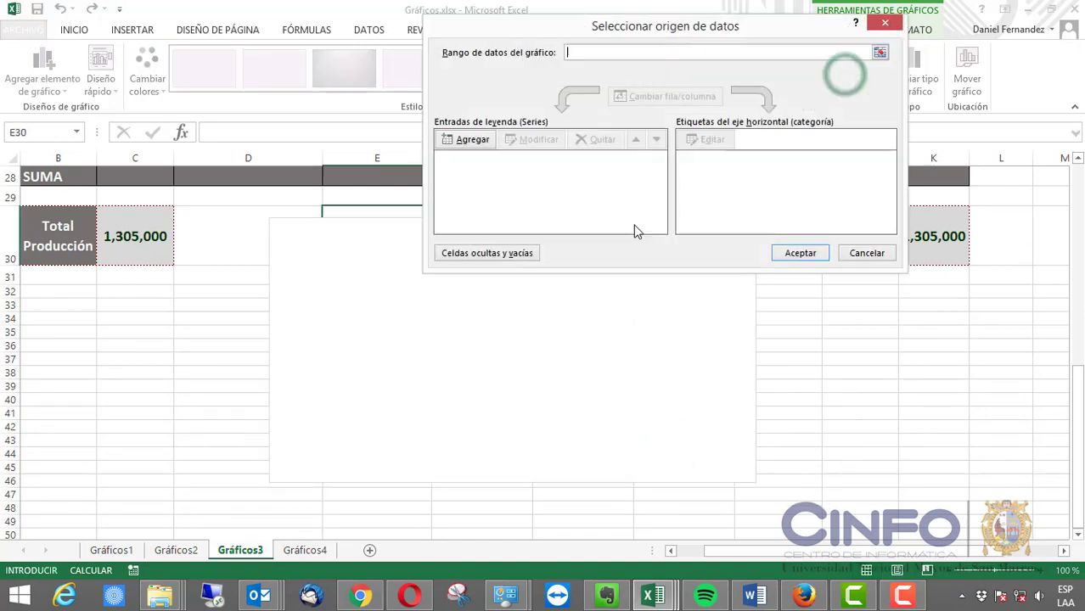
left_click(472, 139)
scroll(532, 348, "up", 5)
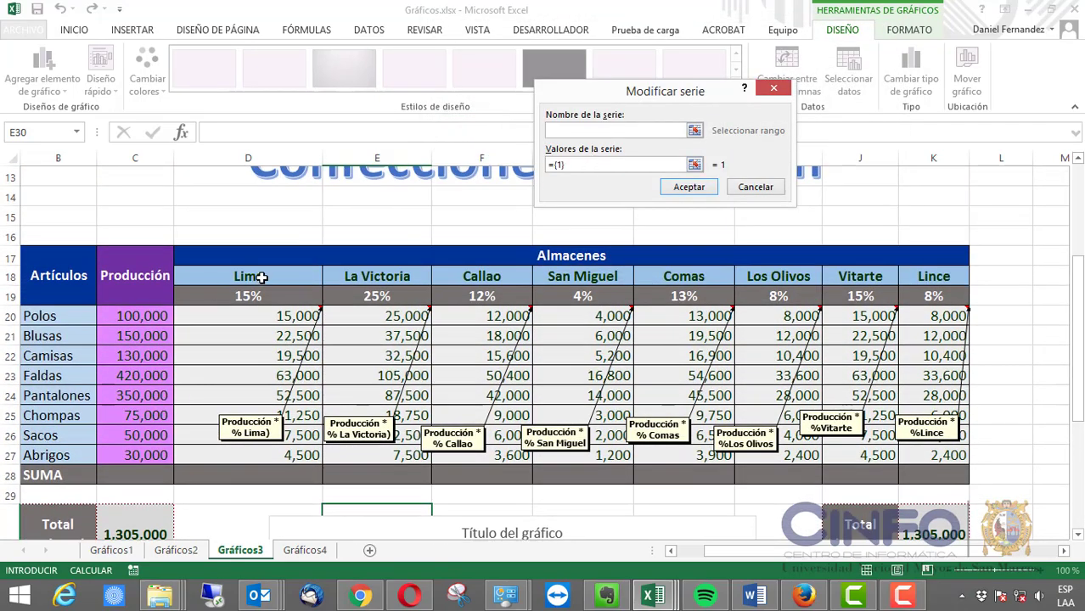
left_click(261, 277)
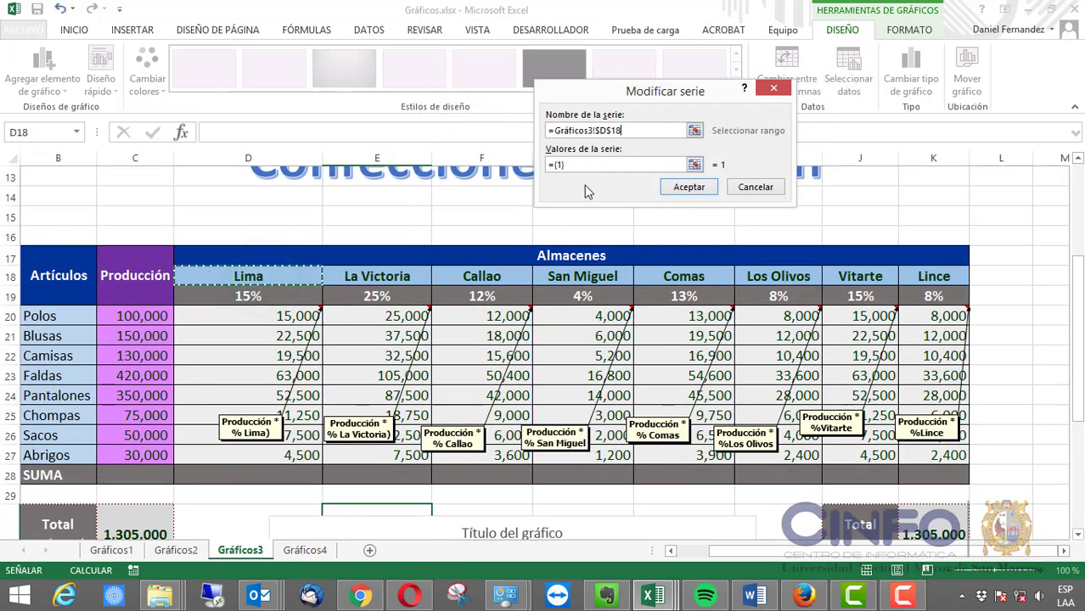
left_click(692, 165)
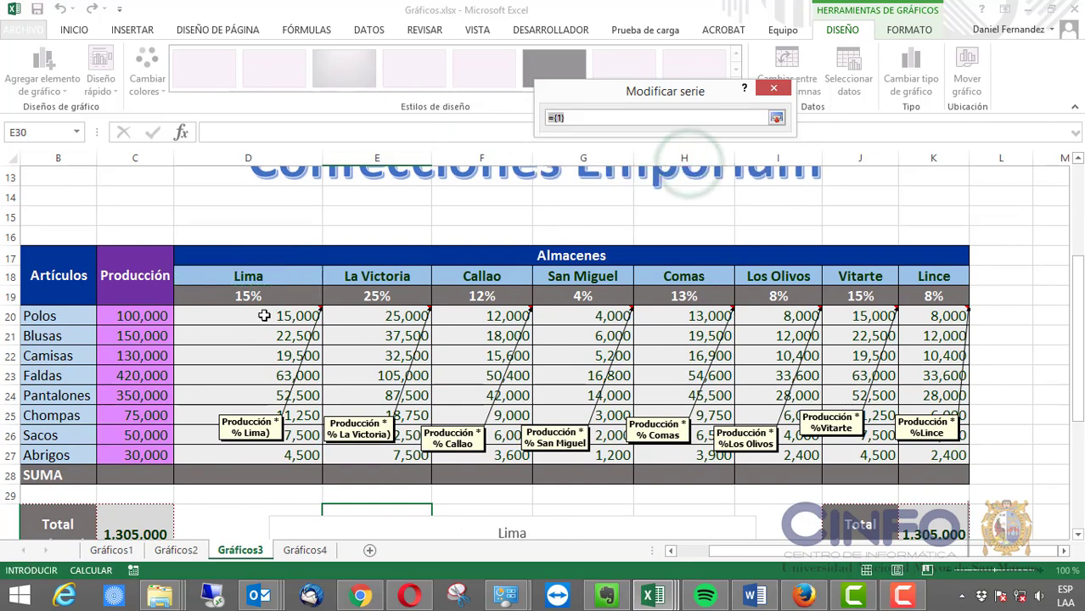
left_click_drag(267, 315, 269, 451)
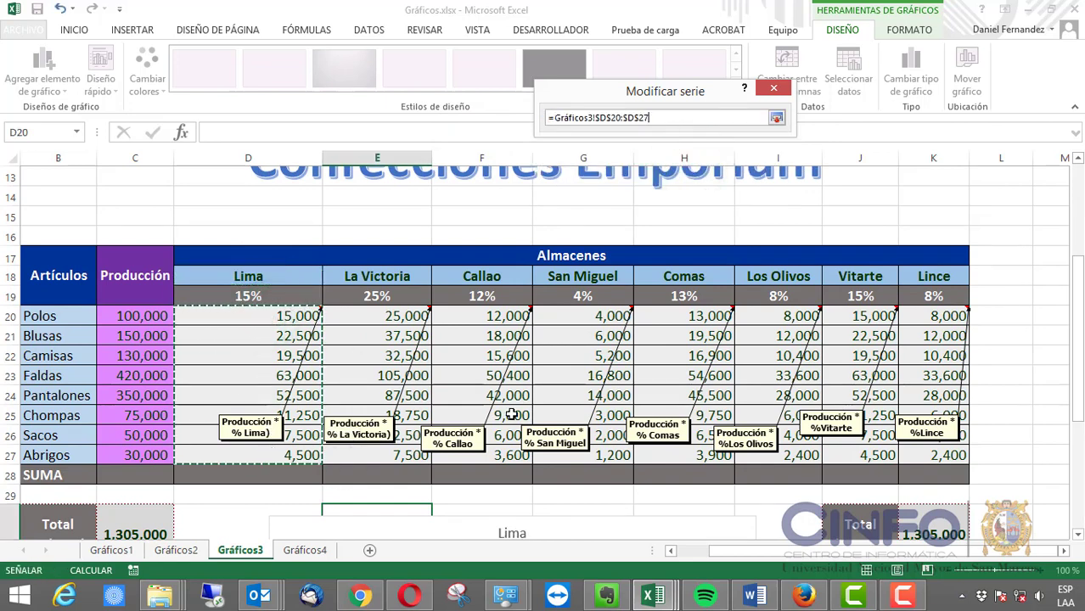
left_click(776, 119)
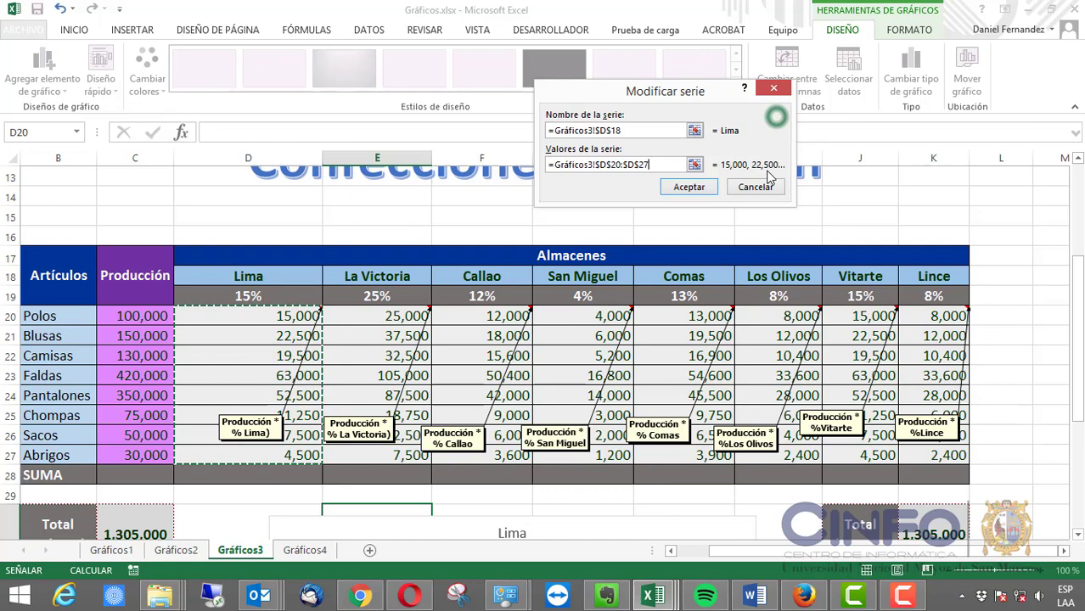
left_click(687, 187)
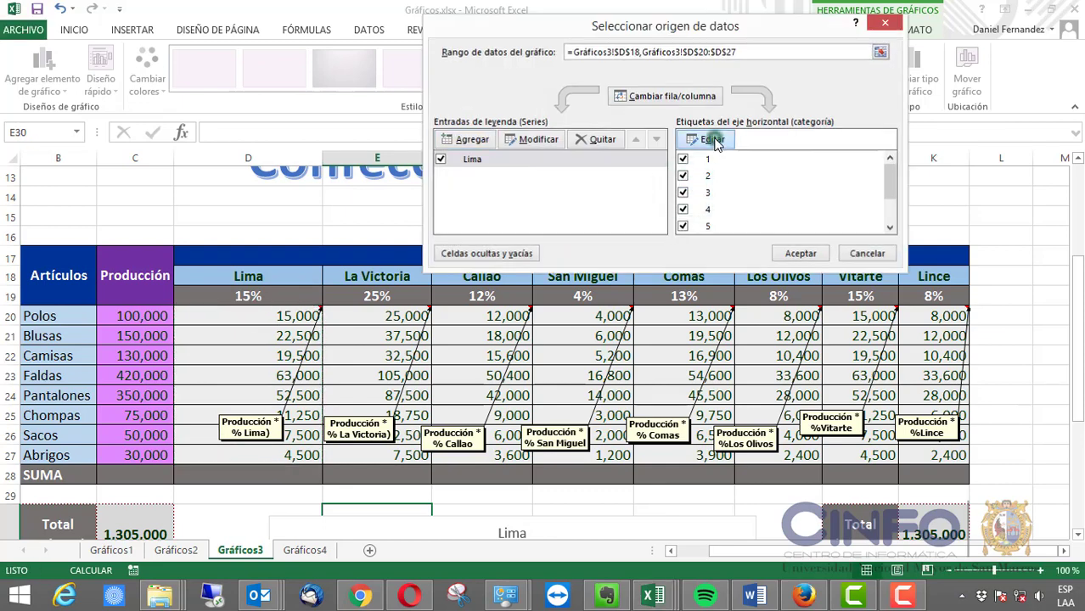
- Set the horizontal axis labels to the article names in B20:B27 and apply the data source
left_click(711, 139)
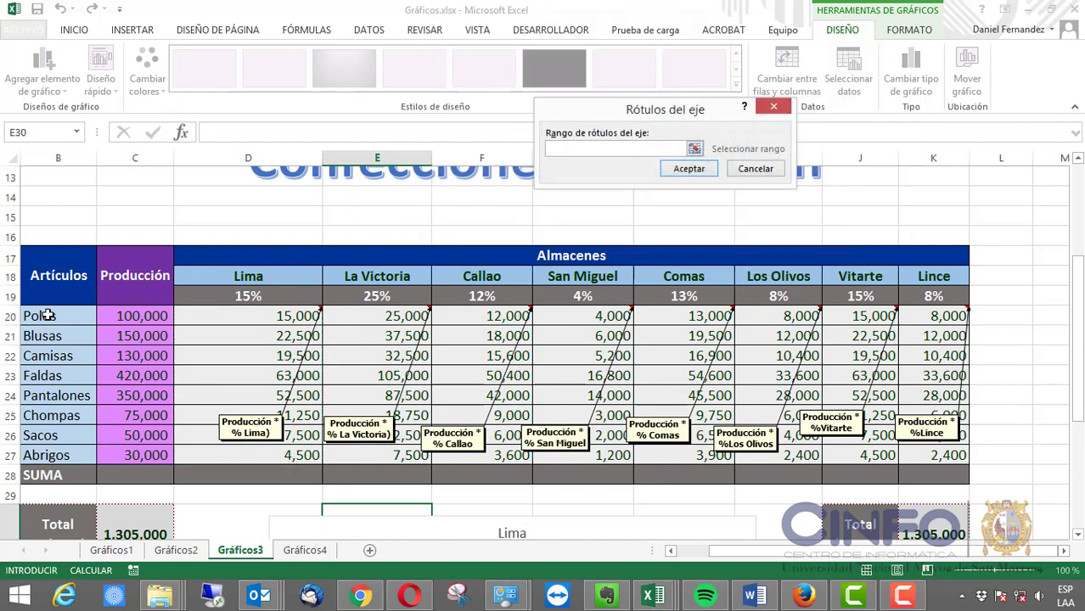
left_click_drag(47, 314, 48, 455)
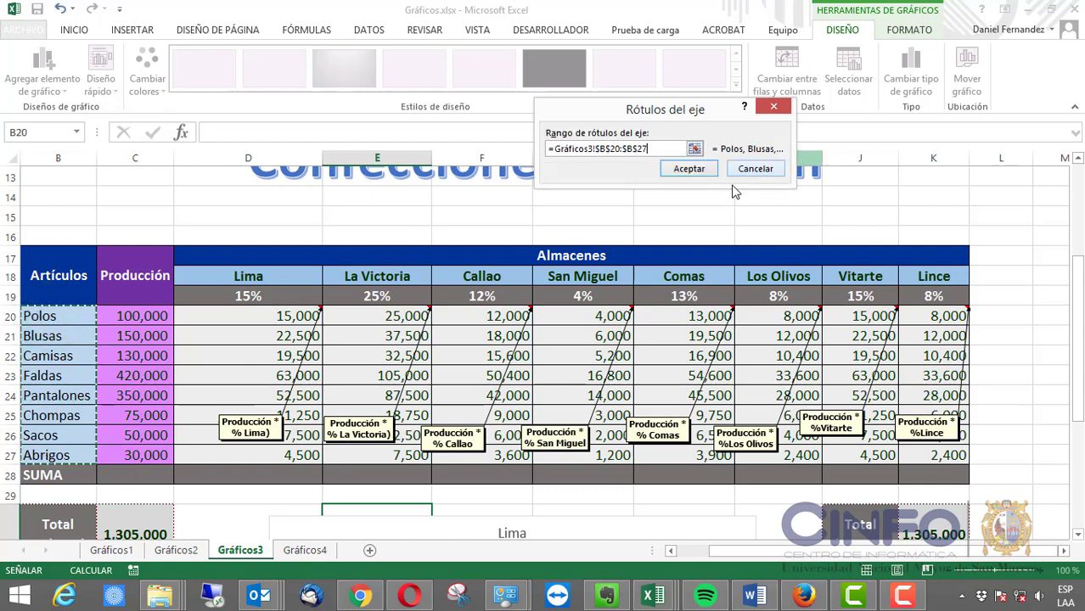
left_click(690, 169)
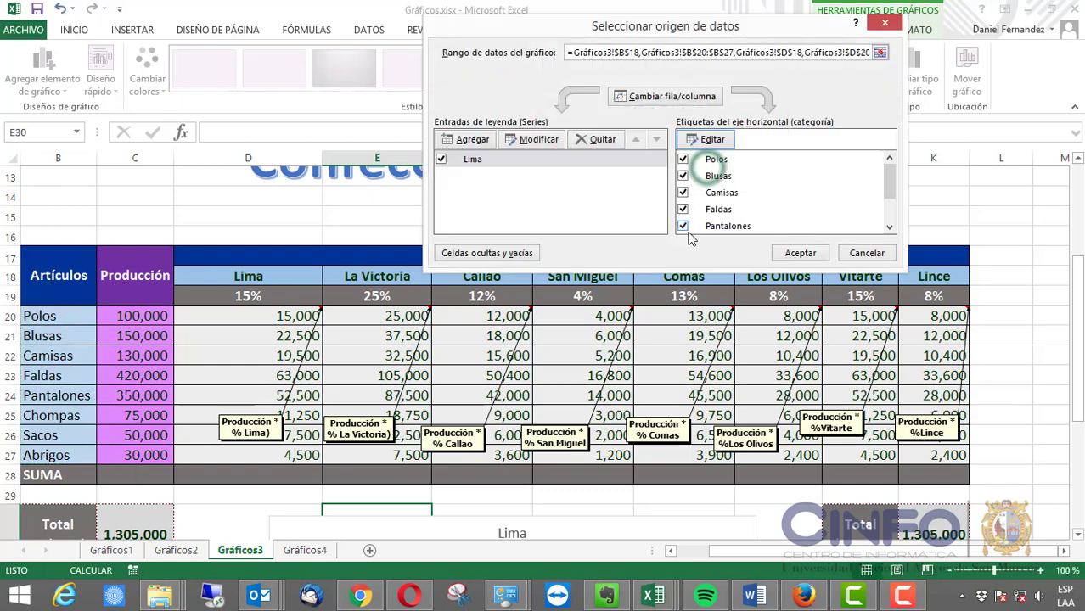
left_click(802, 250)
scroll(630, 391, "down", 4)
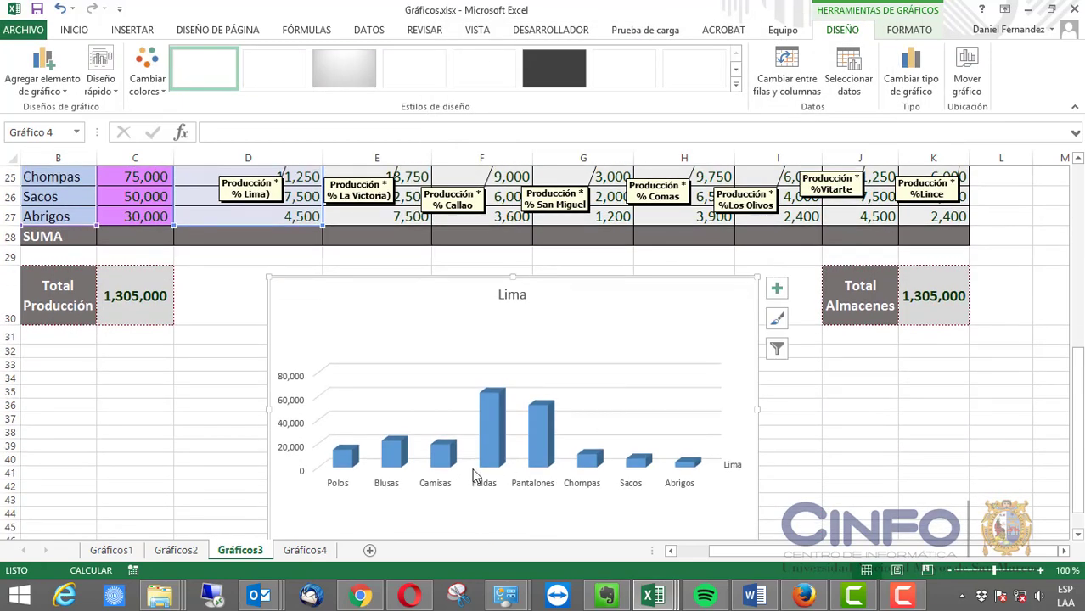
- Reopen the chart's data source and add the La Victoria series, named from E18 with values E20:E27
scroll(550, 461, "up", 3)
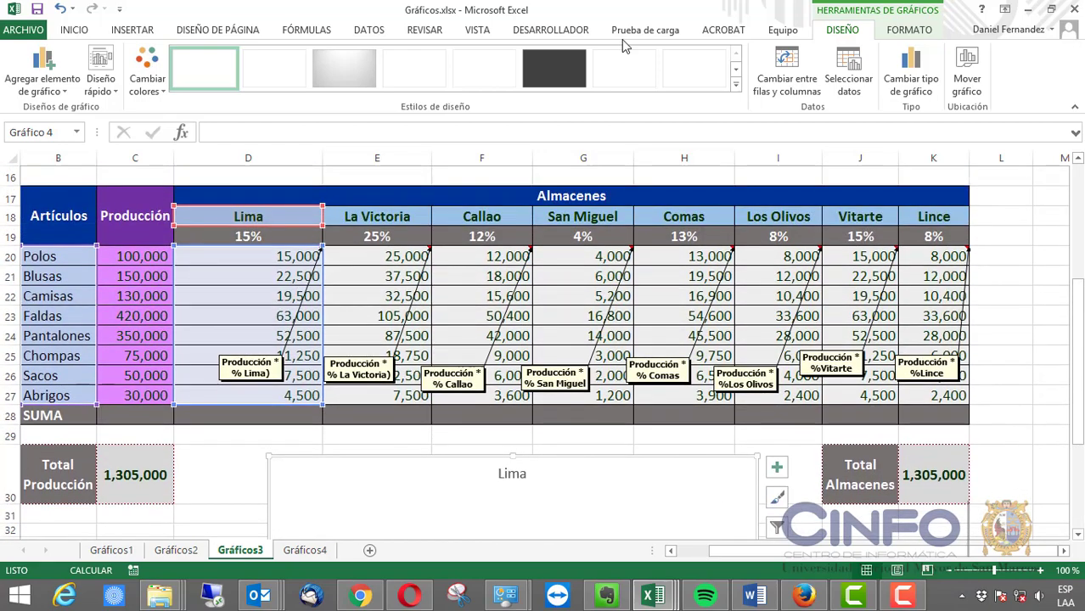
left_click(849, 69)
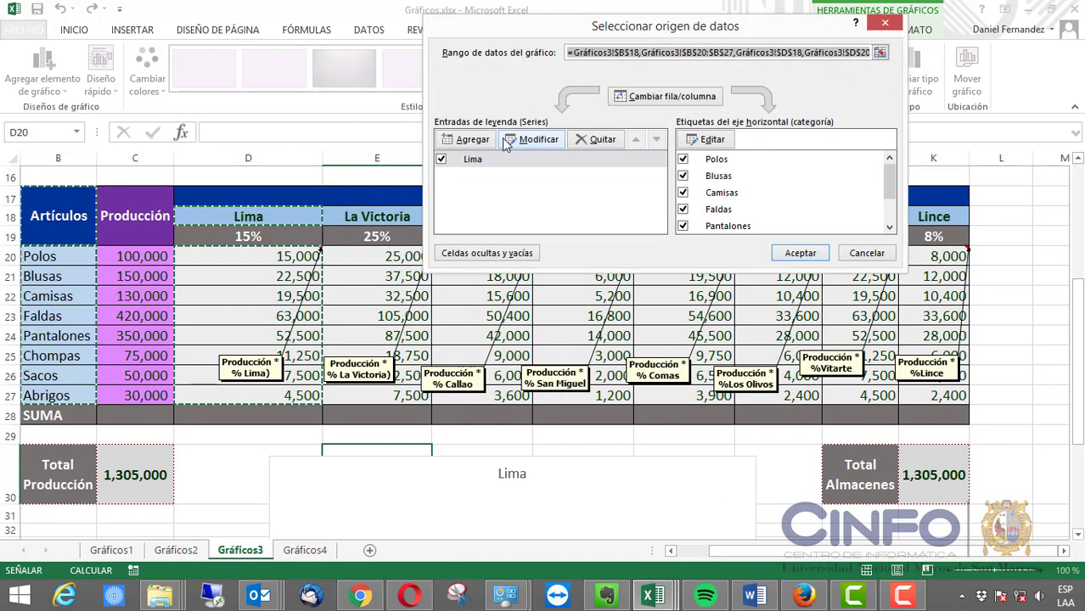
left_click(475, 142)
left_click(405, 219)
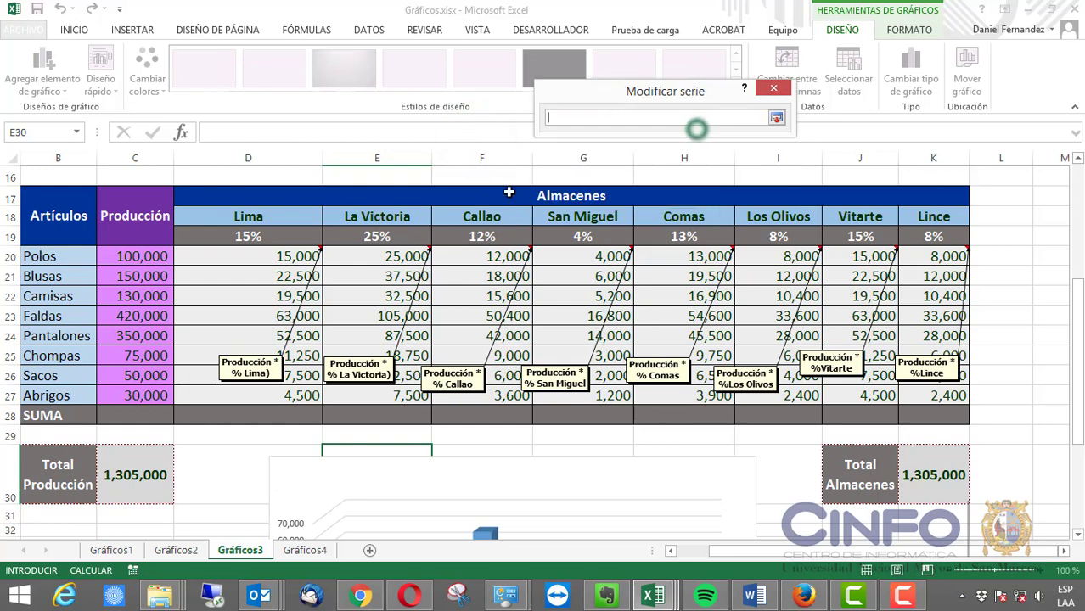
left_click(776, 118)
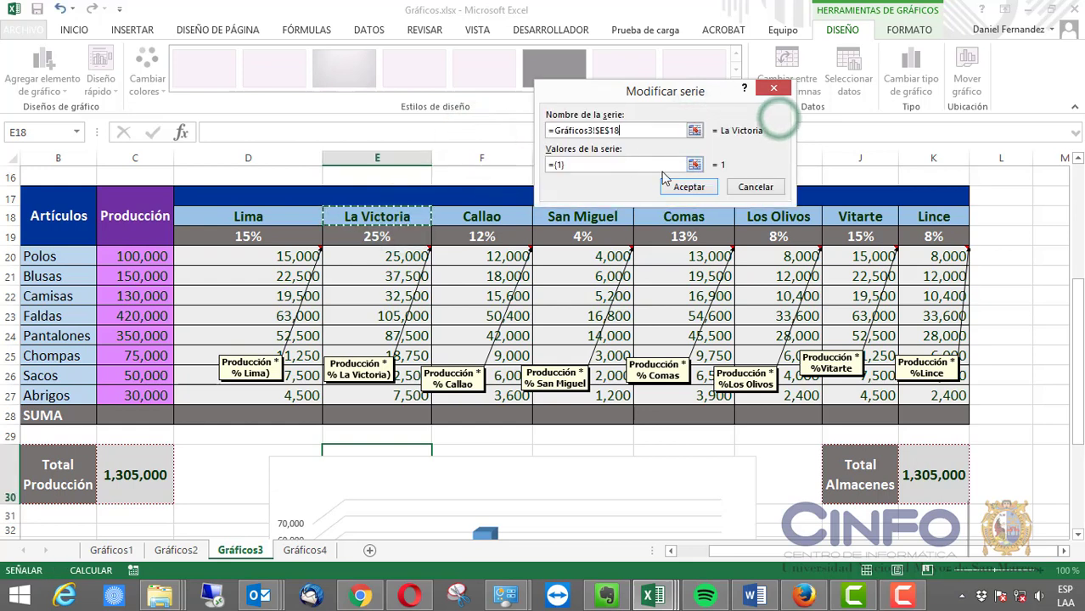
left_click(696, 165)
left_click_drag(399, 256, 409, 390)
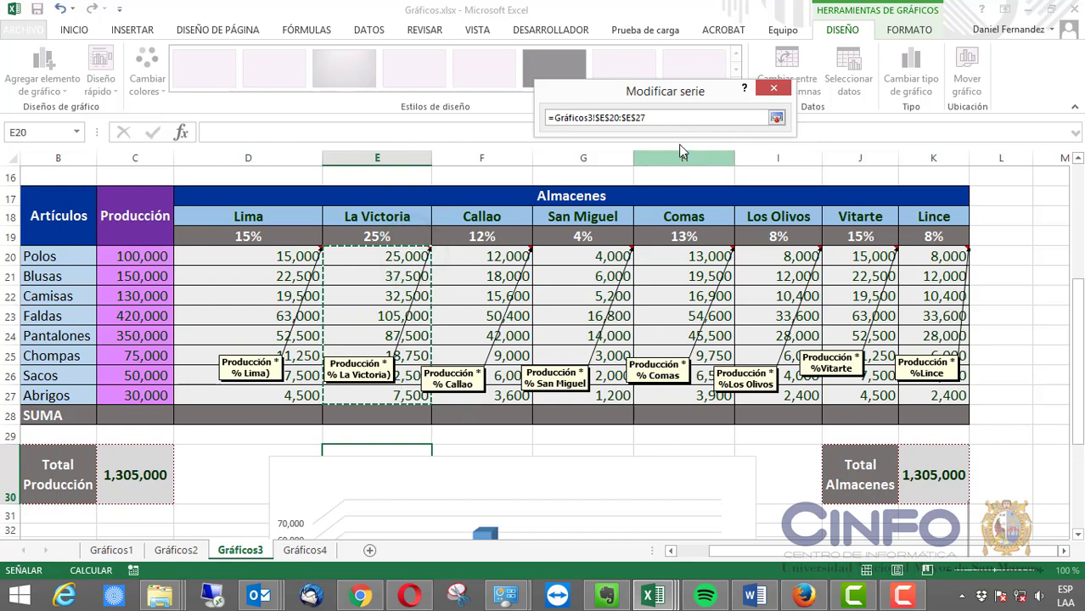
left_click(775, 118)
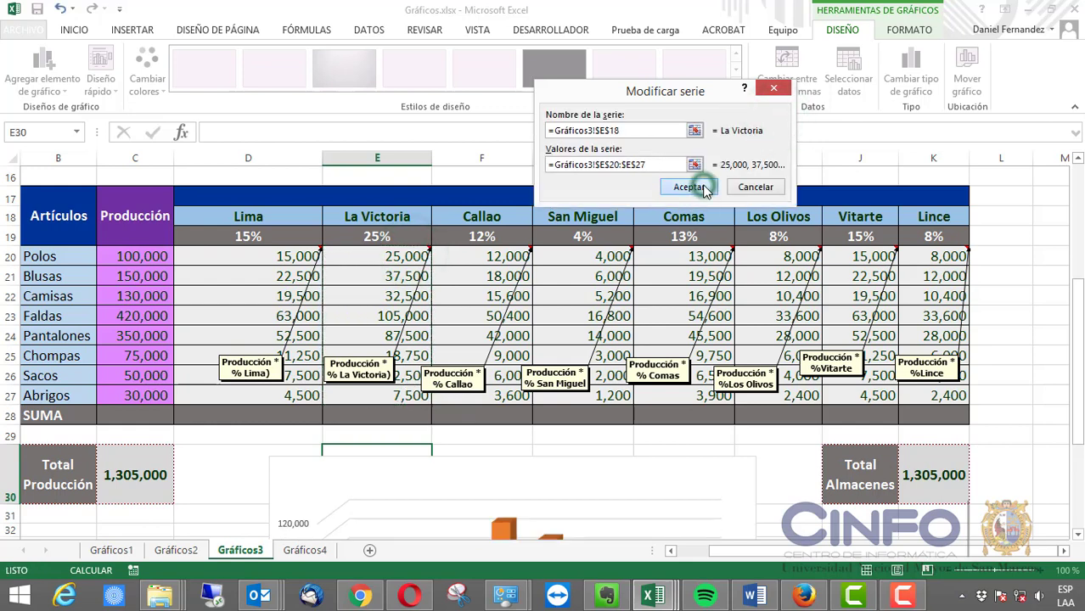
left_click(689, 188)
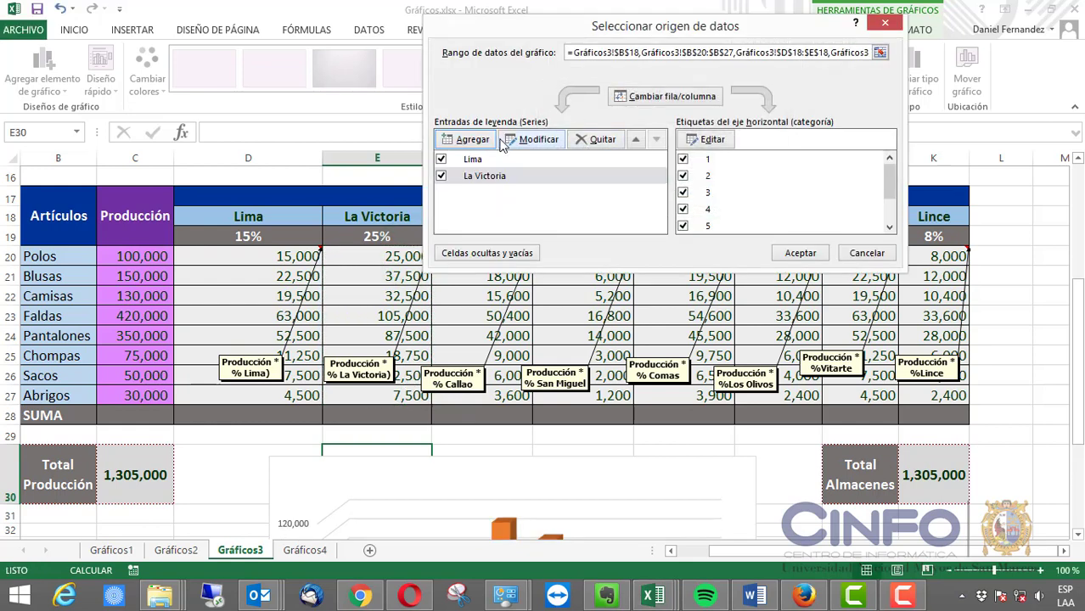
- Add the Callao series to the chart, with its name from F18 and its values from F20:F27
left_click(458, 139)
left_click(507, 217)
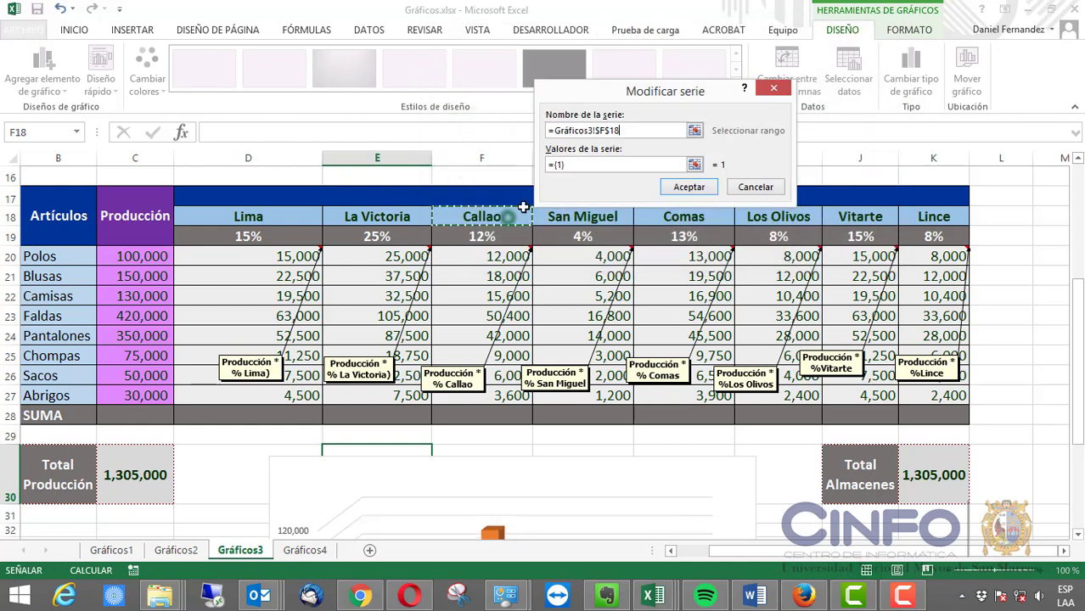
left_click(694, 164)
left_click_drag(490, 254, 491, 396)
left_click(775, 118)
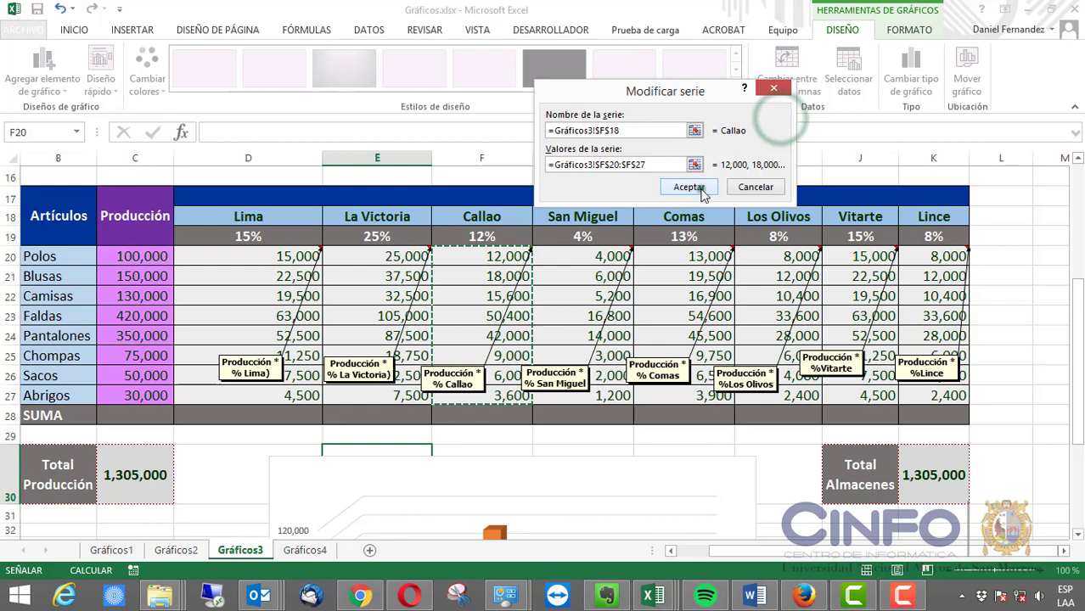
left_click(689, 186)
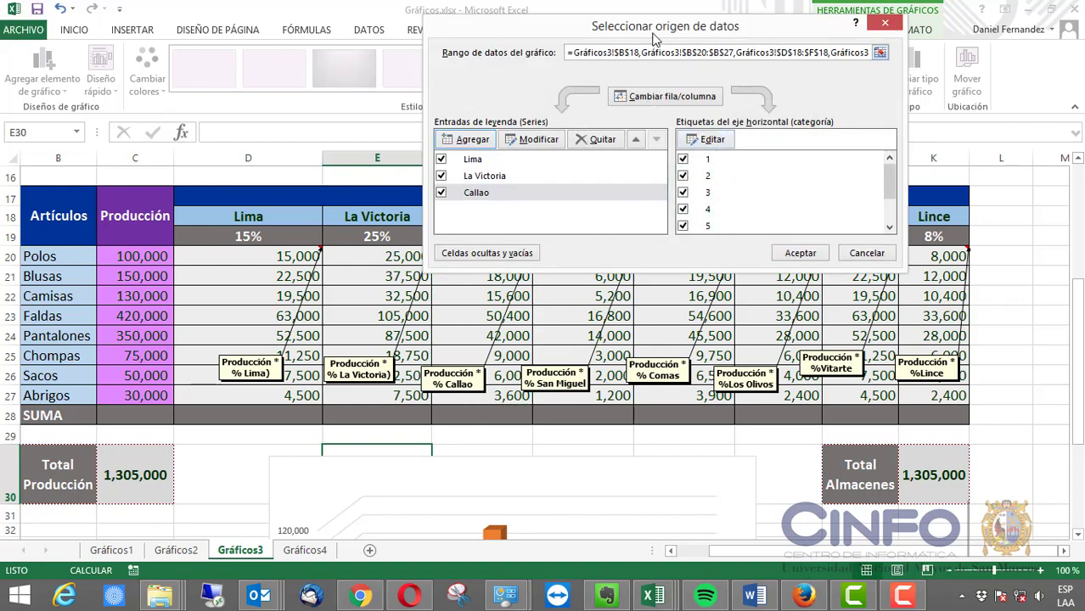
- Add the San Miguel series to the chart, with its name from G18 and its values from G20:G27
left_click_drag(653, 38, 797, 261)
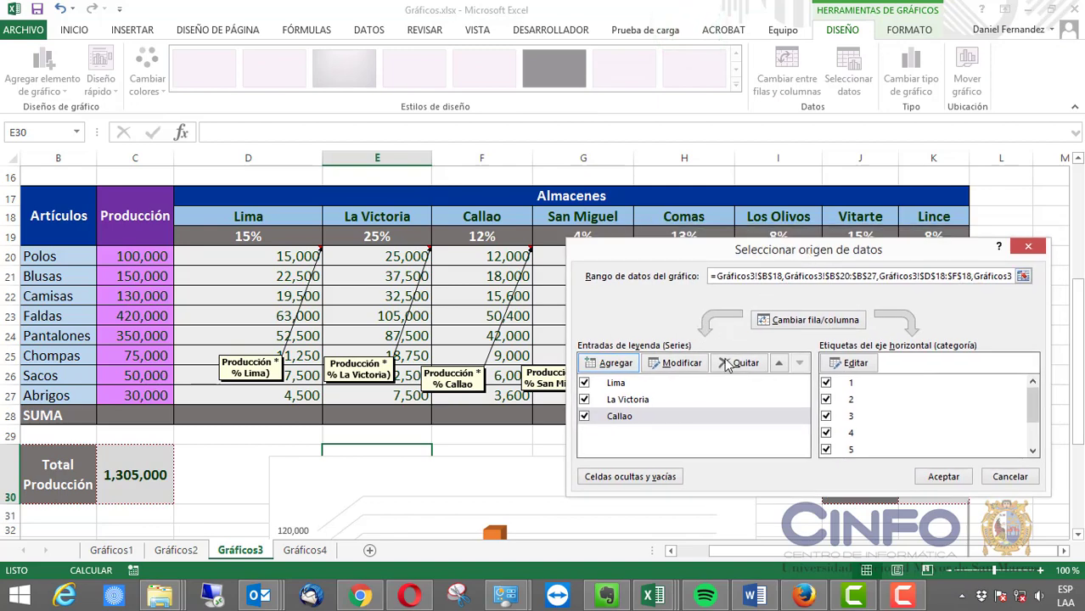
left_click(616, 364)
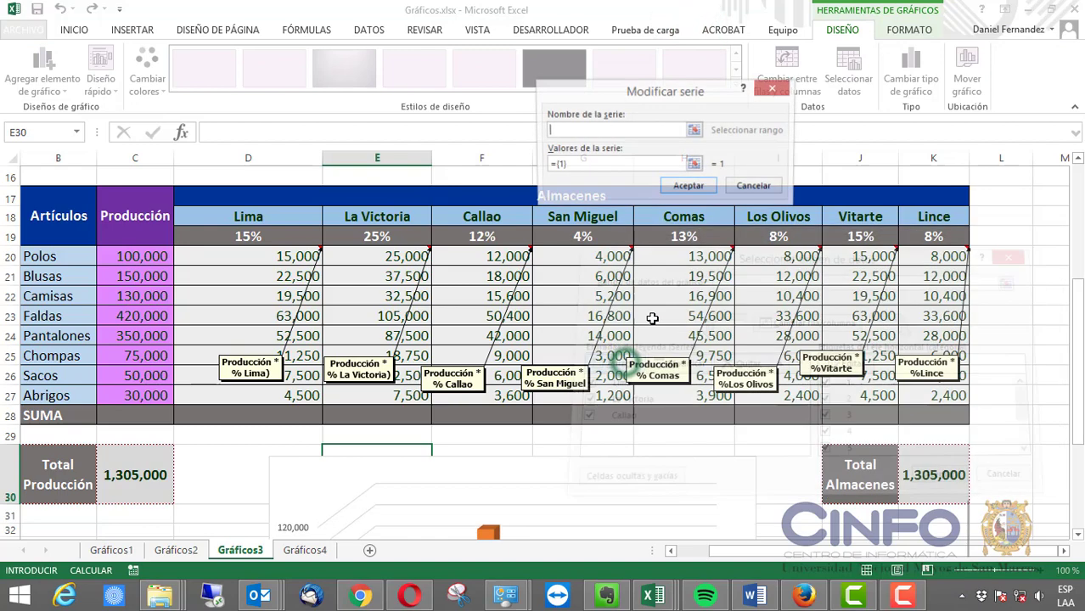
left_click(694, 127)
left_click(598, 217)
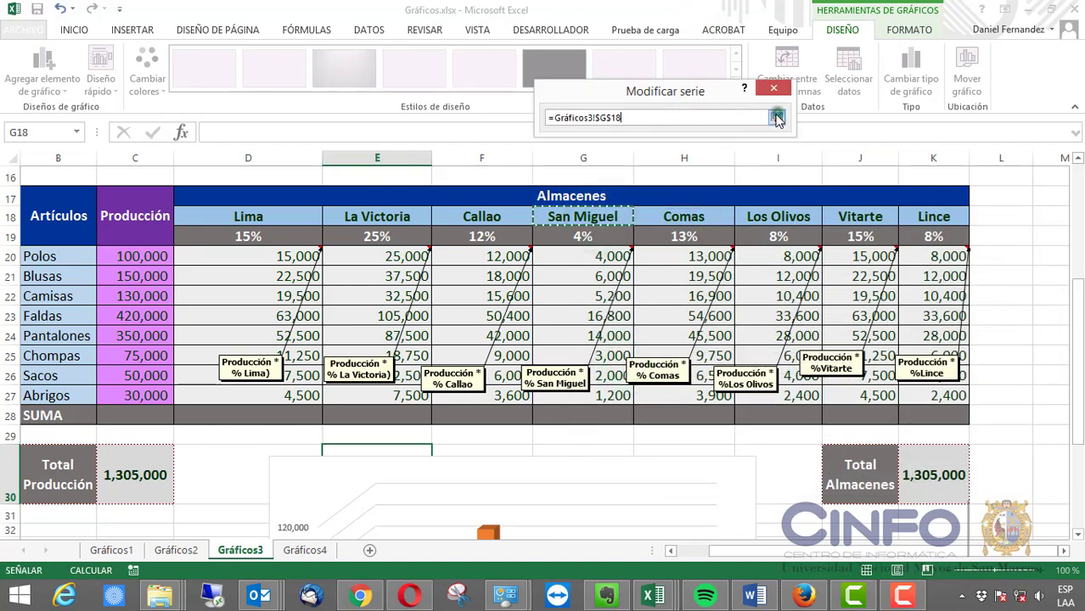
left_click(776, 117)
left_click(694, 165)
left_click_drag(585, 255, 586, 394)
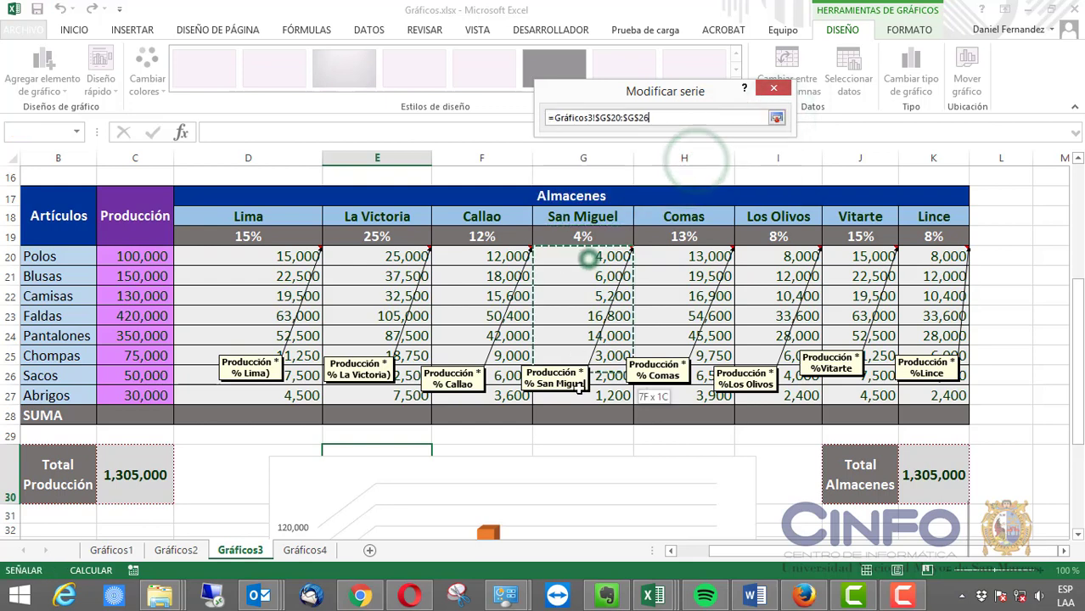
left_click(776, 117)
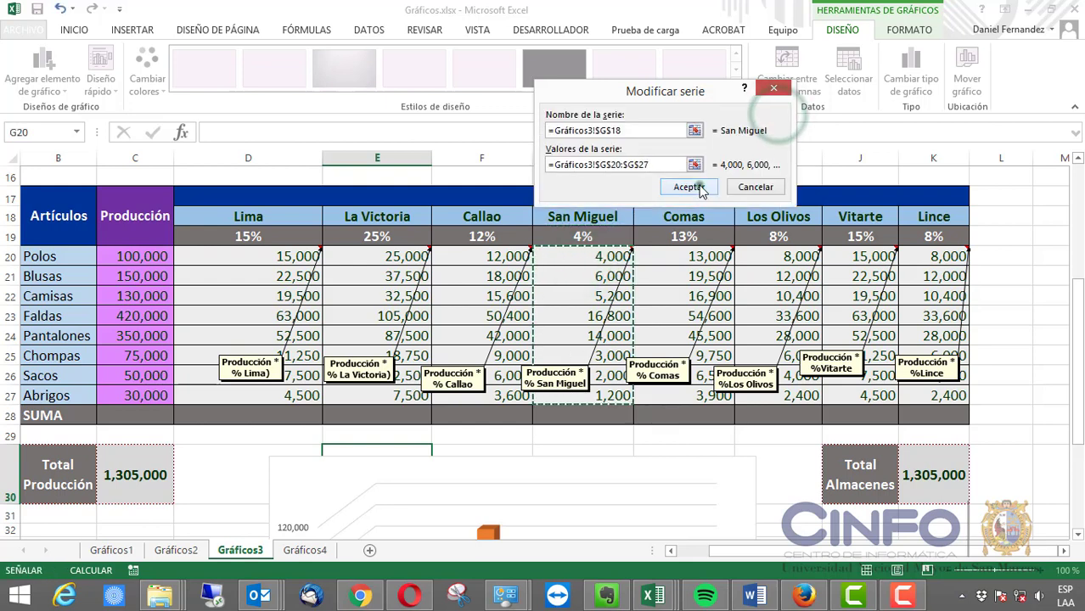
left_click(688, 184)
- Set the horizontal axis labels to the article names in B20:B27 and apply the chart's data source
left_click_drag(739, 248, 679, 120)
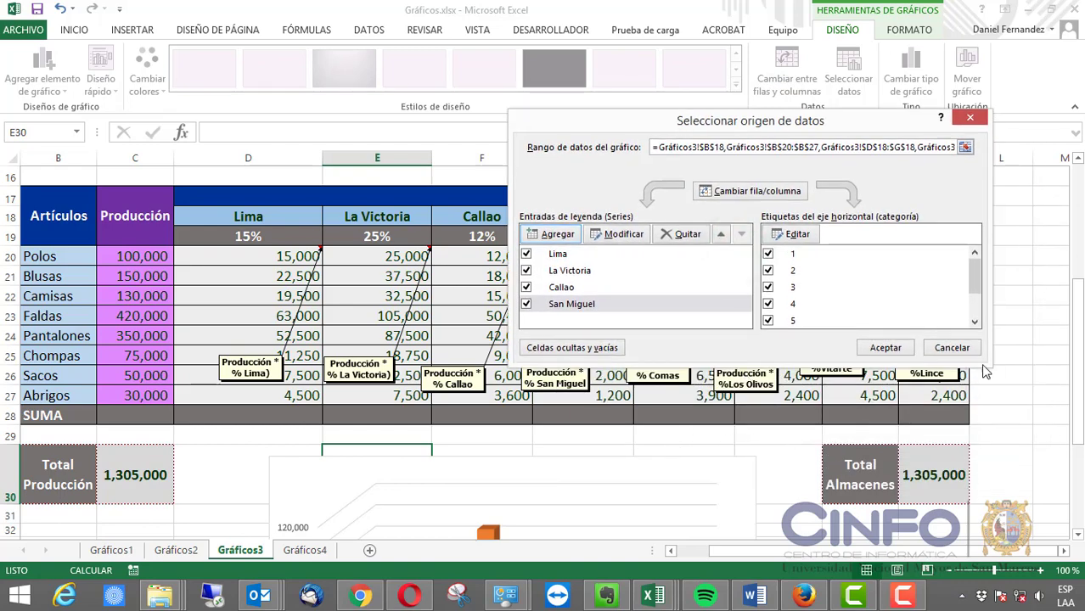
left_click(796, 235)
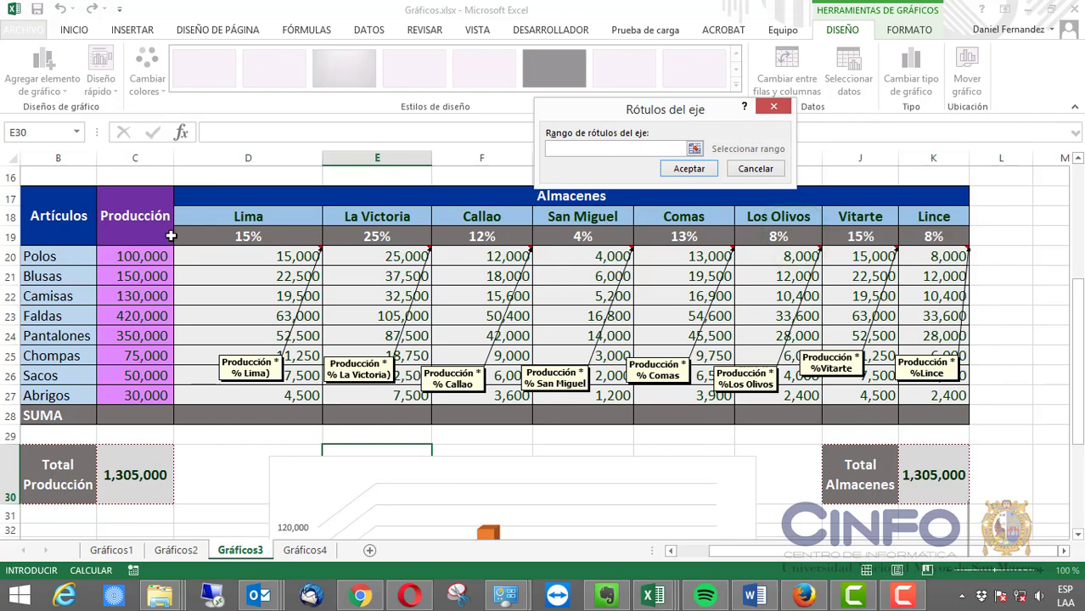
left_click_drag(88, 256, 51, 396)
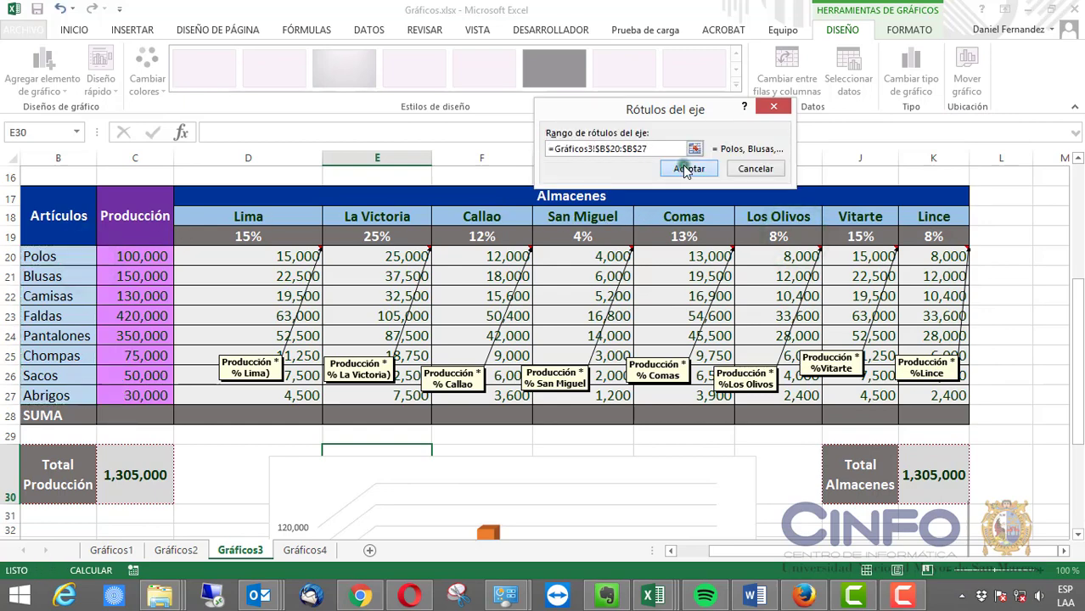
left_click(688, 168)
left_click(893, 348)
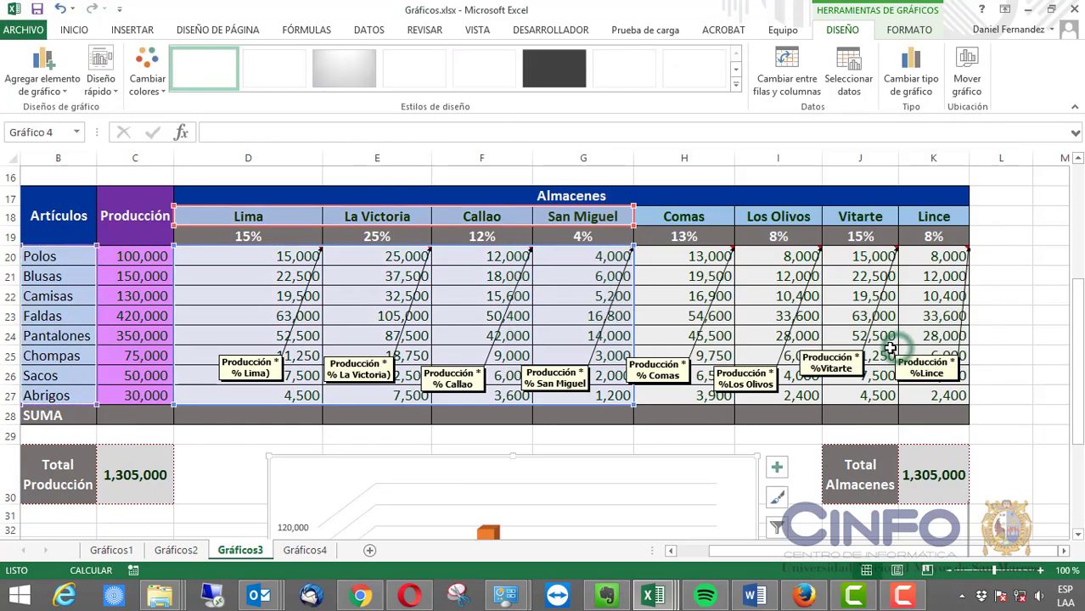
- Enlarge the 3-D column chart below the table until all four warehouse names fit on the depth axis
scroll(812, 396, "down", 2)
scroll(812, 396, "down", 2)
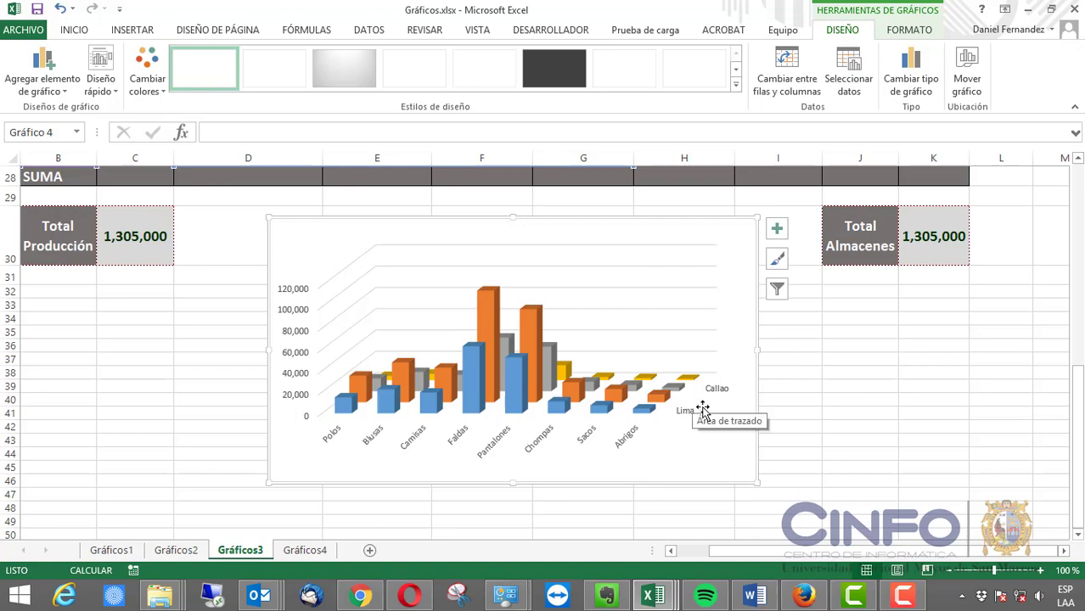
left_click_drag(758, 483, 861, 526)
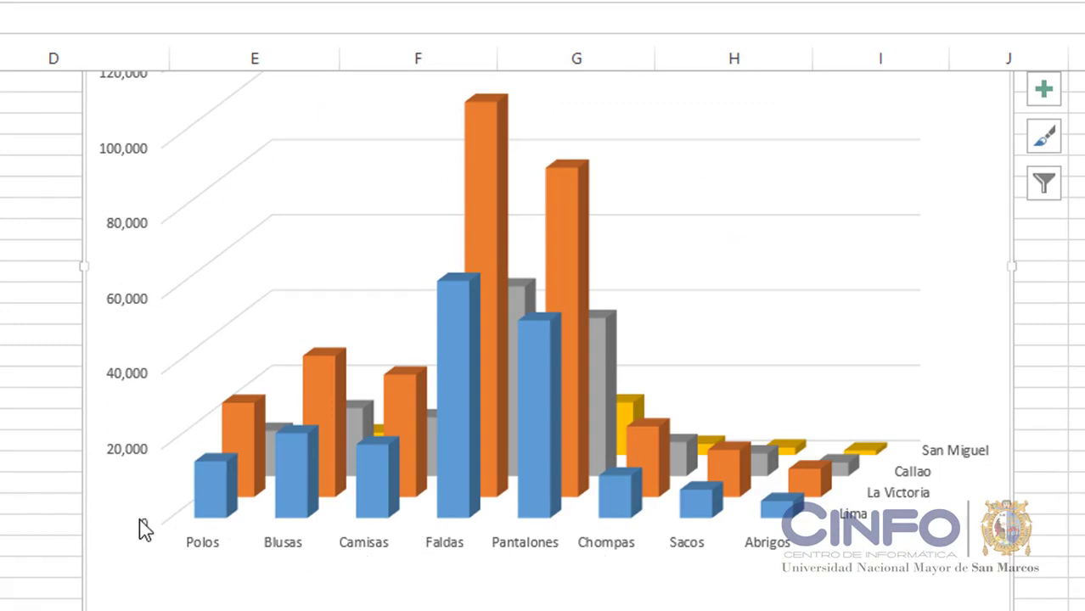
scroll(143, 527, "up", 1)
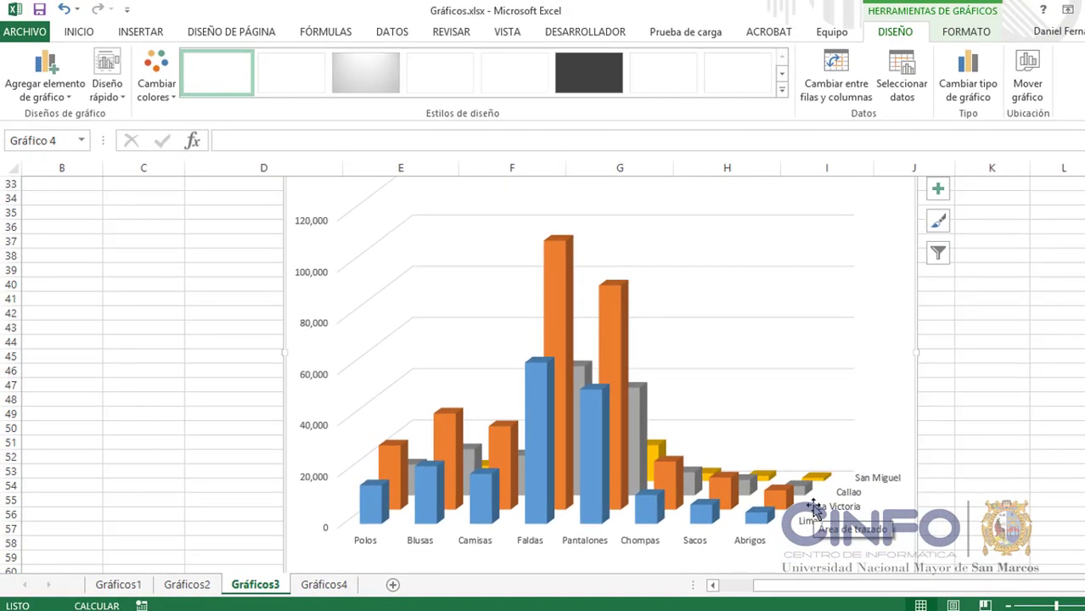
- Add a legend on the right side of the 3-D column chart
left_click(47, 83)
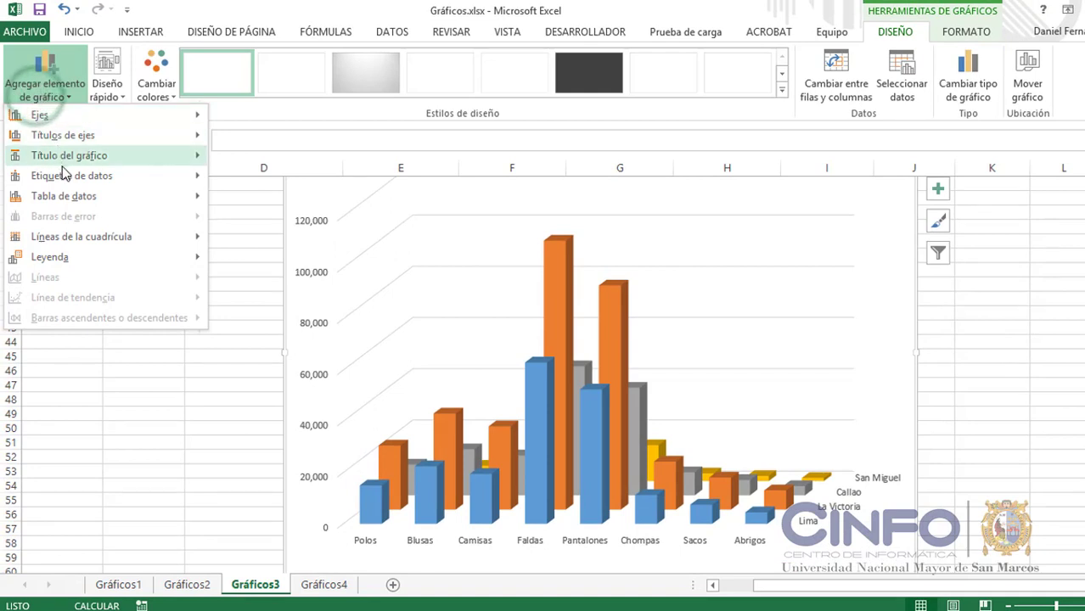
mouse_move(64, 173)
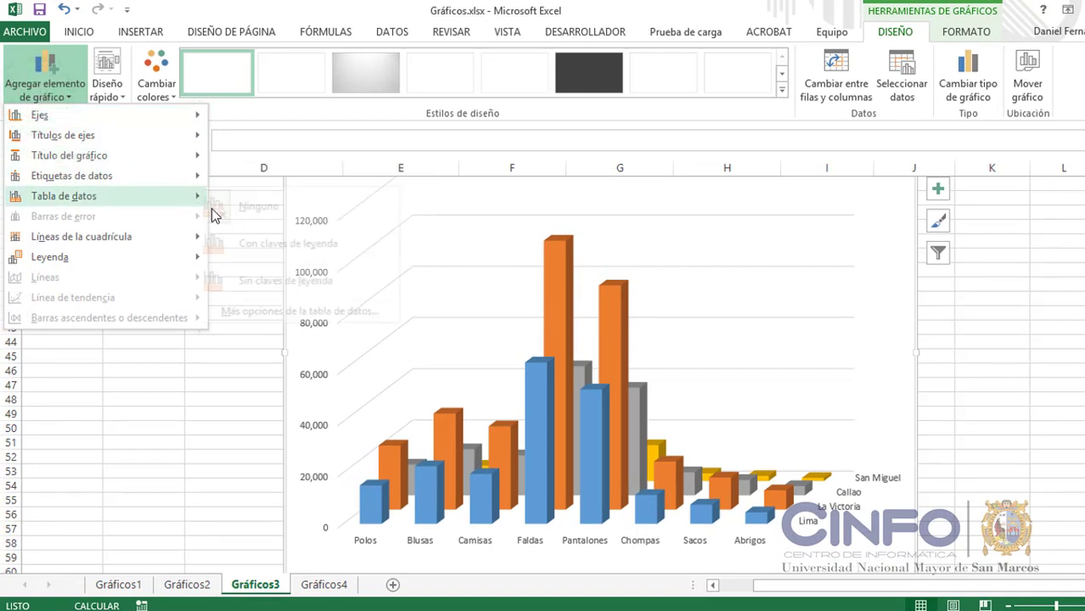
mouse_move(209, 212)
mouse_move(177, 256)
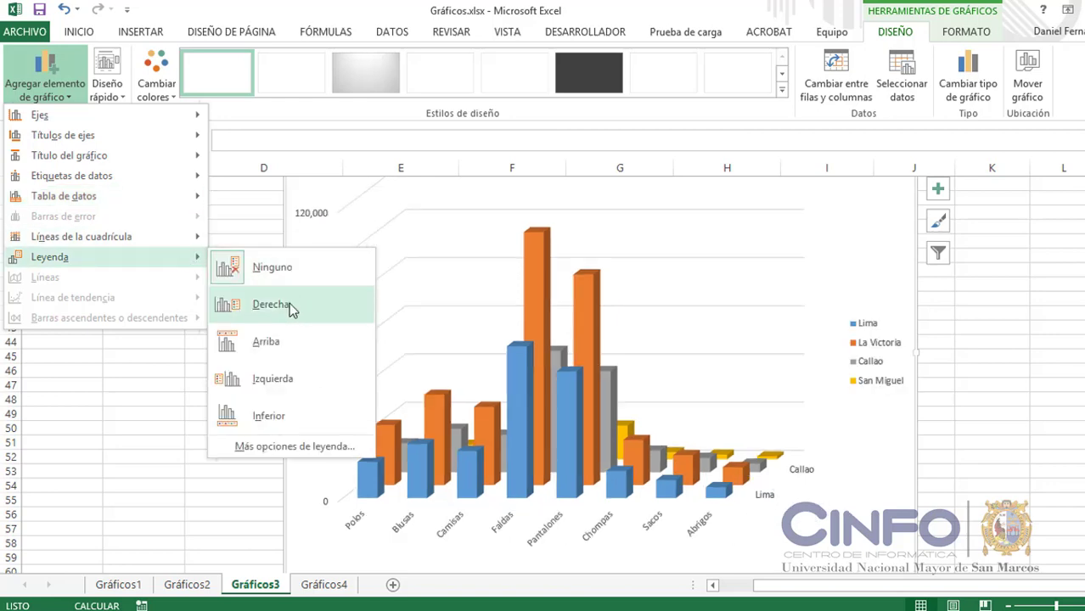
left_click(288, 304)
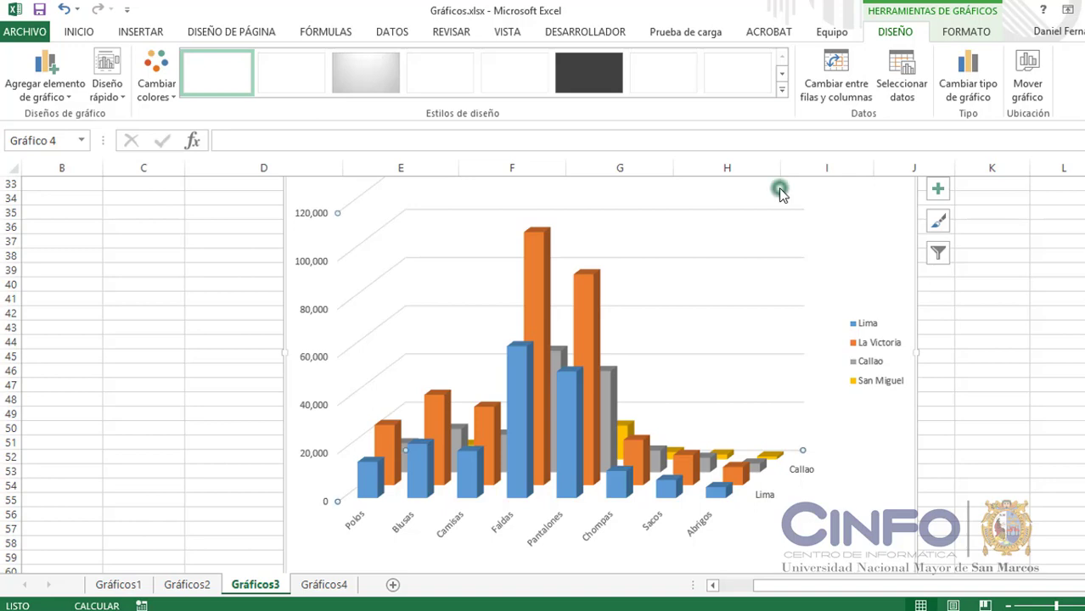
- Apply the dark chart style Estilo 9 and recolour the series with the green, blue and yellow multicolour palette
left_click(782, 88)
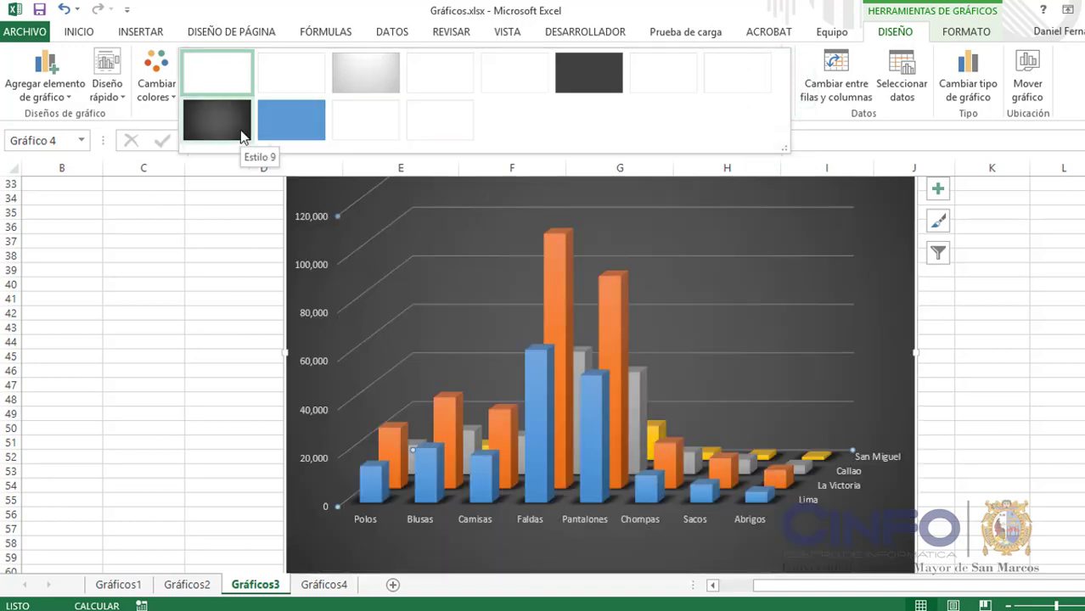
left_click(242, 137)
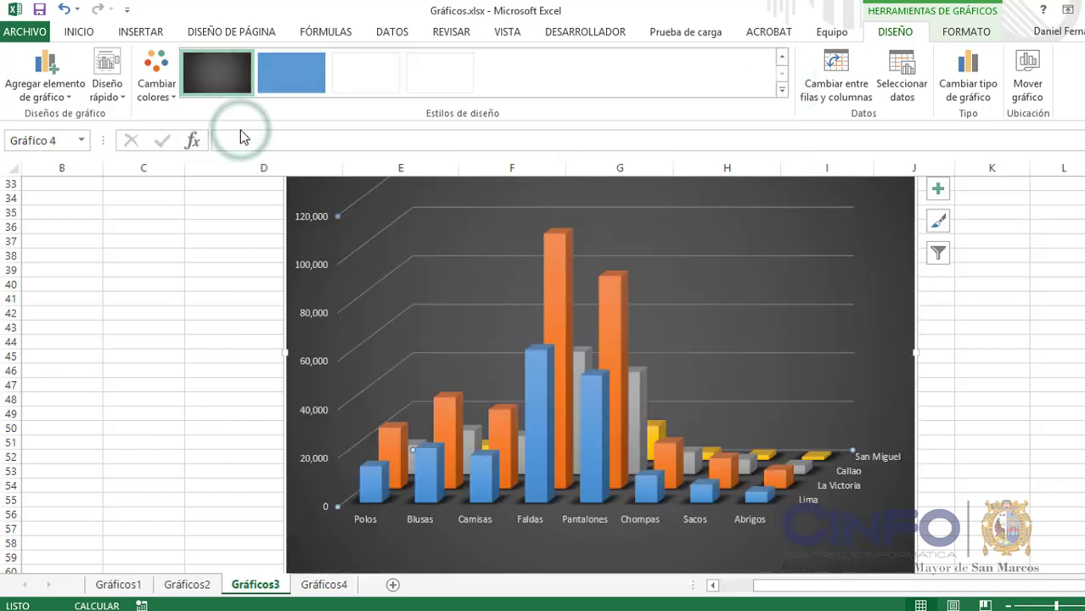
left_click(158, 94)
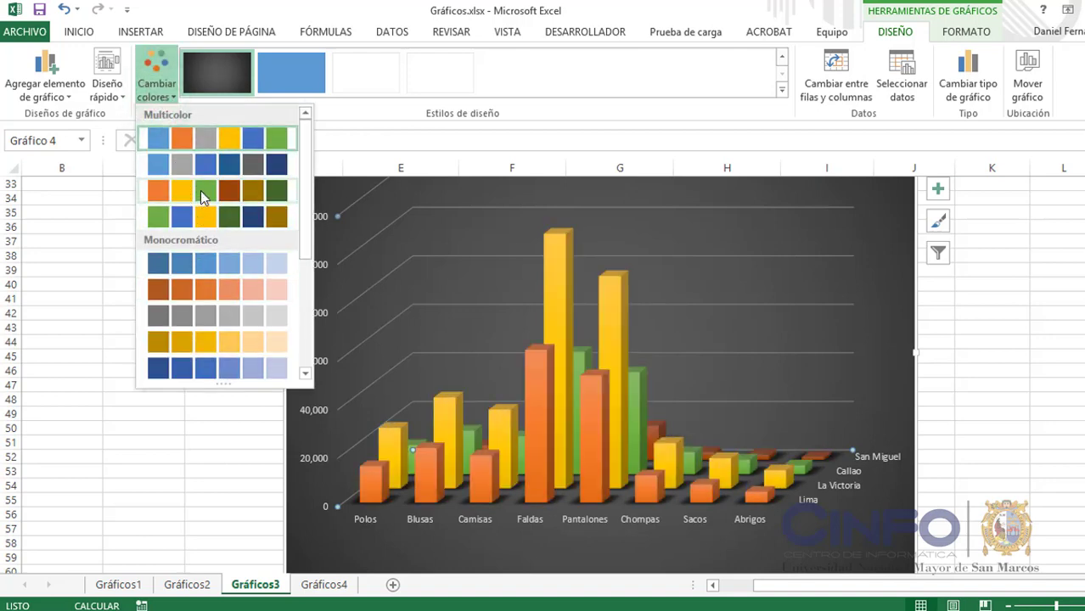
left_click(203, 213)
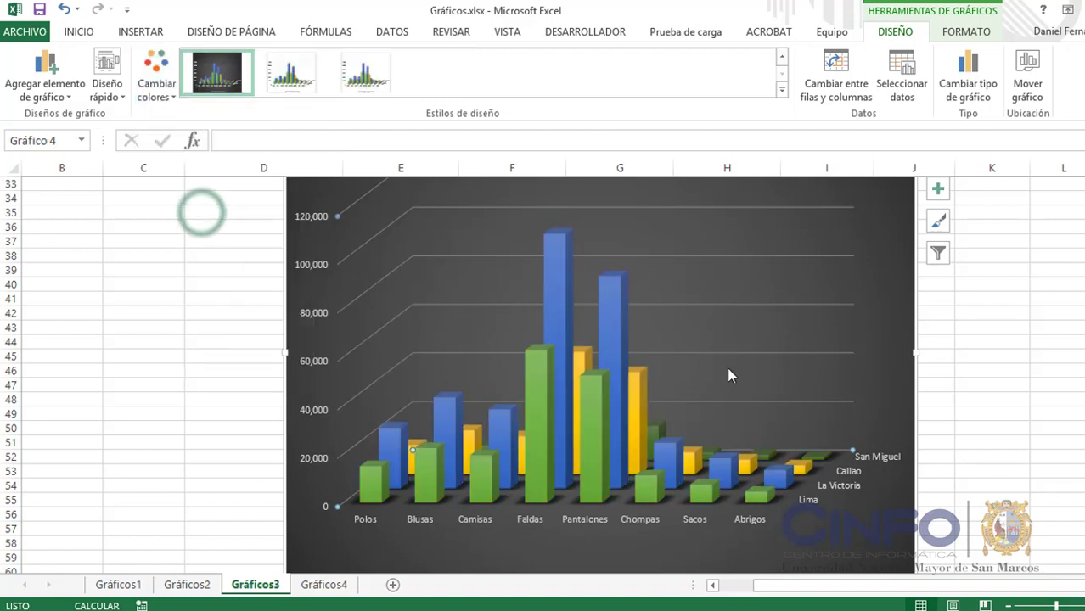
- Insert an empty 2-D clustered column chart on the Gráficos4 sheet
scroll(835, 427, "down", 1)
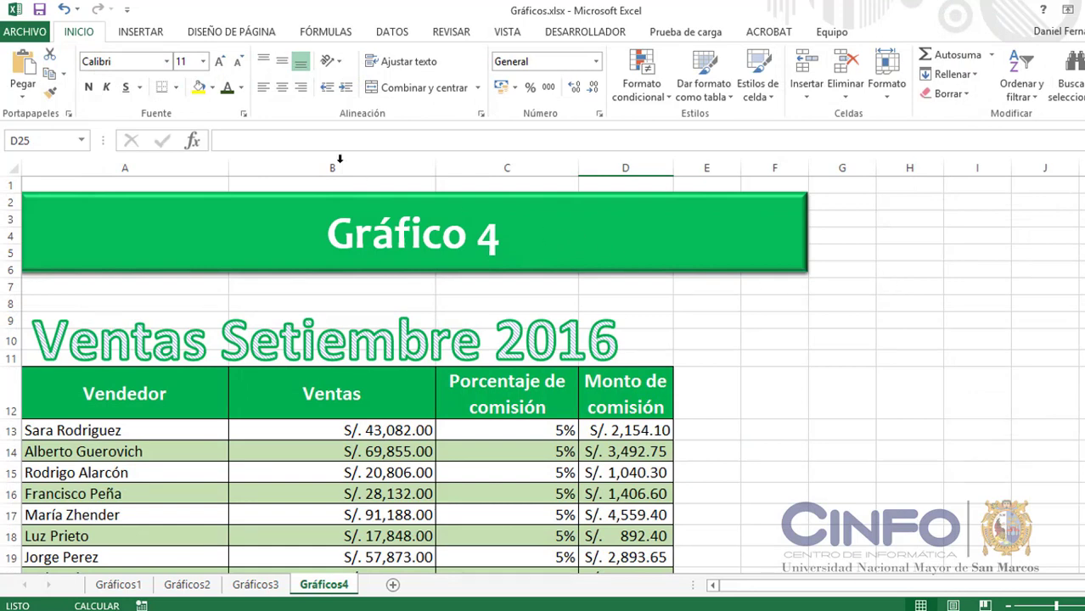
left_click(140, 33)
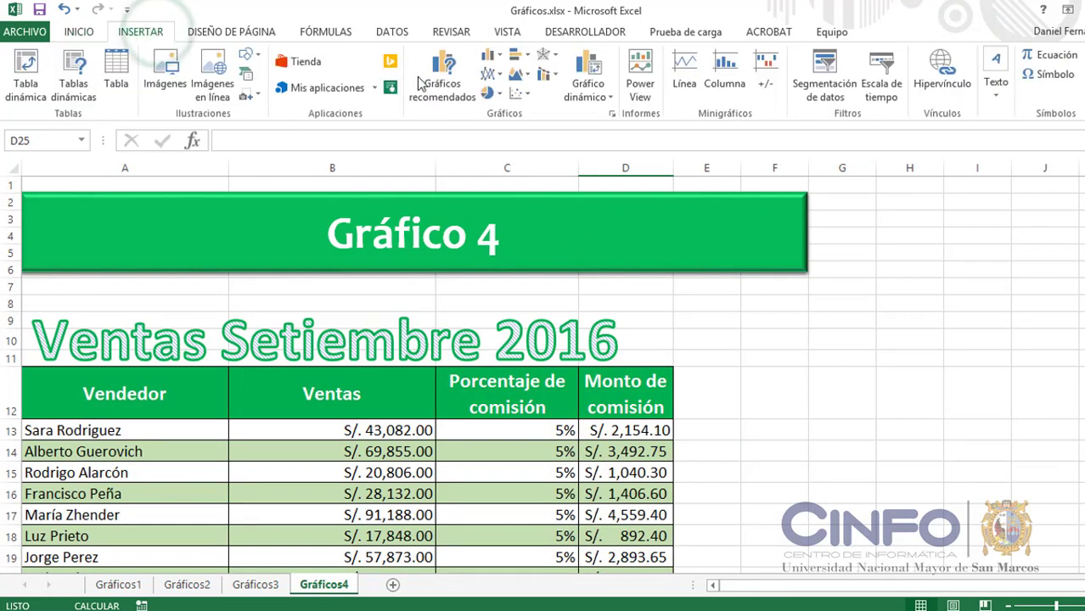
left_click(496, 57)
left_click(503, 104)
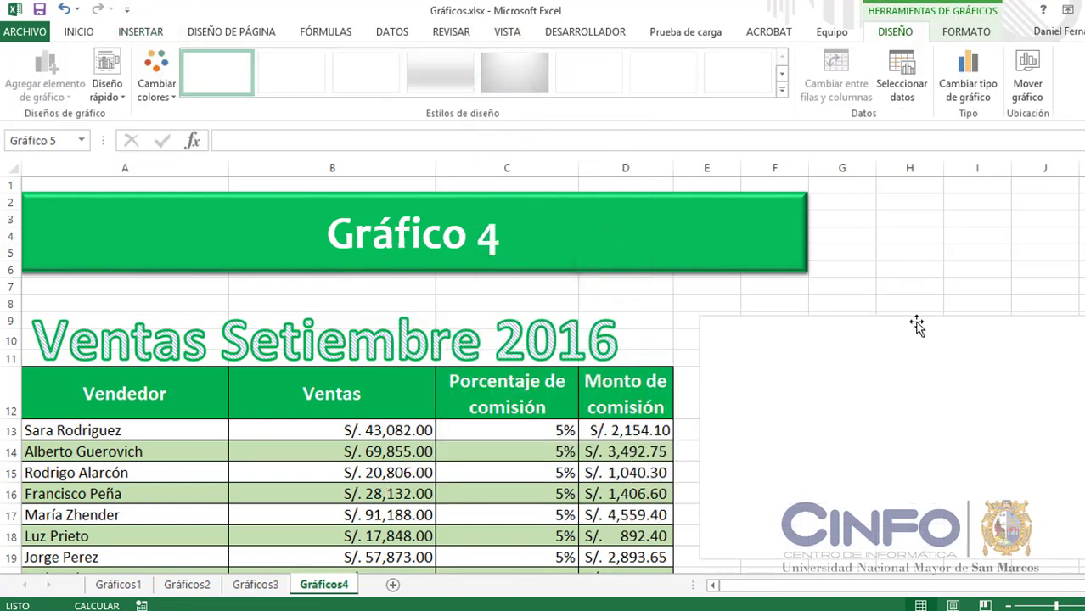
- Open the new chart's data source and add a series named VENTASSETIEMBRE with the September sales in B13:B22 as values
scroll(521, 350, "down", 4)
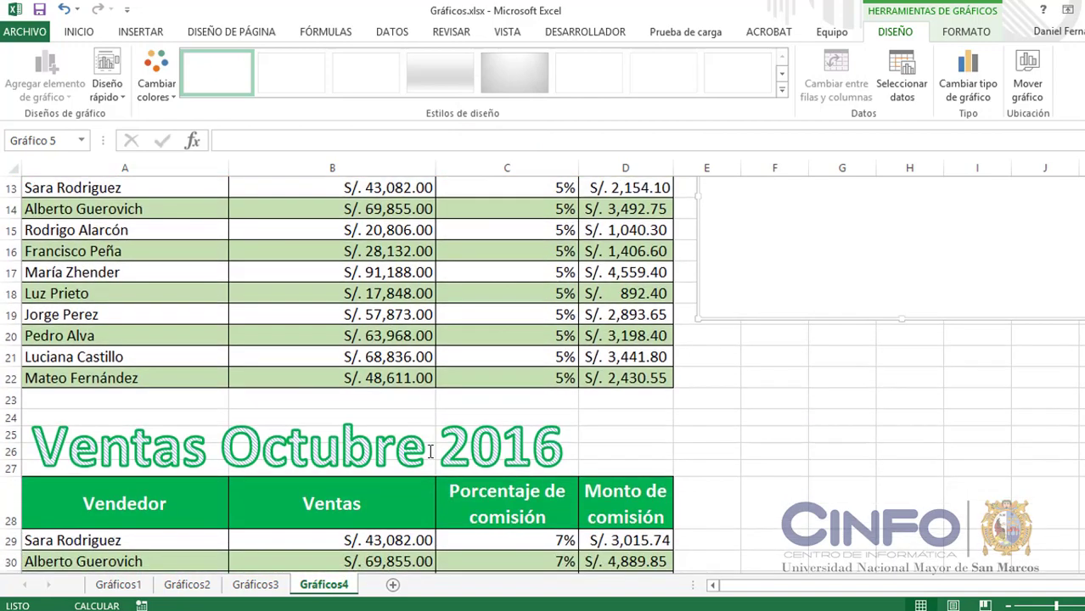
scroll(599, 382, "up", 2)
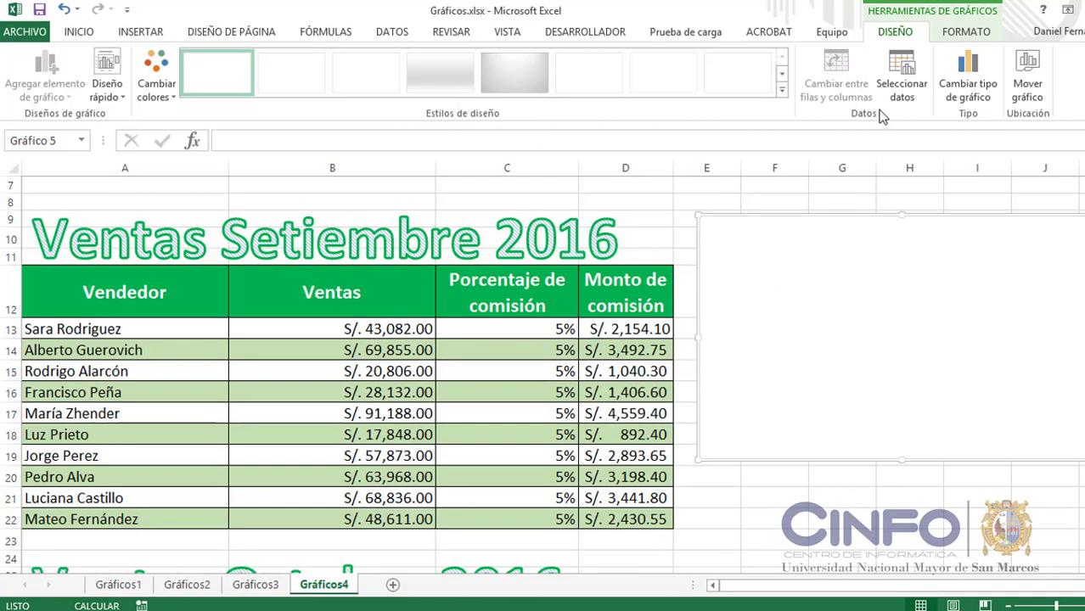
left_click(902, 89)
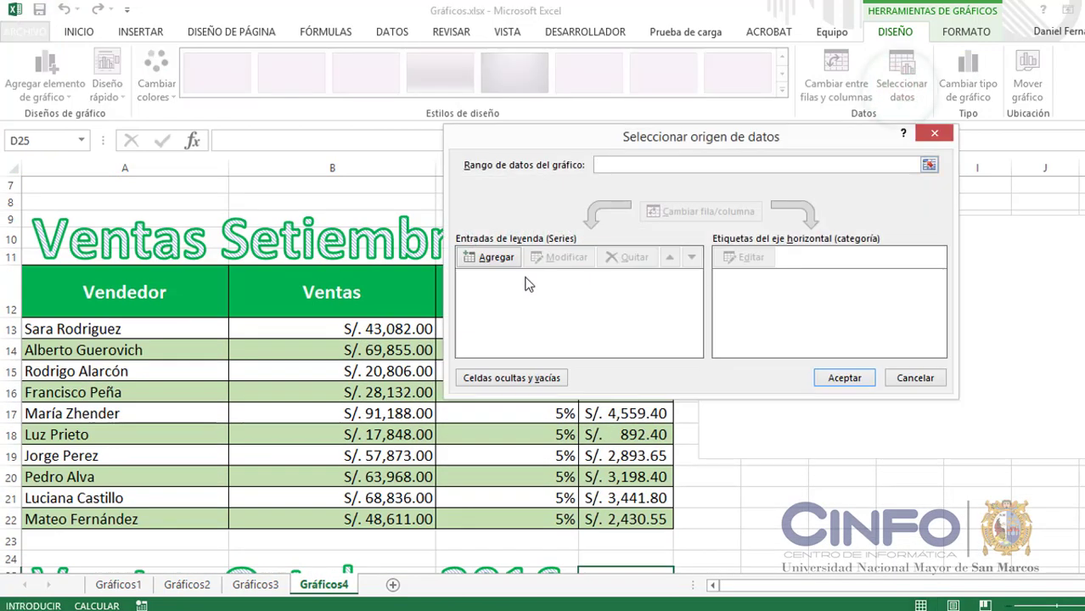
left_click(500, 259)
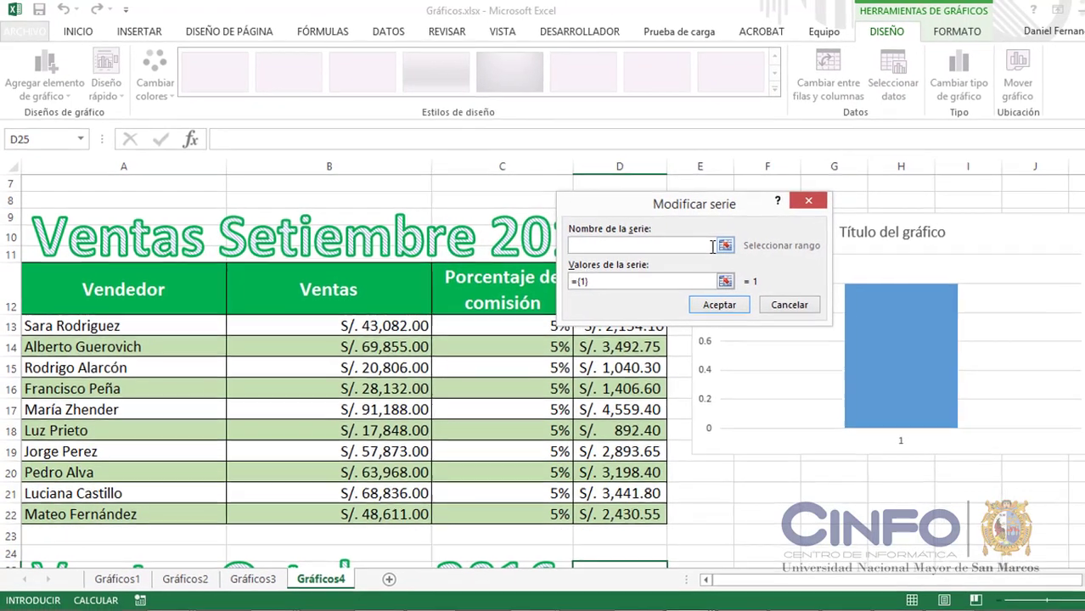
type("VENTAS S")
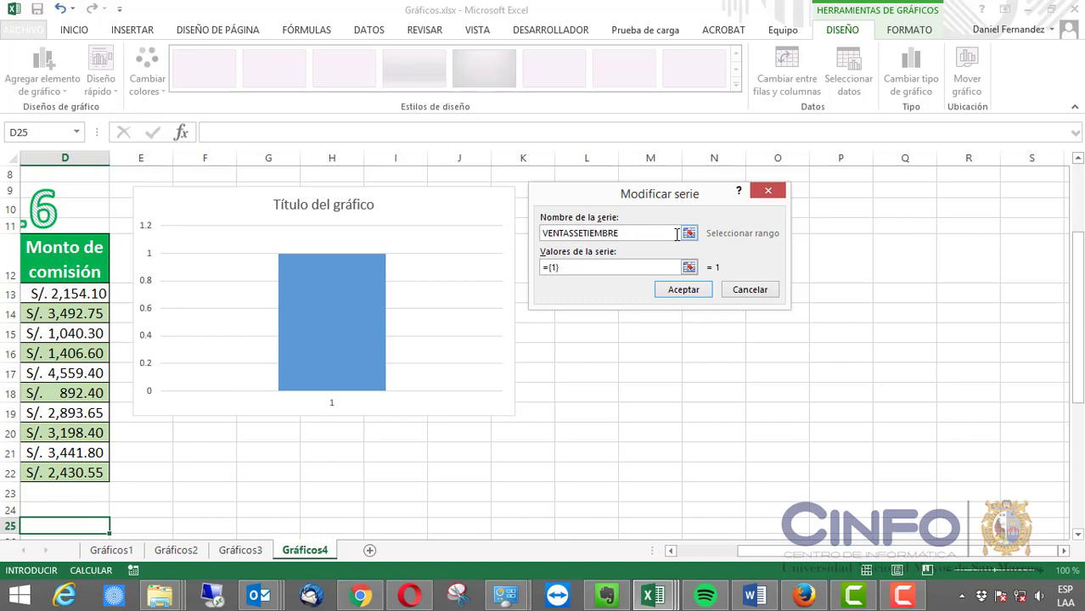
left_click(688, 268)
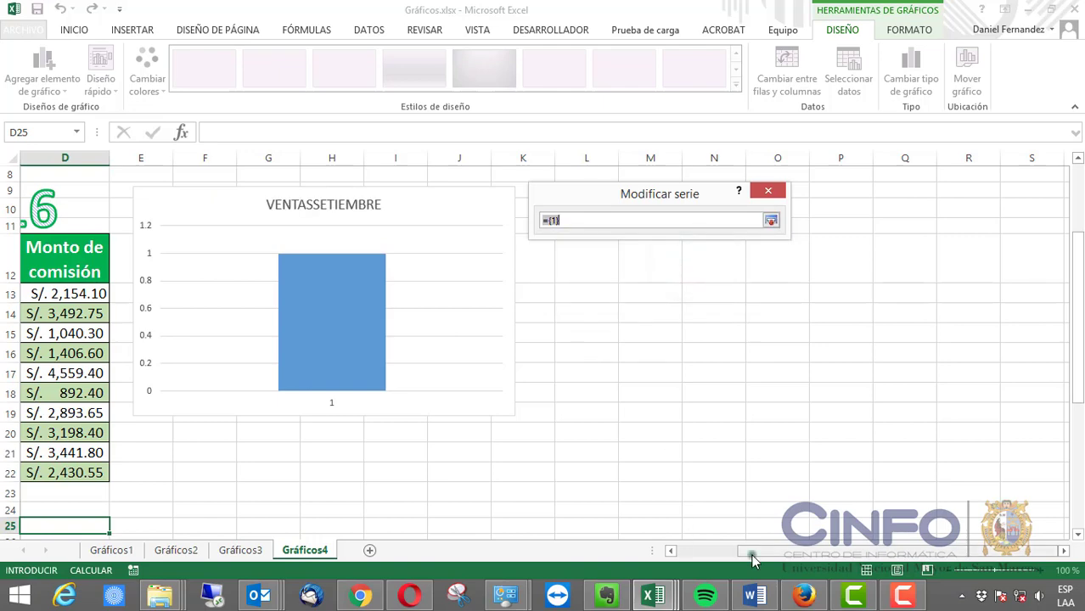
left_click_drag(750, 552, 647, 557)
left_click_drag(334, 293, 391, 473)
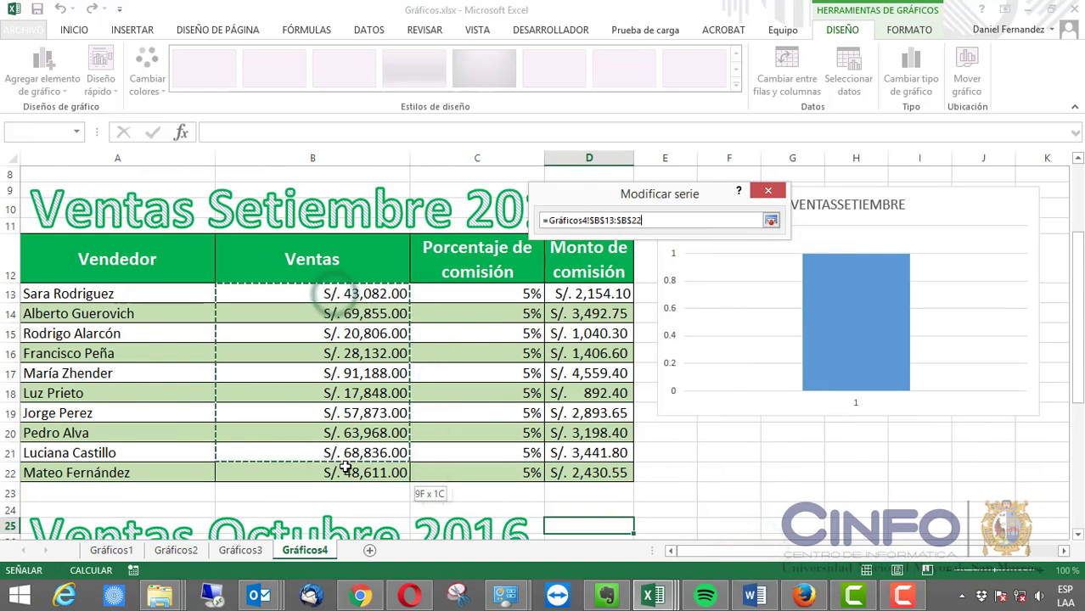
left_click(770, 221)
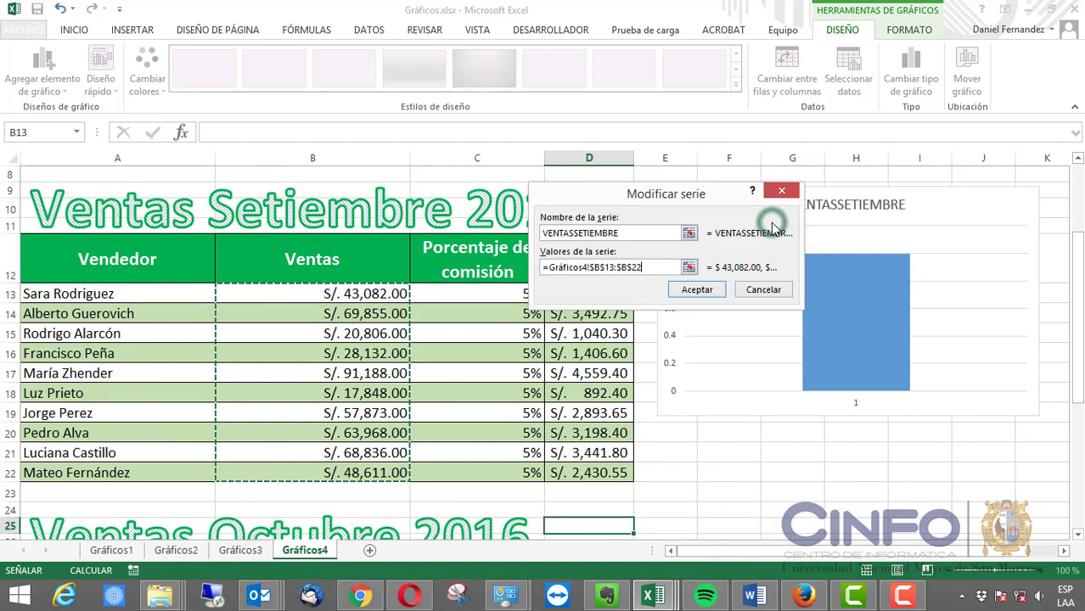
left_click(697, 289)
- Set the horizontal axis labels to the vendor names in A13:A22
left_click(706, 245)
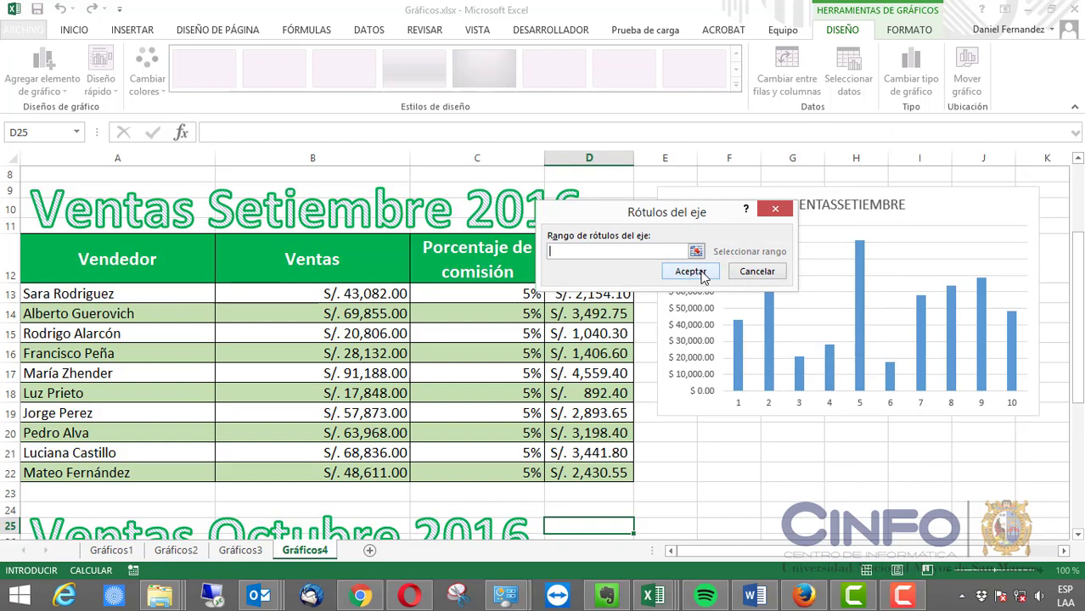
left_click(696, 251)
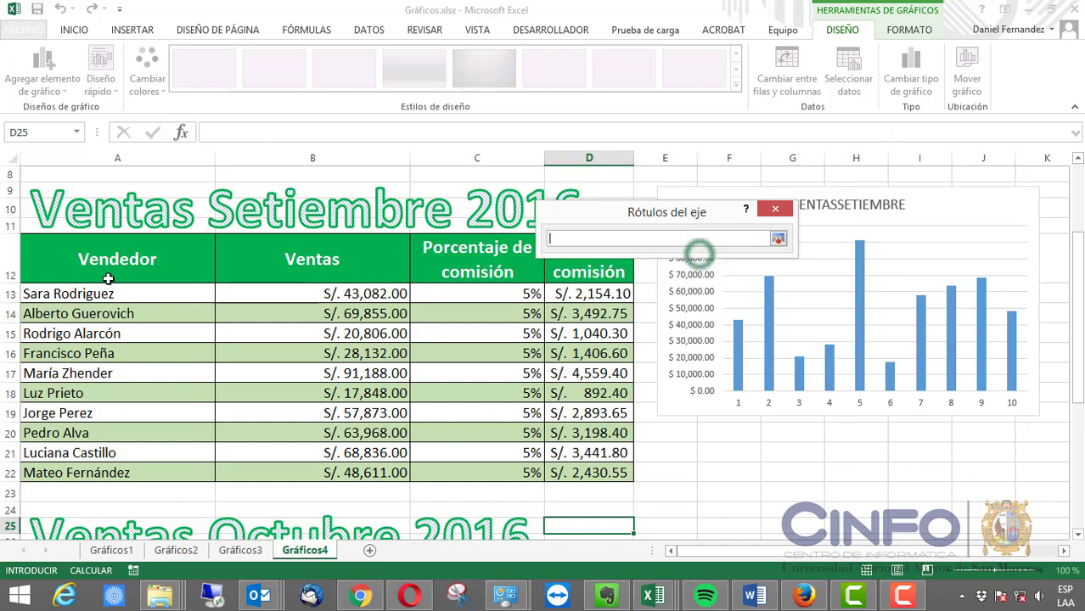
left_click_drag(108, 294, 115, 473)
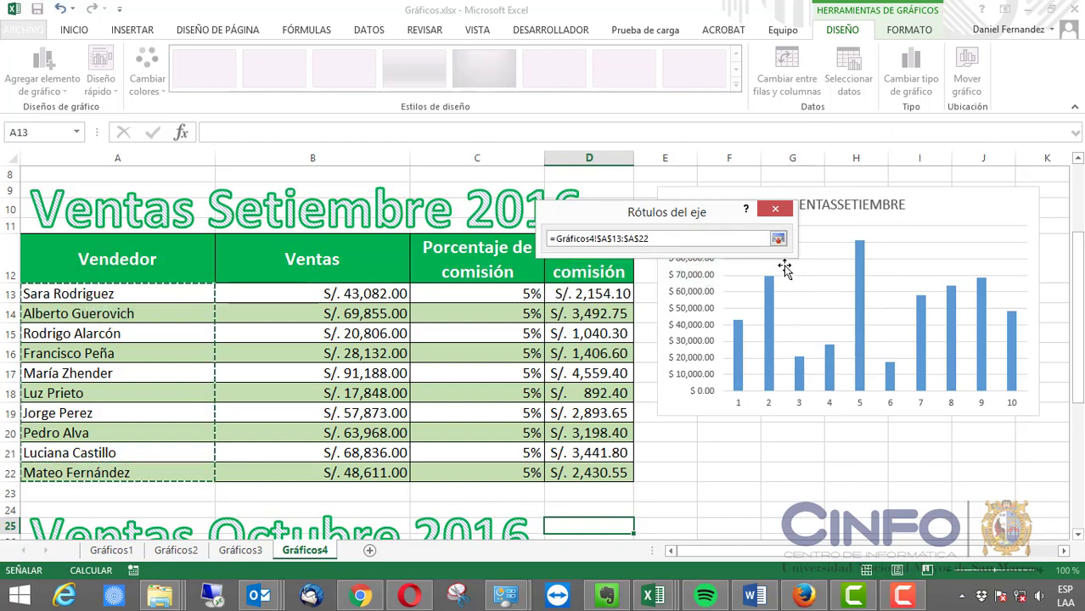
left_click(779, 239)
left_click(690, 271)
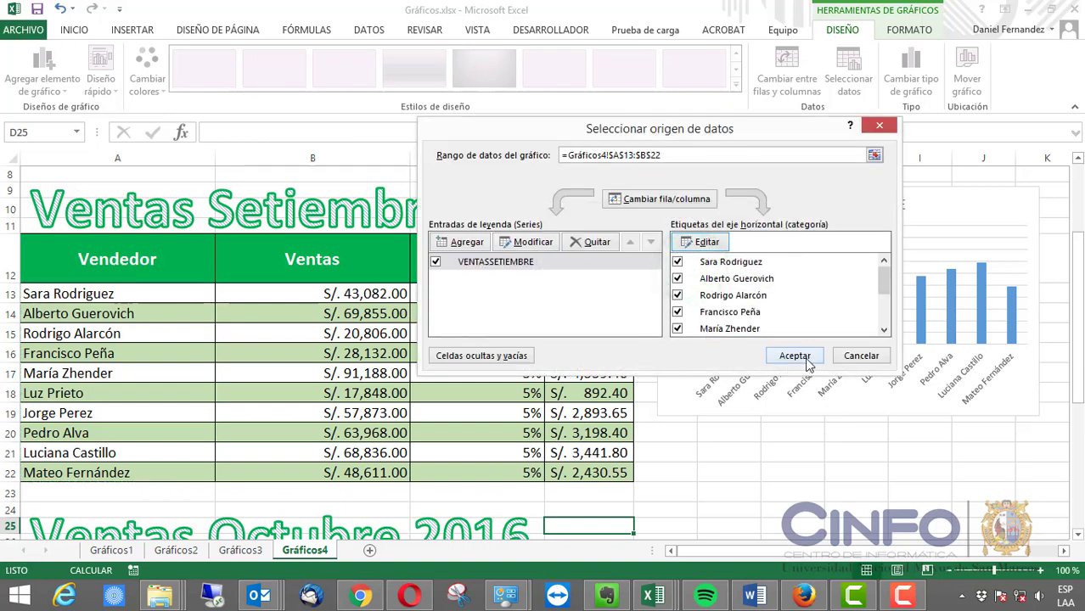
- Add a second data series named VentasOctubre to the chart, with the October sales in B29:B38 as values
left_click(465, 242)
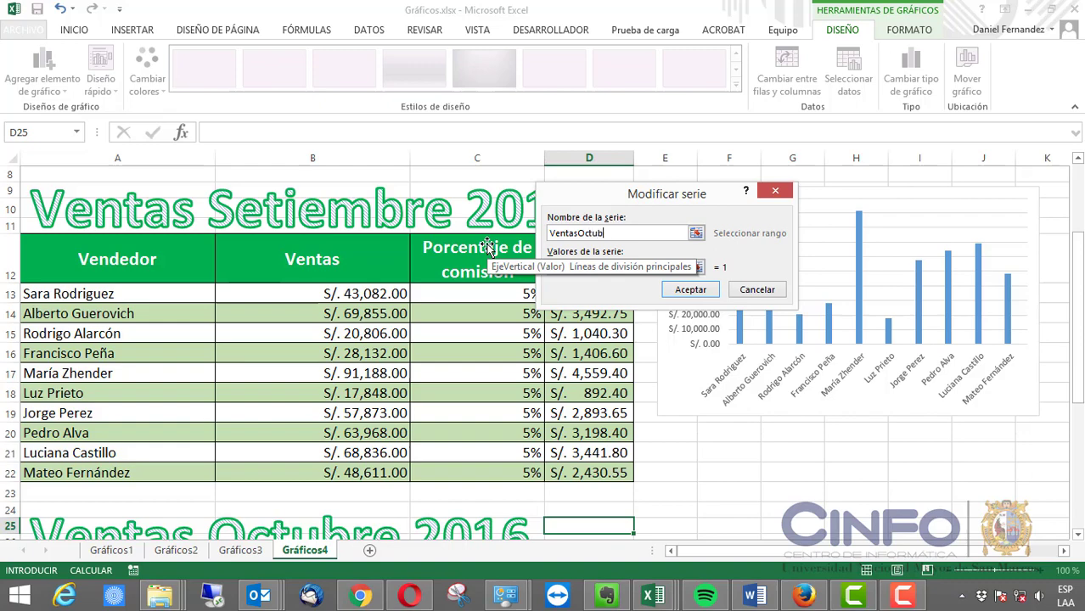
left_click(696, 268)
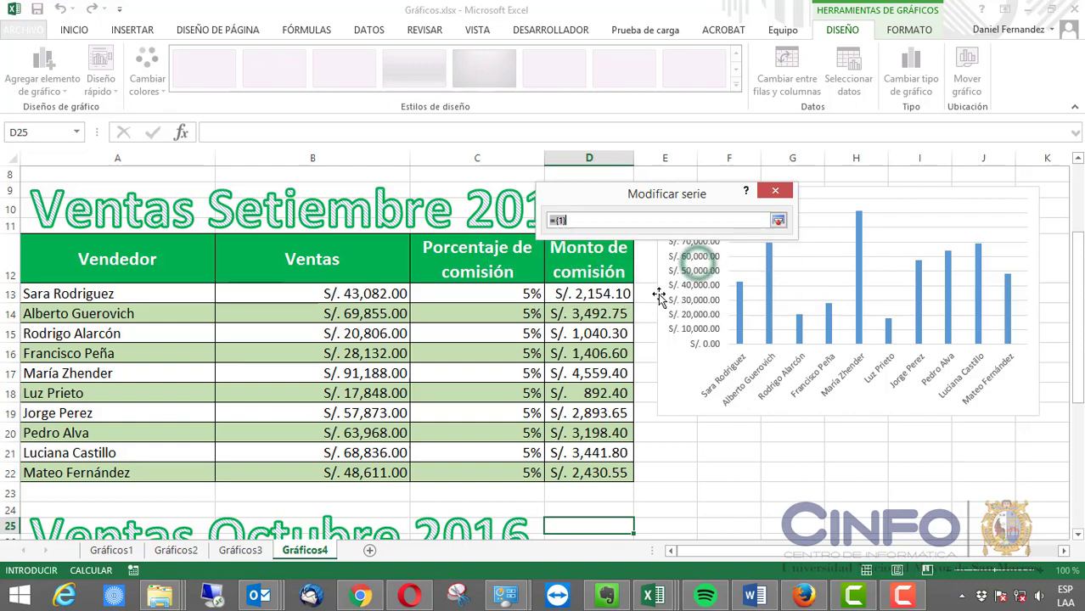
scroll(637, 357, "down", 5)
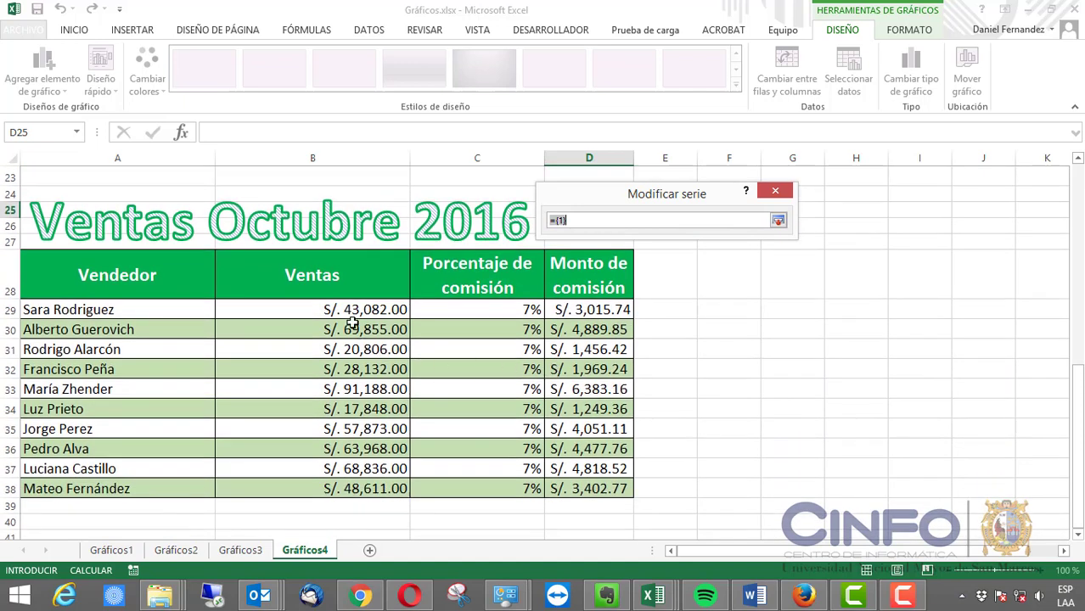
left_click_drag(351, 309, 353, 485)
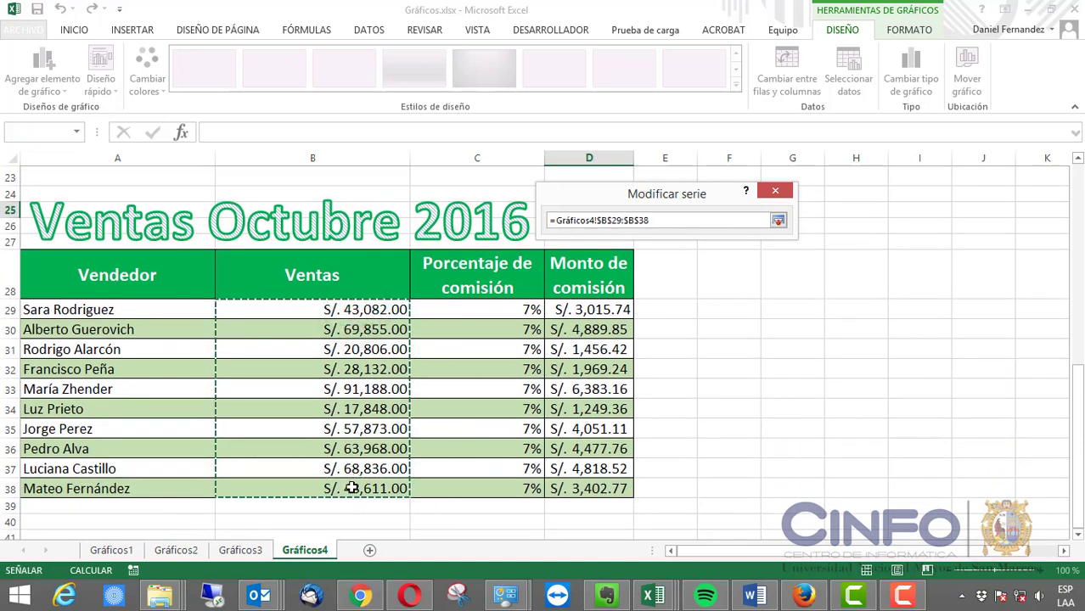
left_click(778, 220)
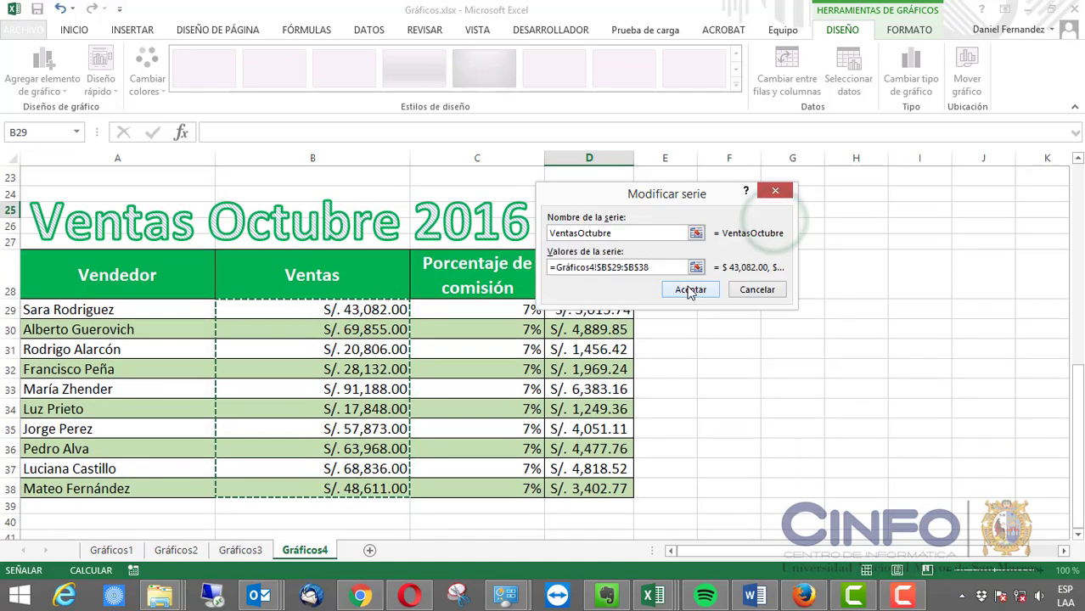
scroll(684, 296, "up", 4)
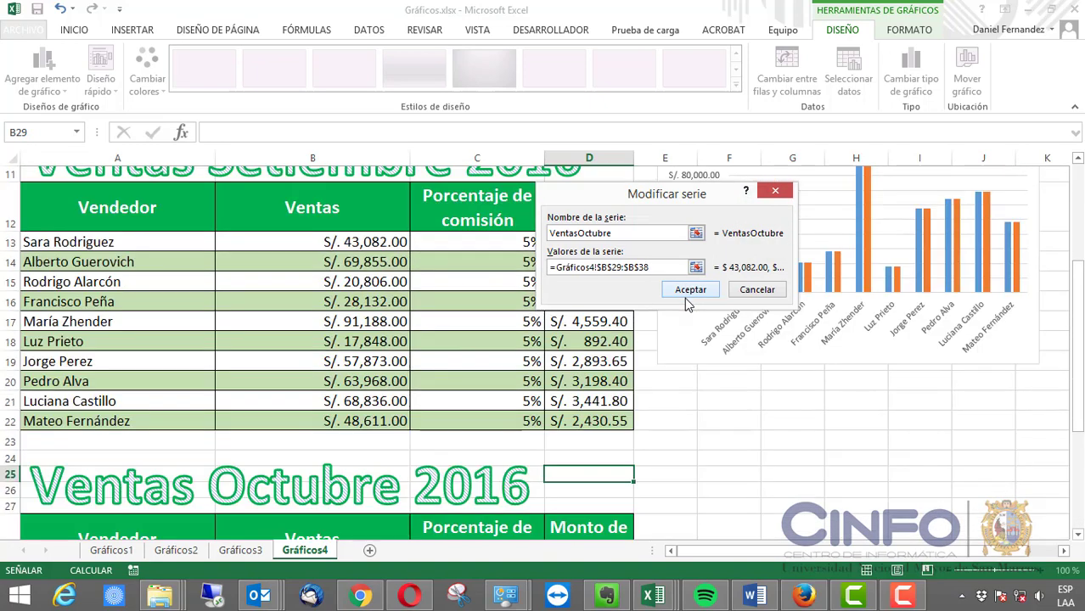
left_click(700, 294)
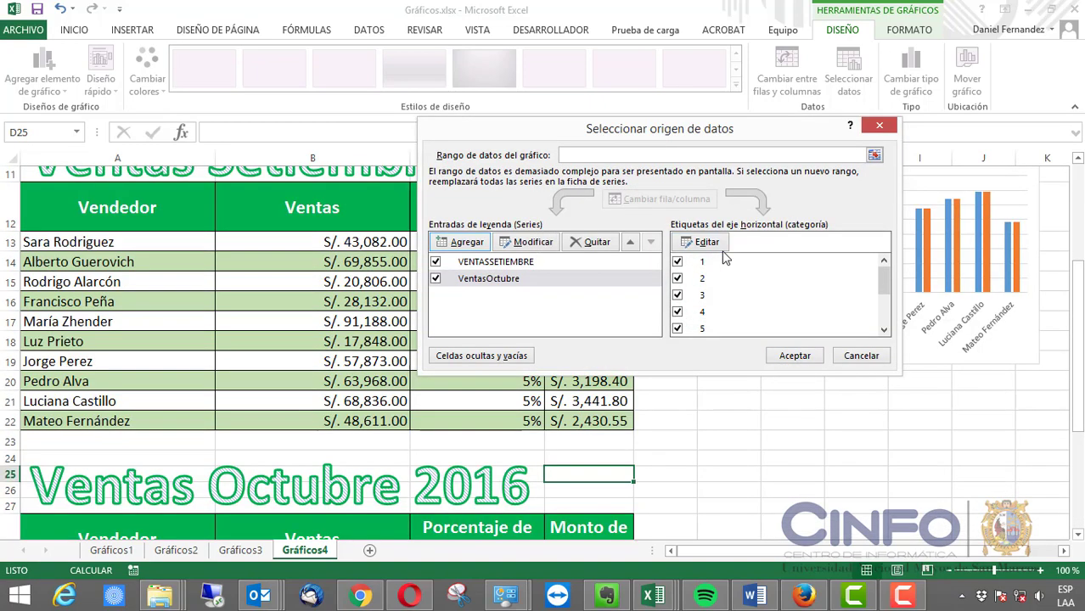
- Set the horizontal axis labels to the October table's vendor names in A29:A38 and apply the data source changes
left_click(706, 243)
scroll(653, 303, "down", 5)
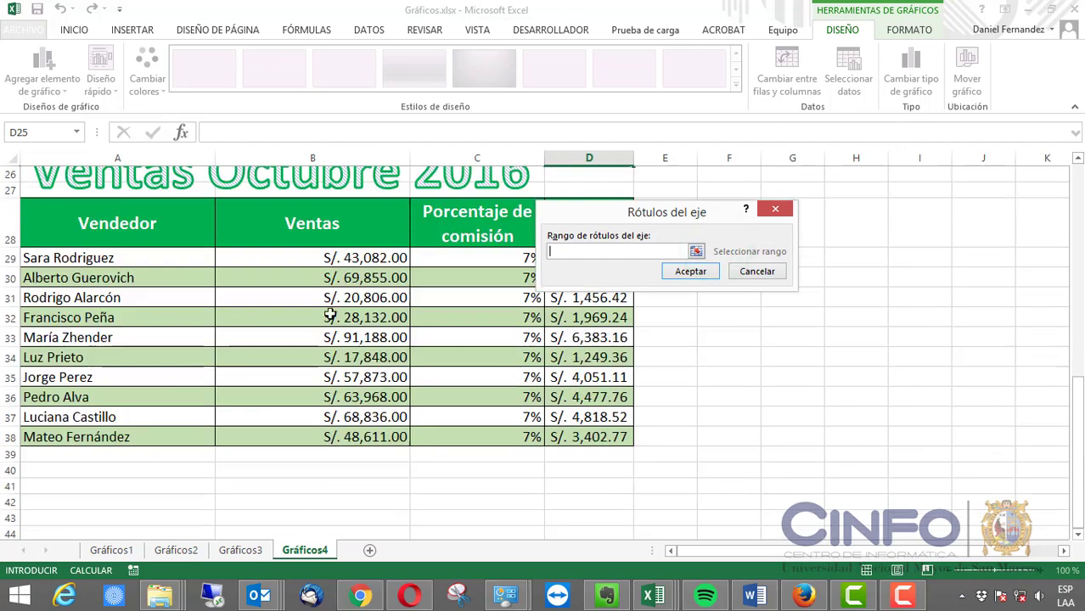
left_click_drag(104, 257, 126, 436)
left_click(689, 271)
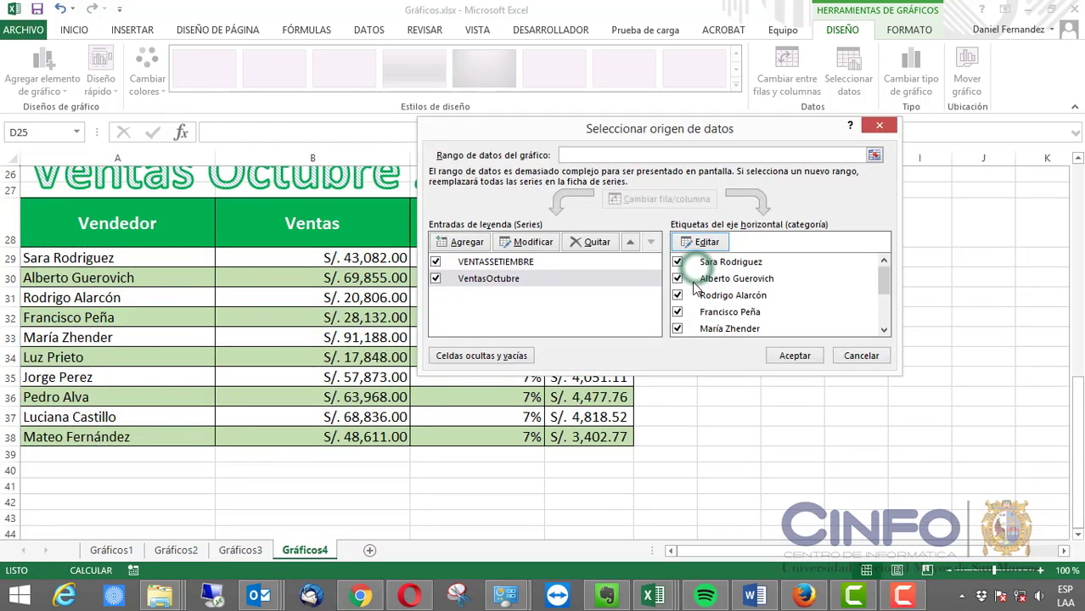
left_click(789, 354)
- Move the two-series column chart down beside the Ventas Octubre 2016 heading, starting at about row 21
scroll(943, 301, "up", 3)
scroll(943, 301, "up", 4)
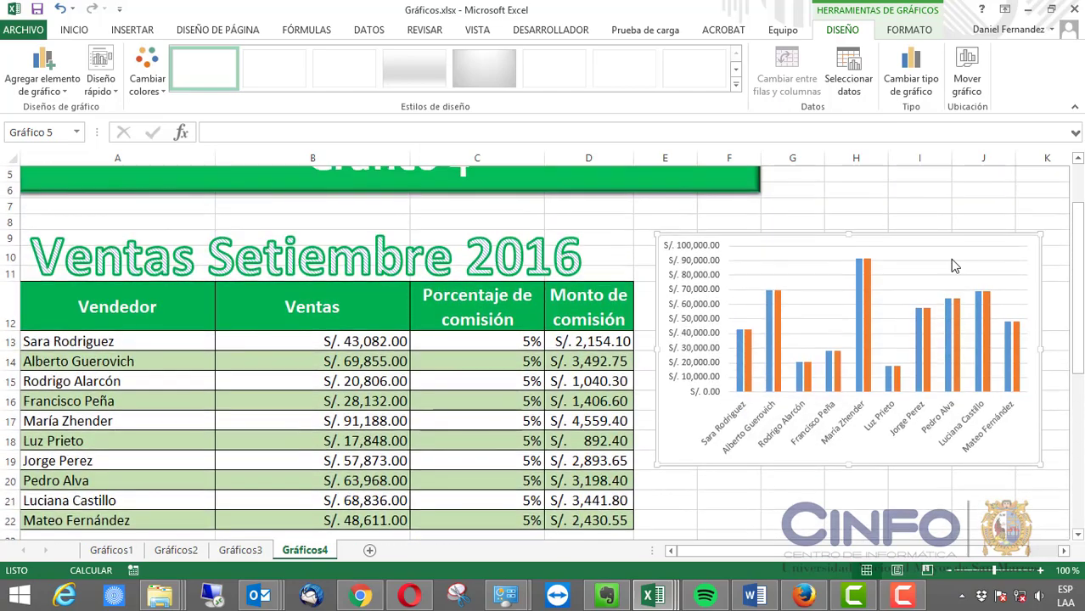
left_click_drag(951, 241, 911, 474)
scroll(943, 353, "down", 4)
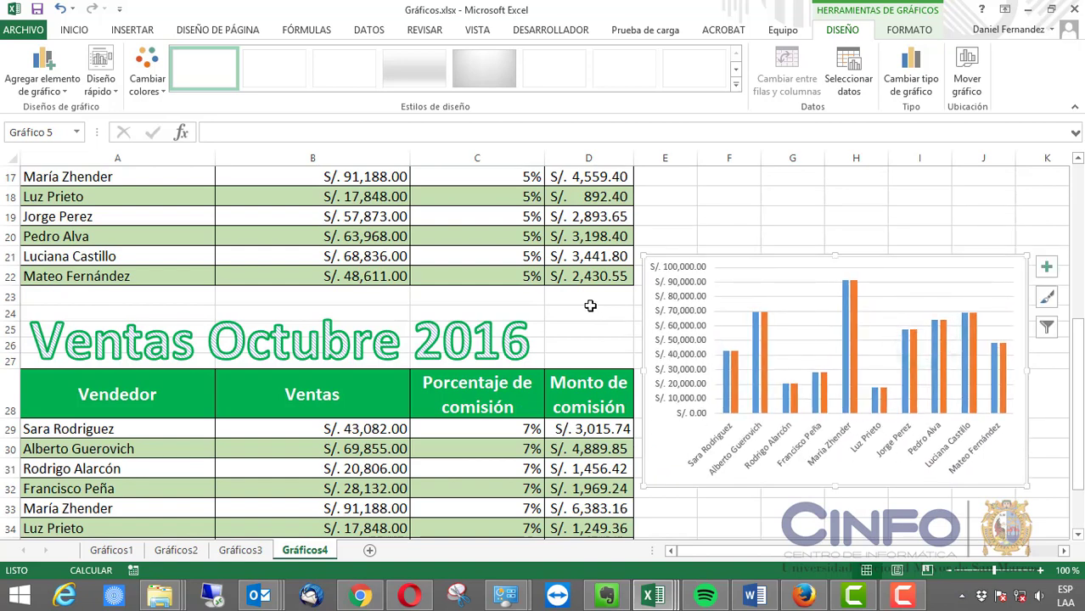